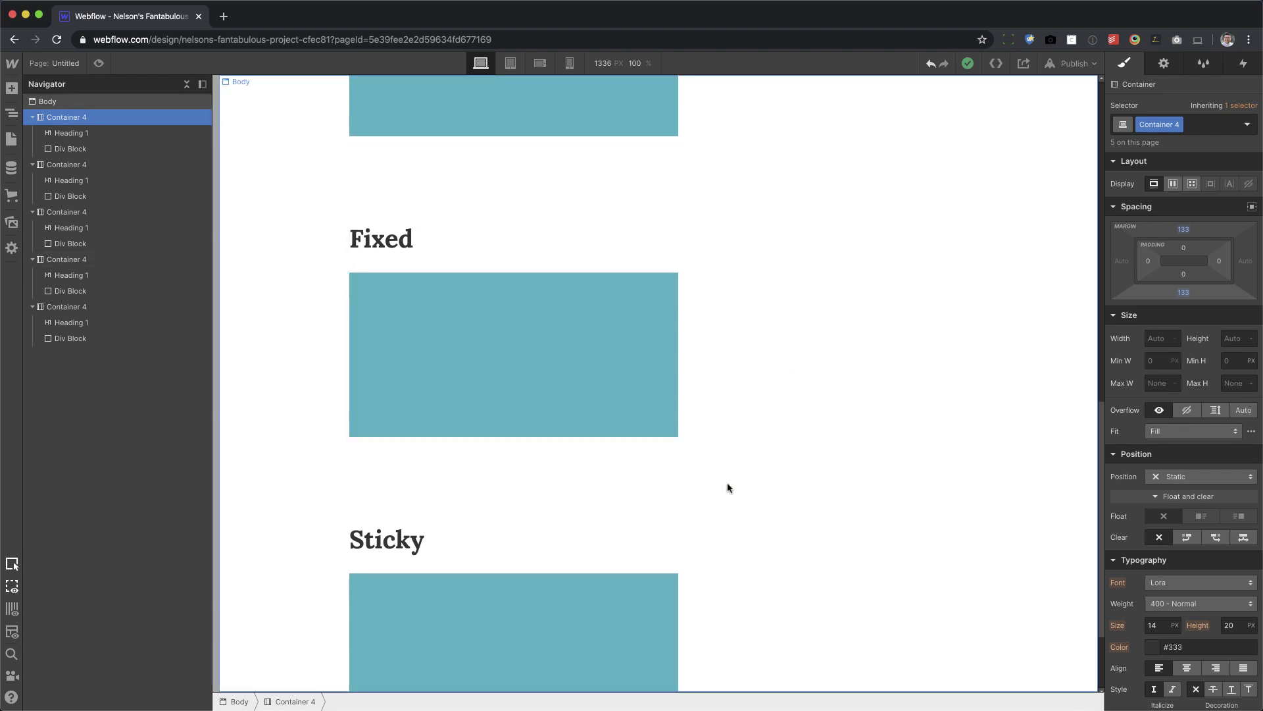
Step: Place a test image below the Static heading, then delete it again
scroll(714, 502, "up", 10)
scroll(725, 365, "up", 5)
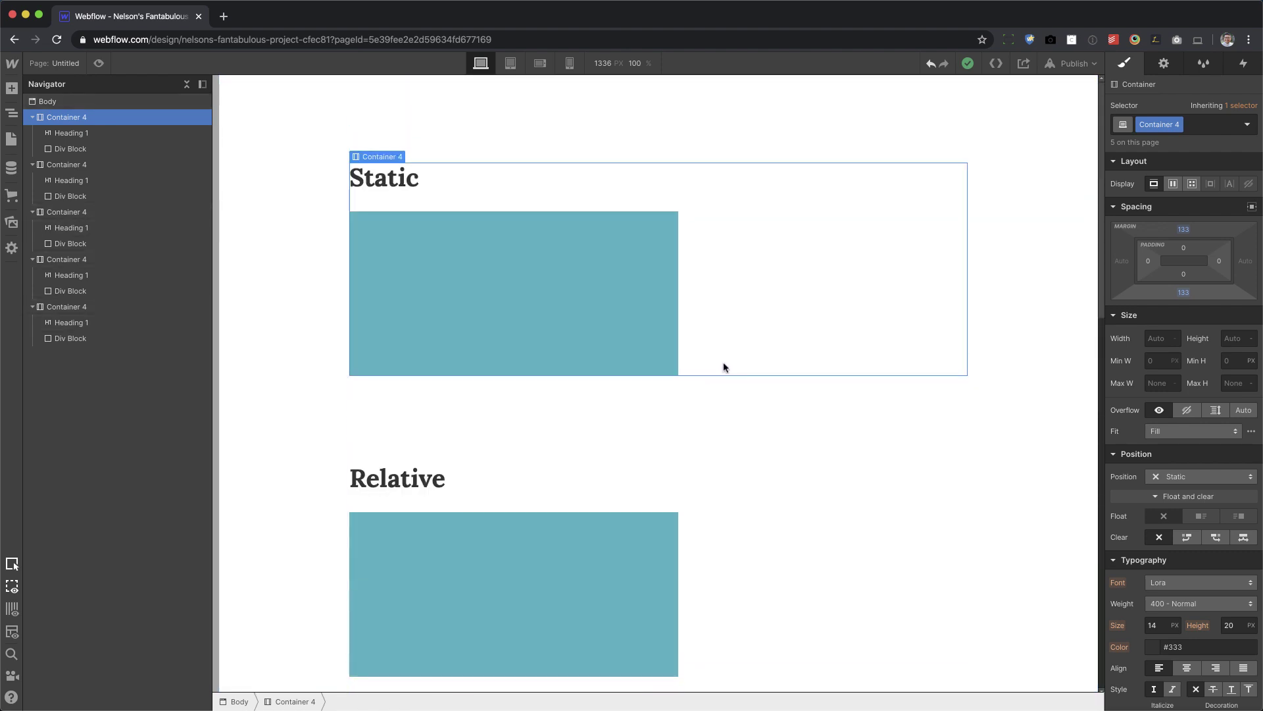
left_click(413, 182)
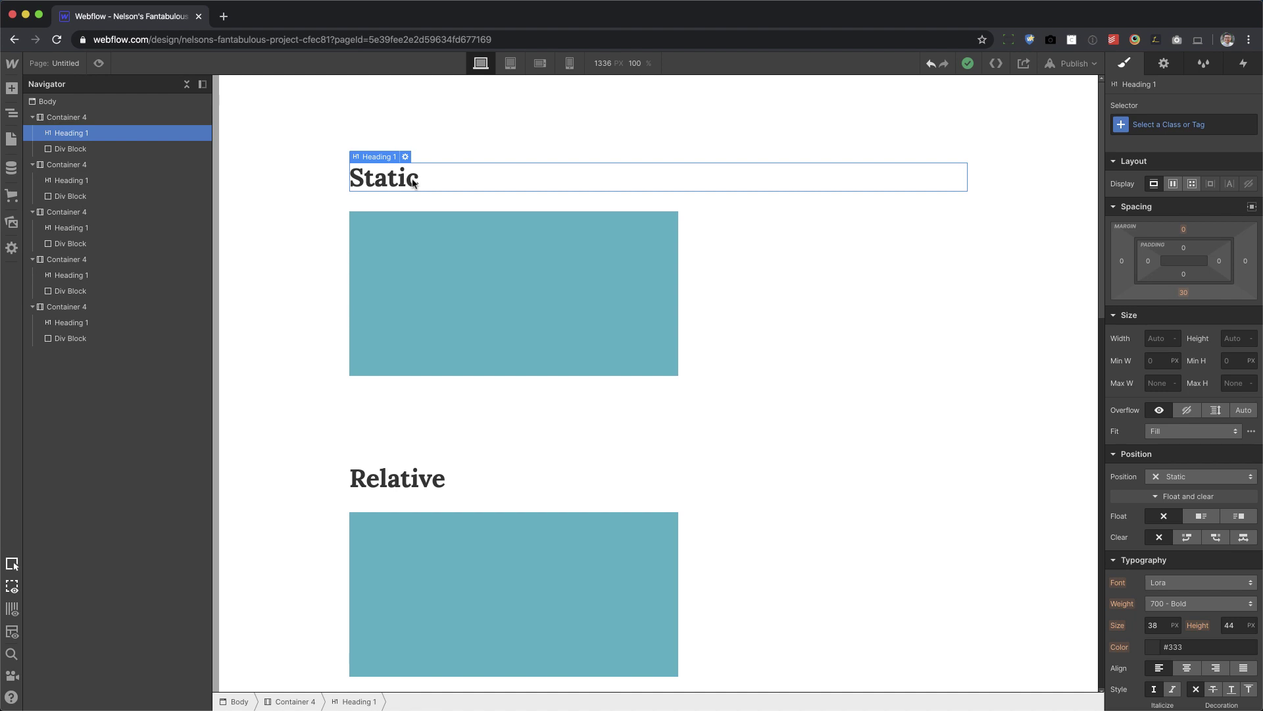
left_click(468, 264)
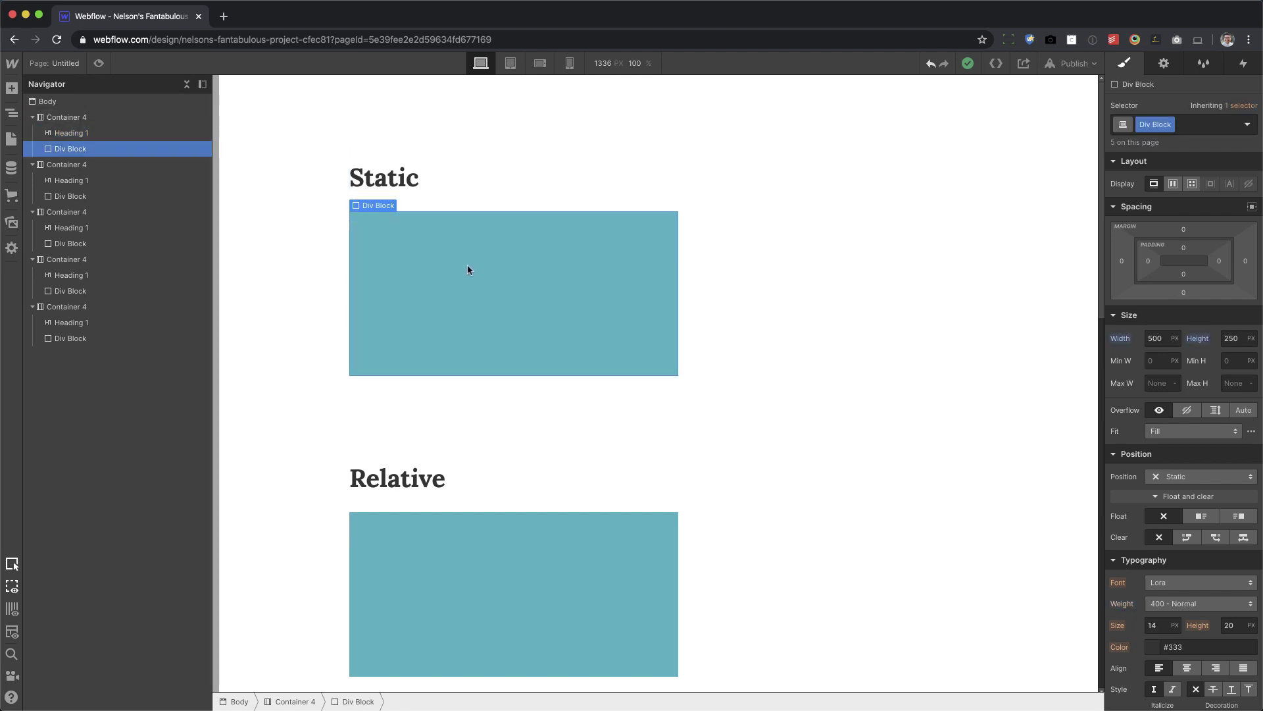
left_click(783, 297)
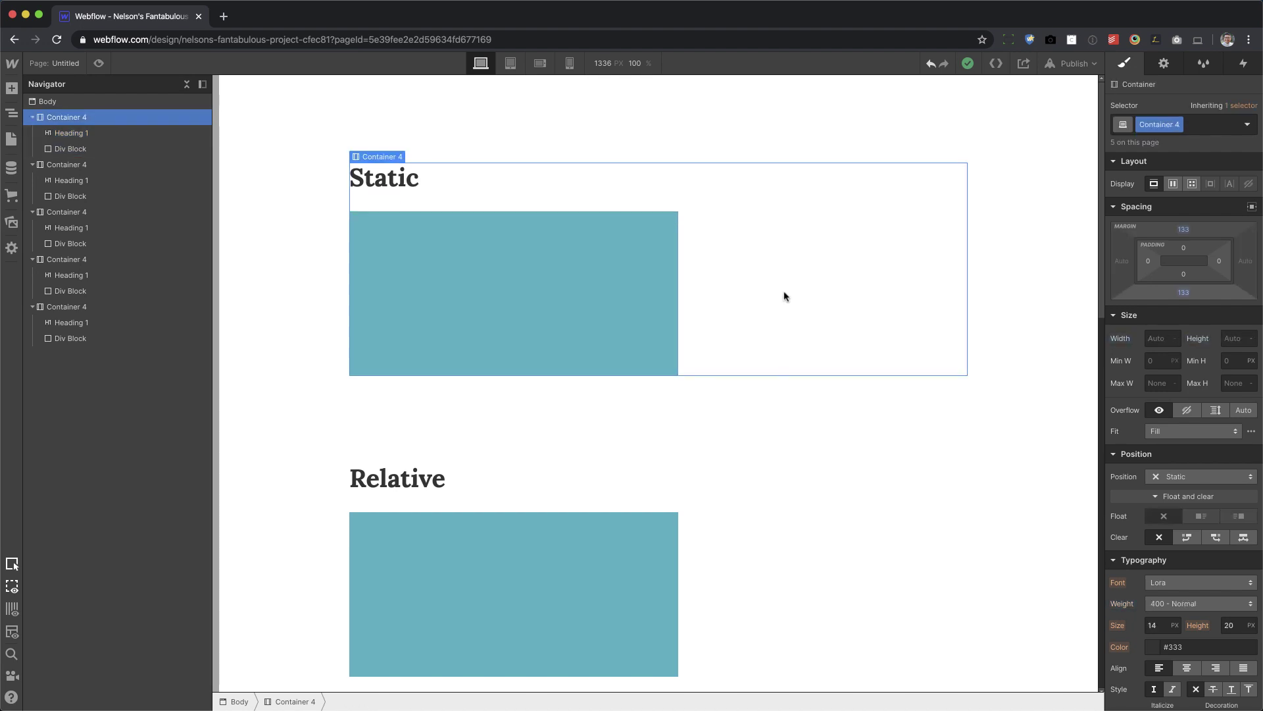
left_click(615, 171)
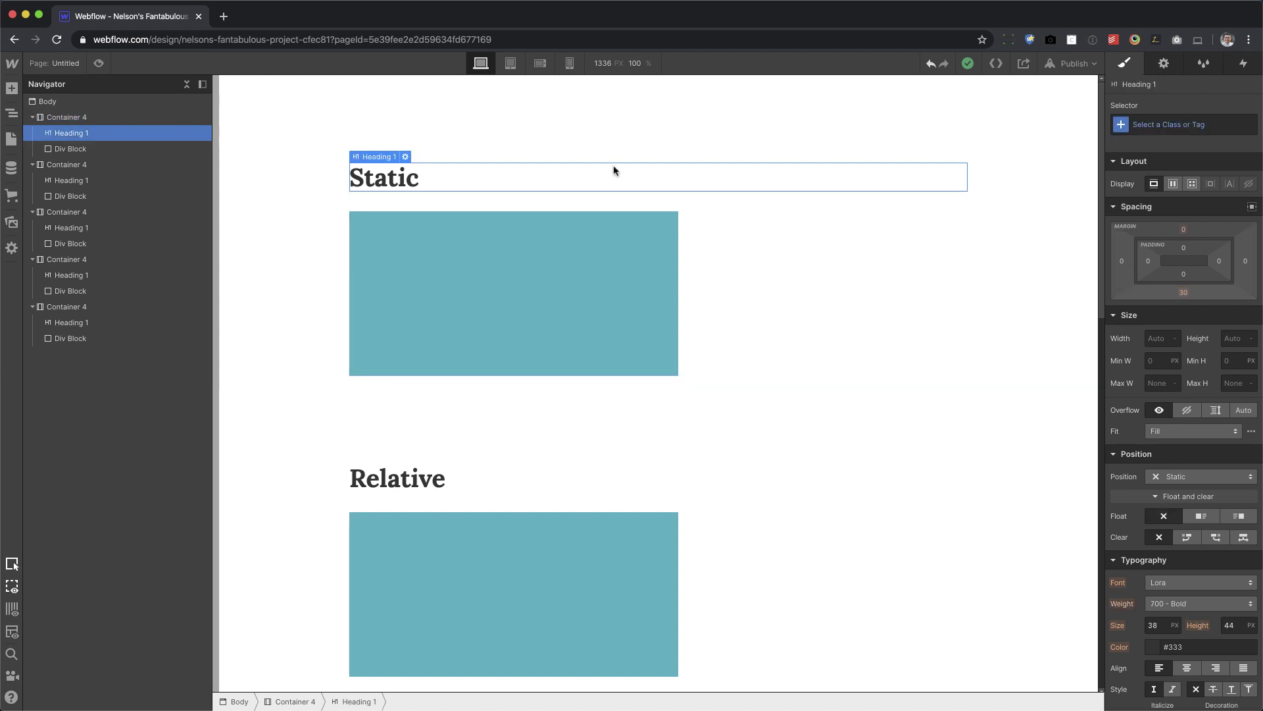
key("a")
left_click_drag(50, 683, 677, 201)
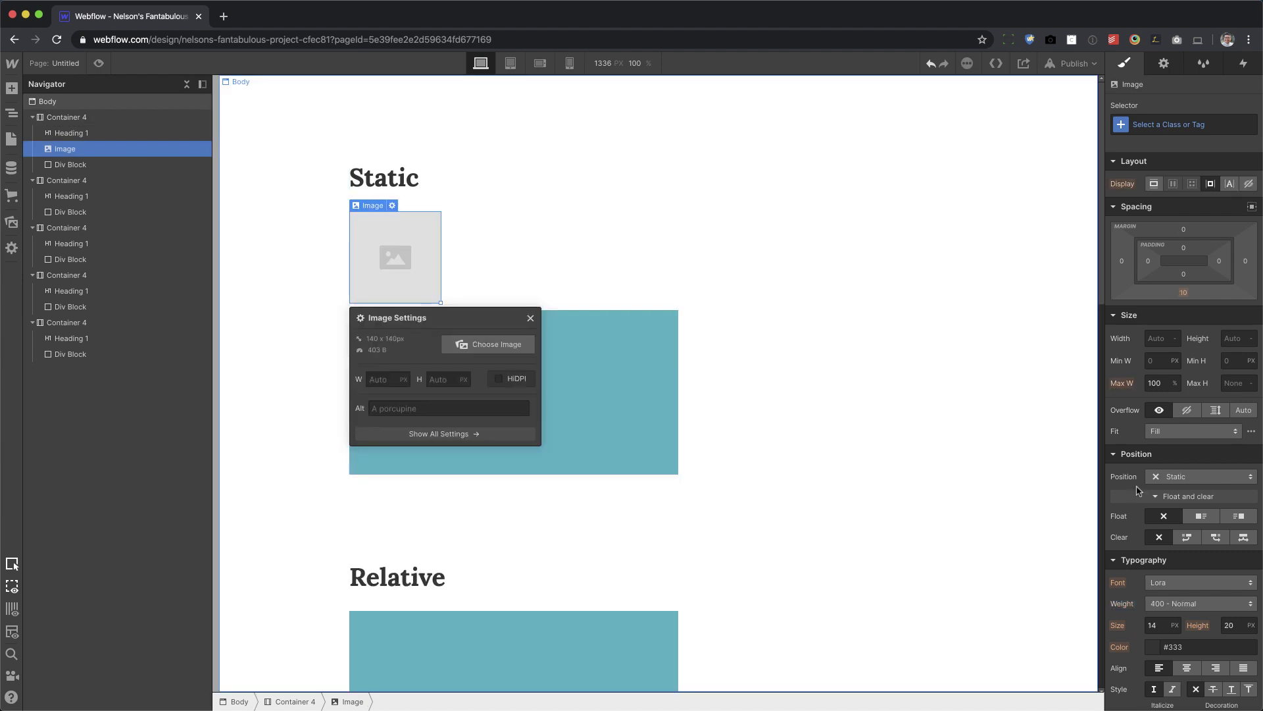
left_click(531, 317)
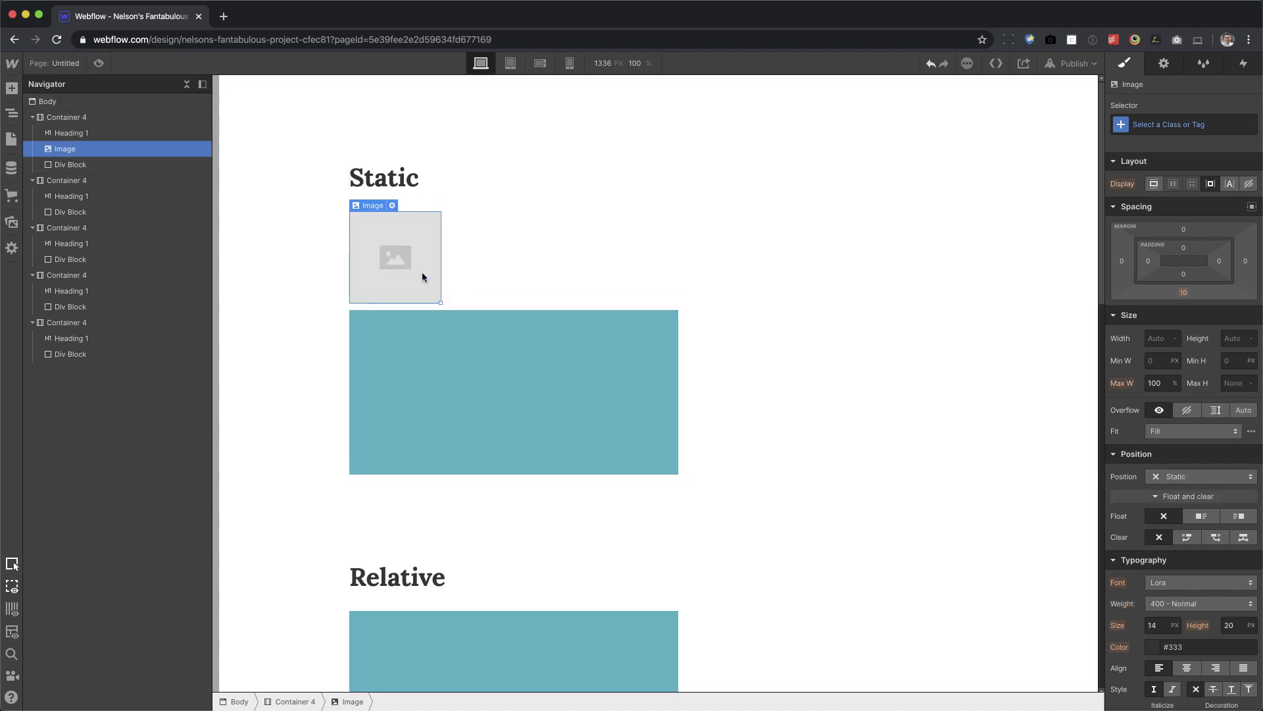
key("Delete")
scroll(827, 398, "down", 3)
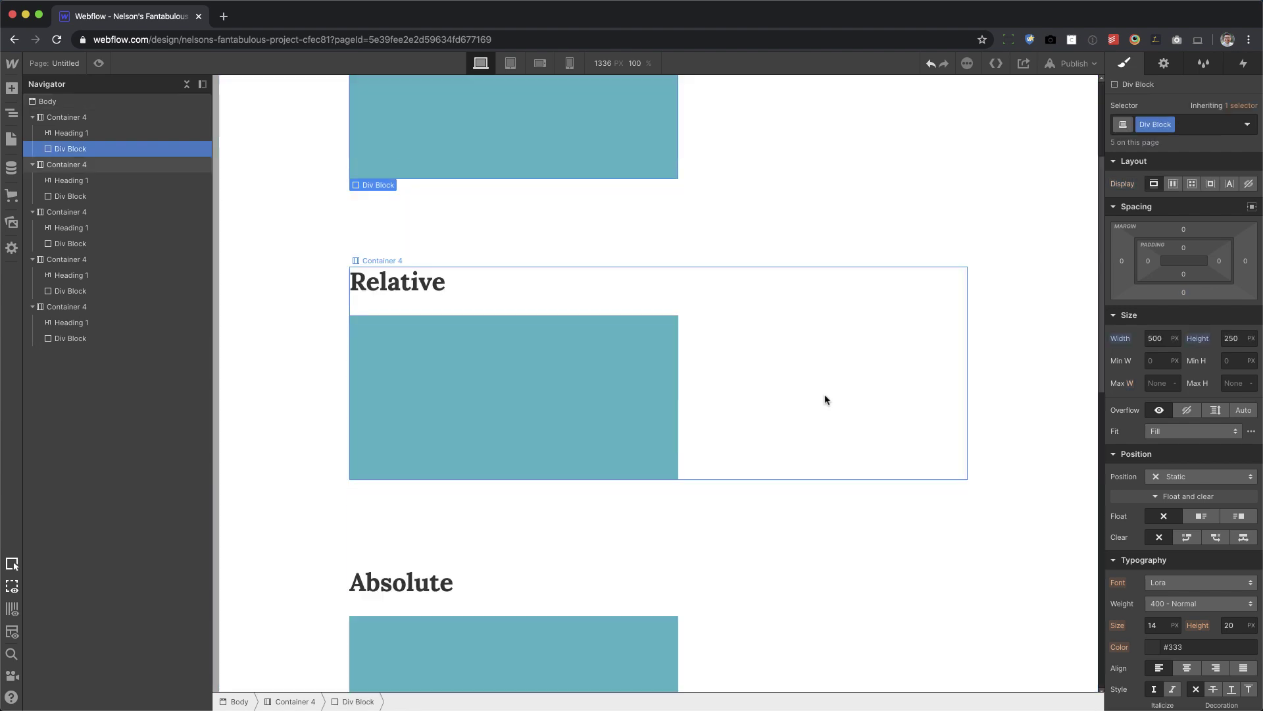
Step: Duplicate the teal block under the Relative heading and give the copy a 'yellow' combo class
left_click(436, 267)
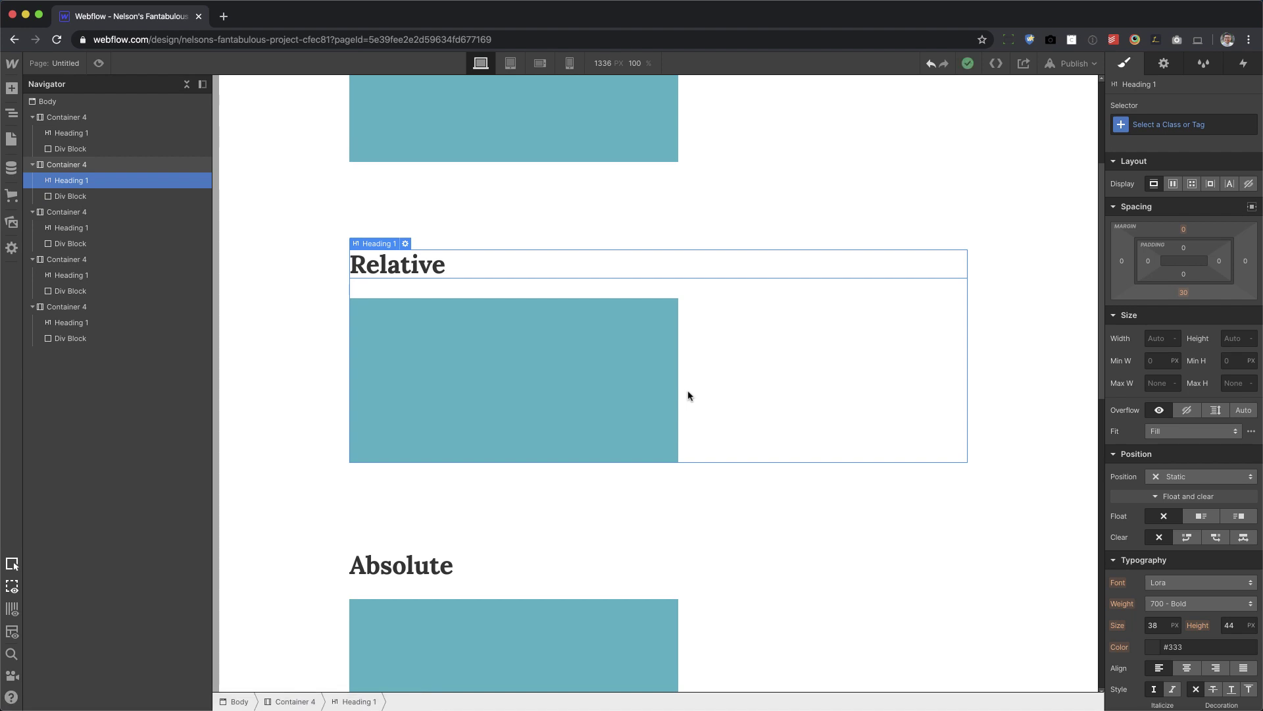
left_click(644, 393)
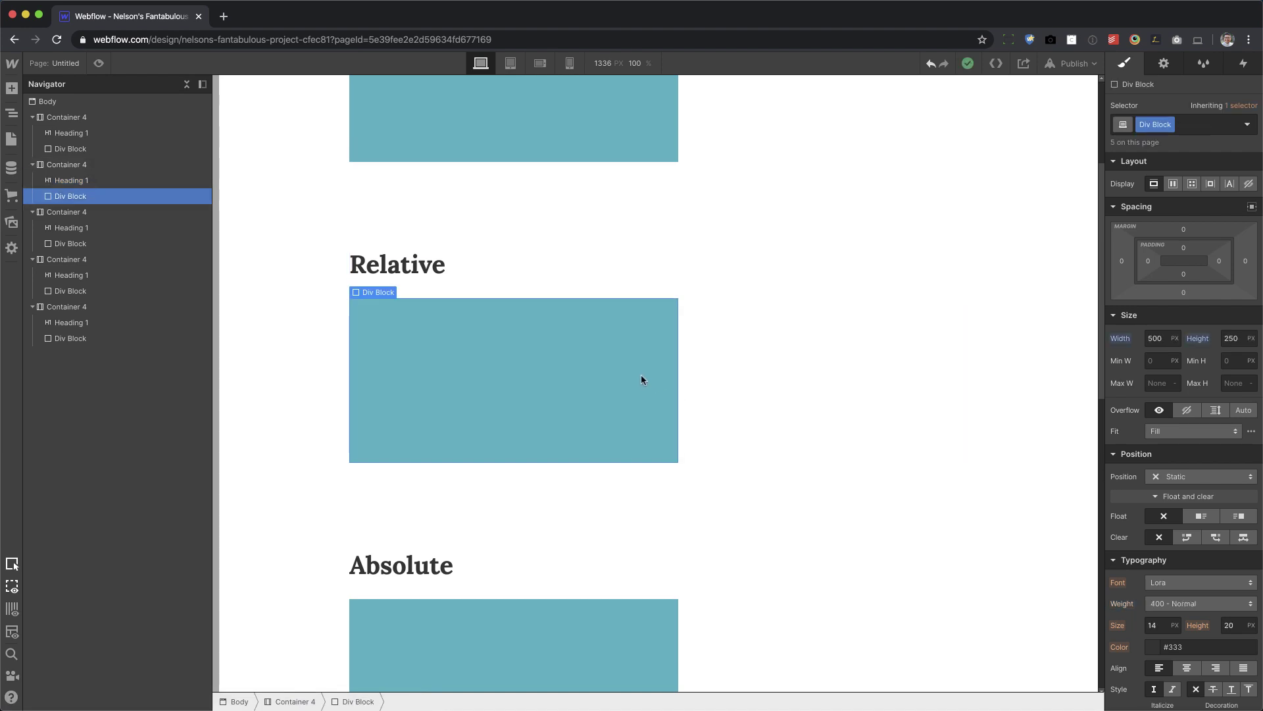
key("super+d")
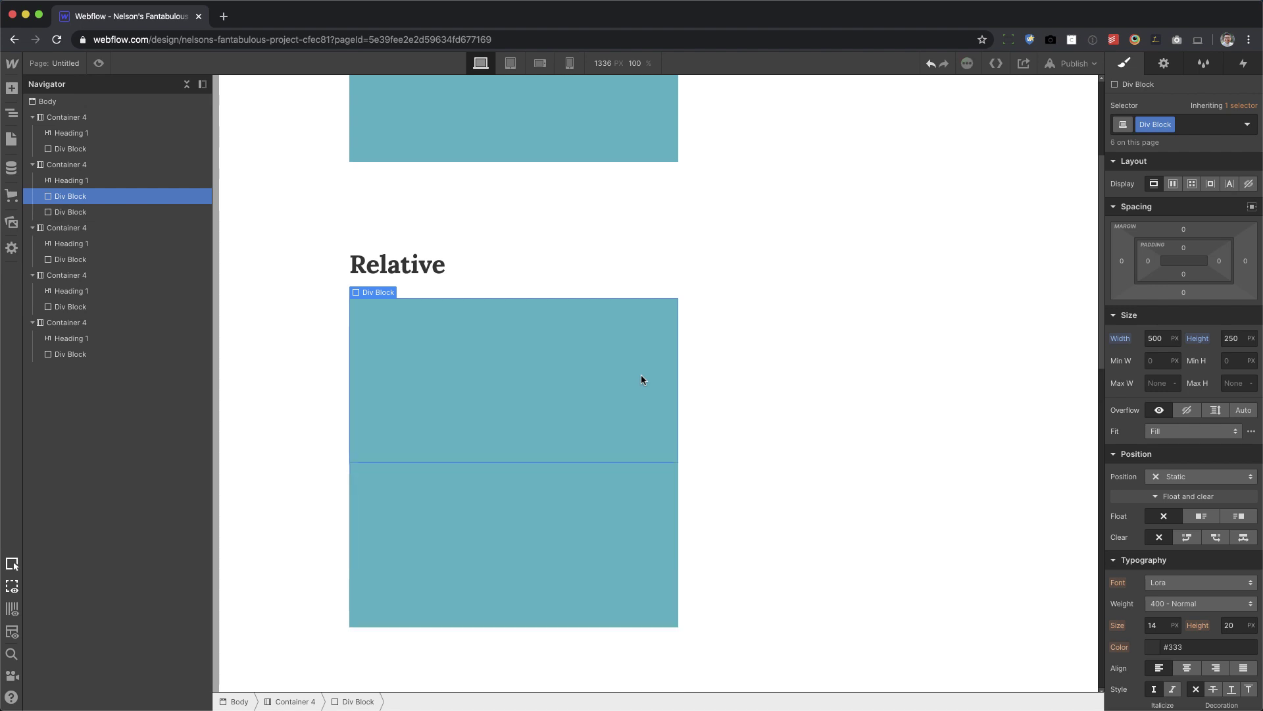
left_click(1177, 128)
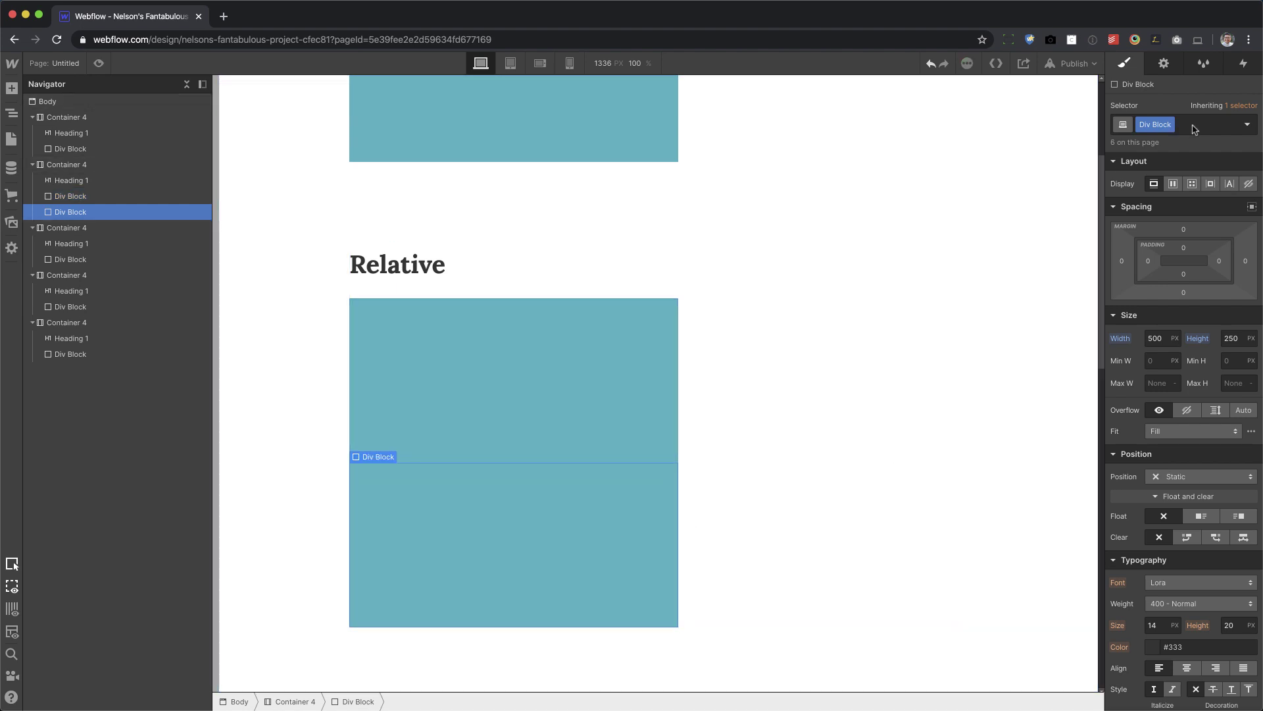
type("yellow")
key("Return")
Step: Rename the copy's combo class to 'orange' and give it a Peru orange background
scroll(1162, 179, "down", 5)
double_click(1192, 124)
type("orange")
key("Return")
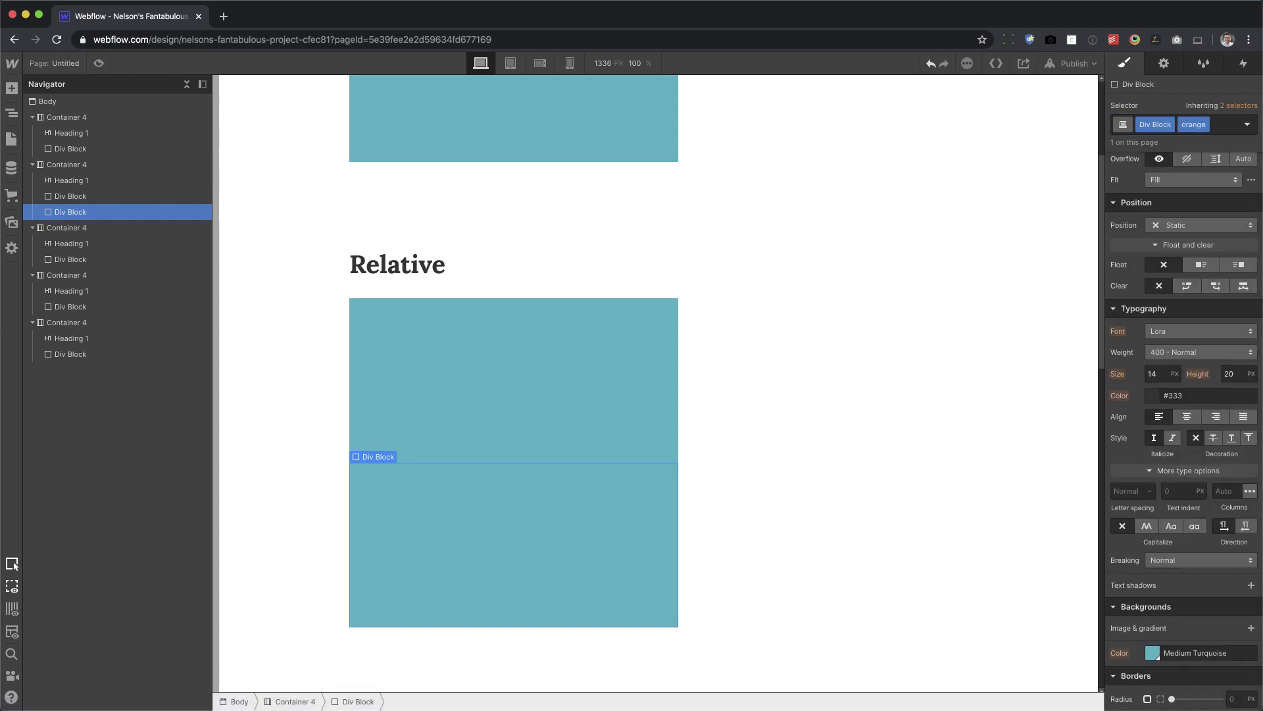
left_click(1155, 655)
left_click(1212, 582)
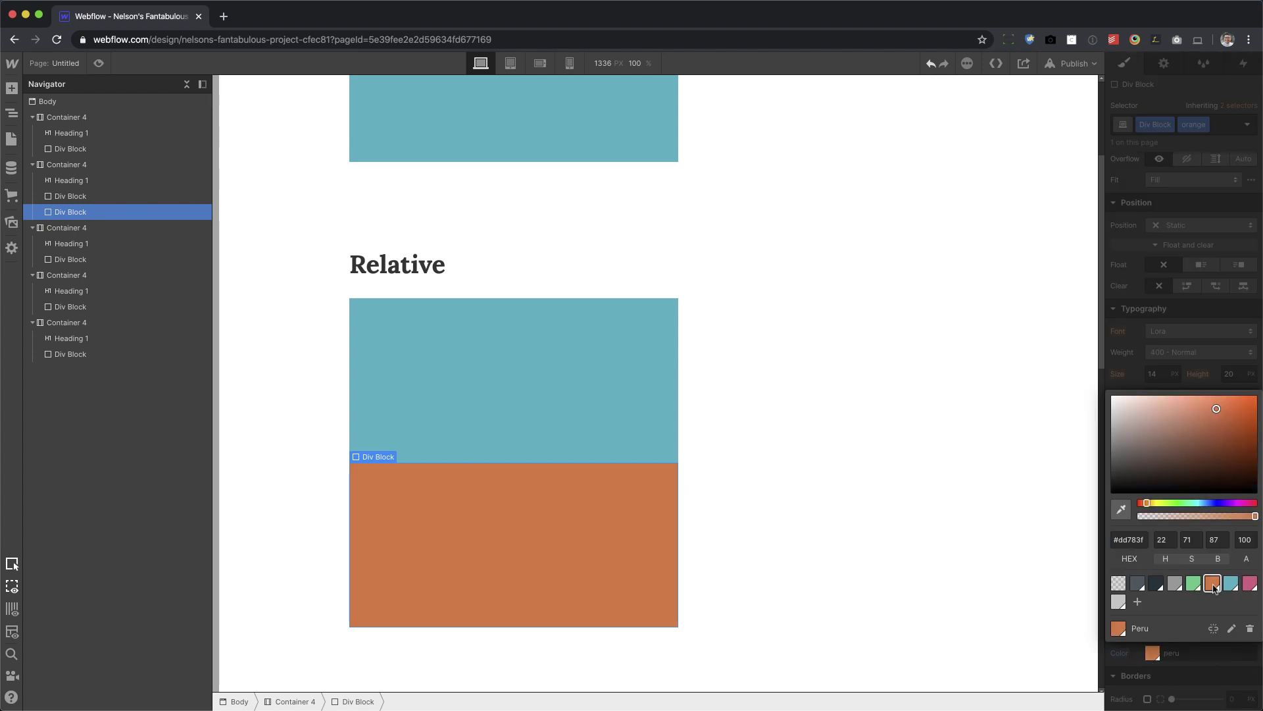
left_click(1172, 265)
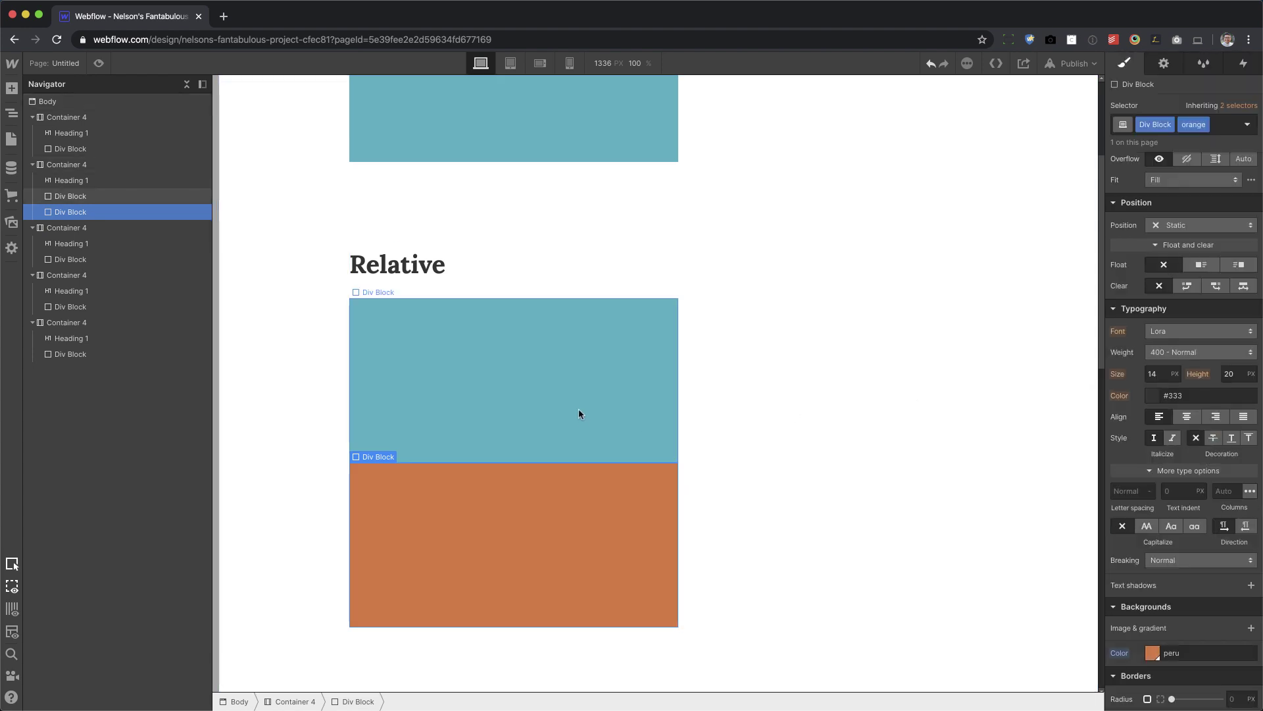
Step: Add a 'relative' combo class to the original teal block
left_click(744, 443)
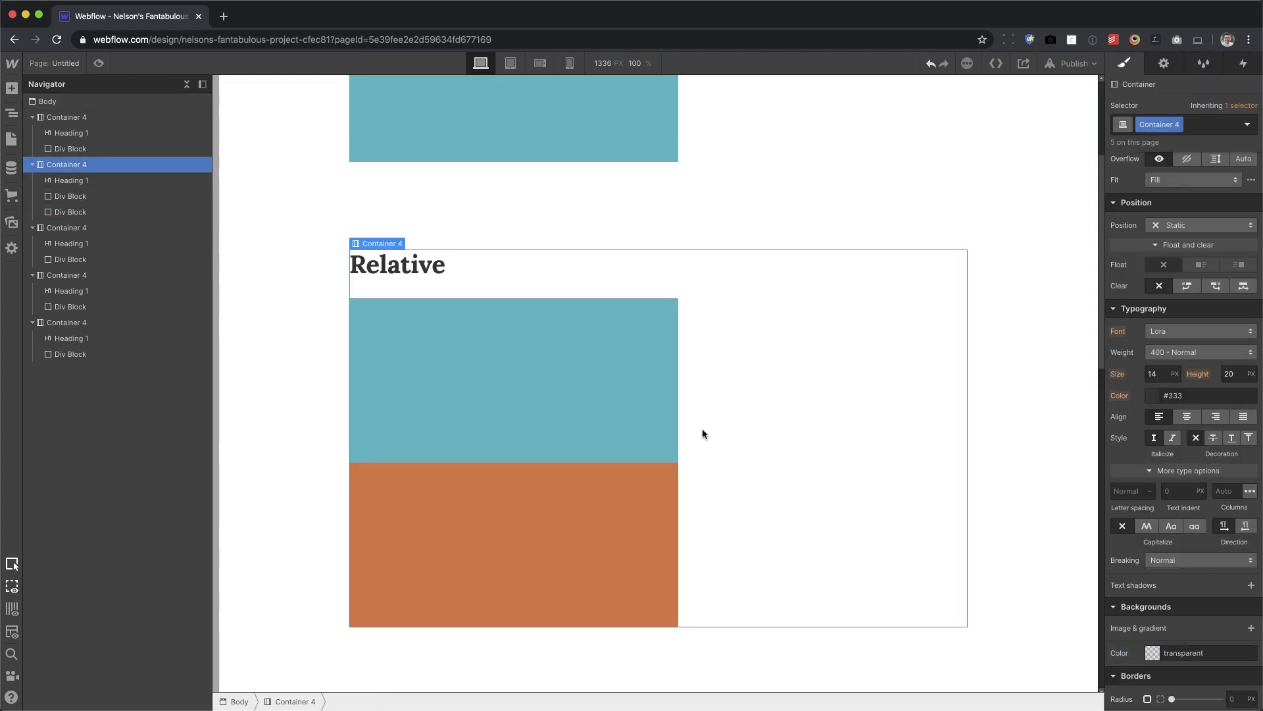
left_click(542, 418)
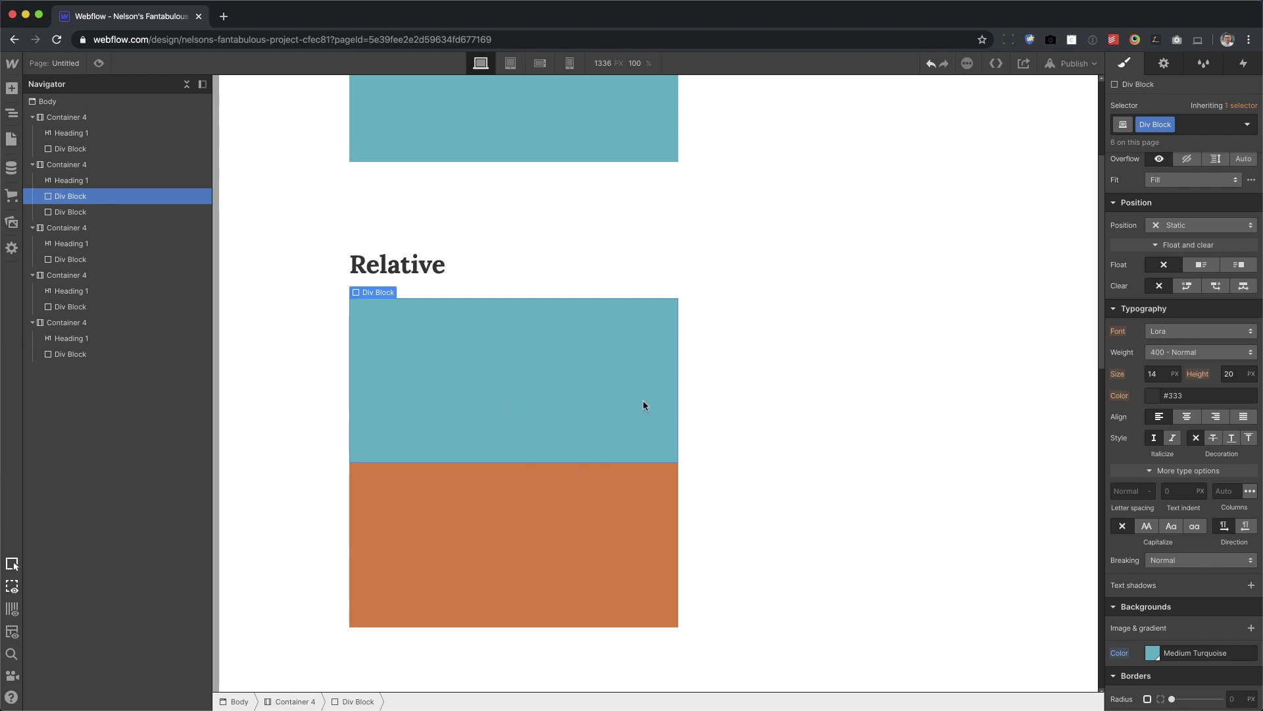
left_click(1199, 129)
type("relative")
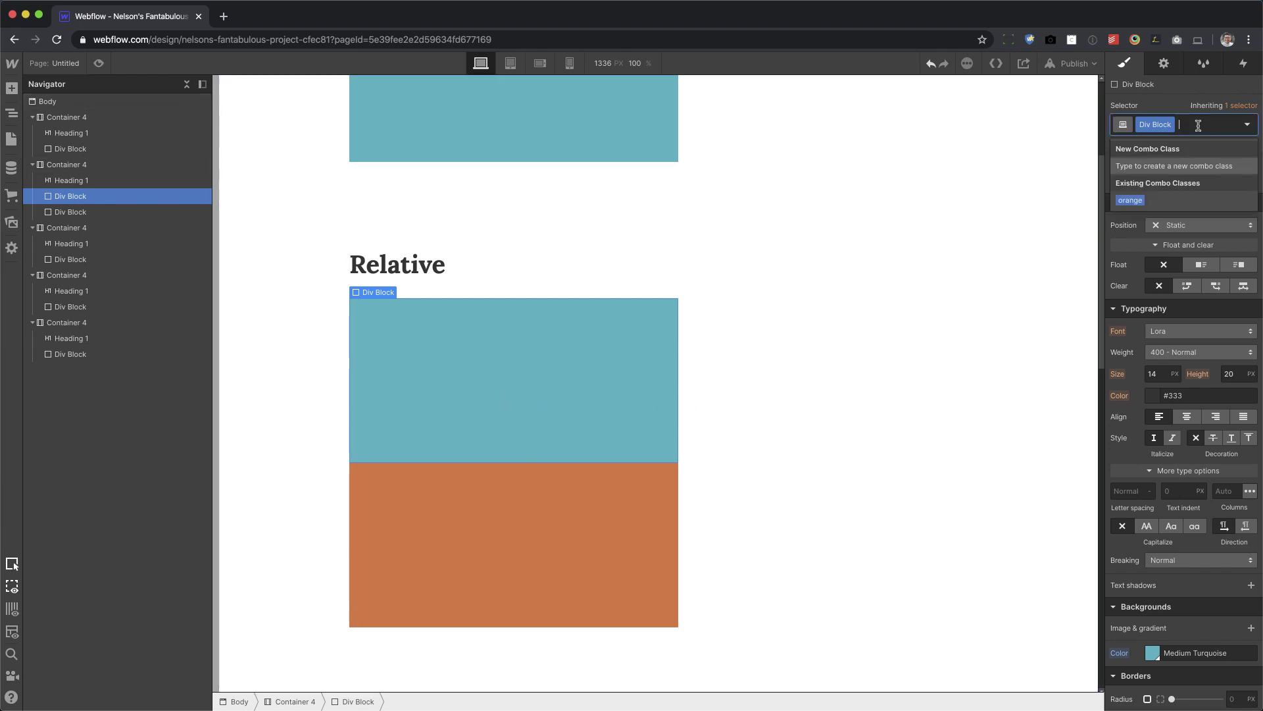
key("Return")
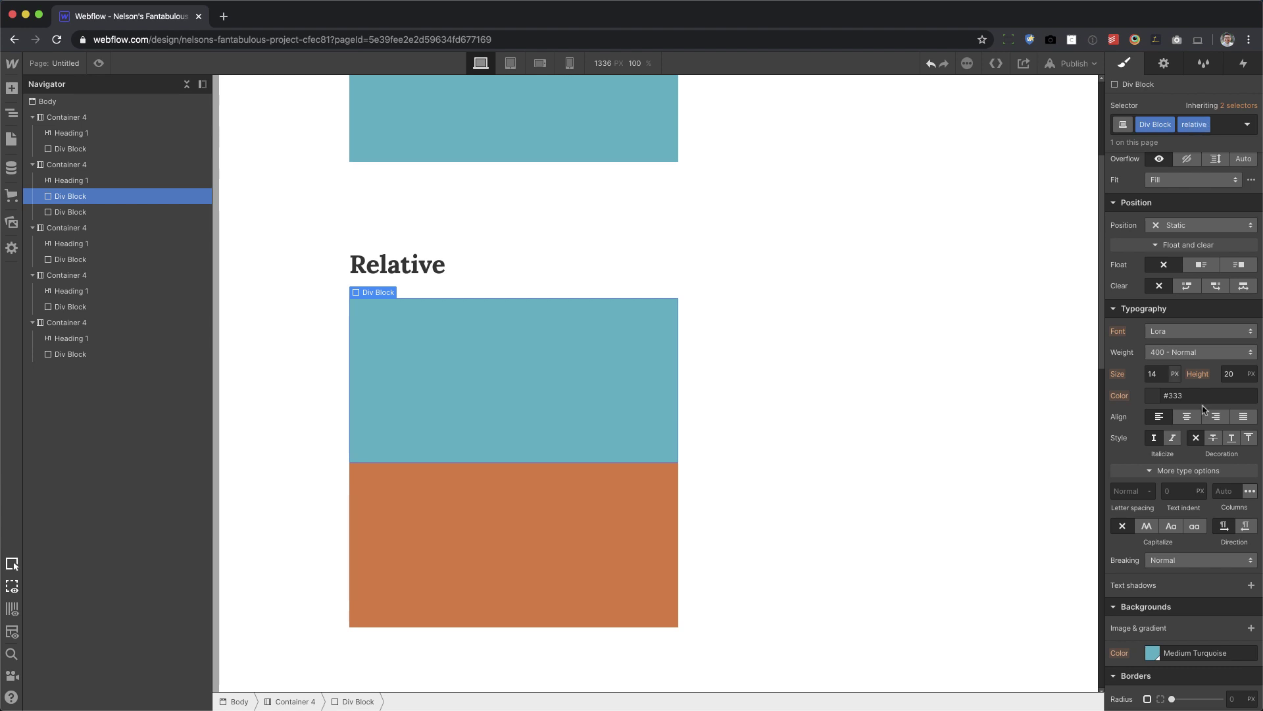
Step: Set the Relative section's teal block to relative positioning
scroll(1194, 534, "up", 5)
scroll(1195, 534, "up", 1)
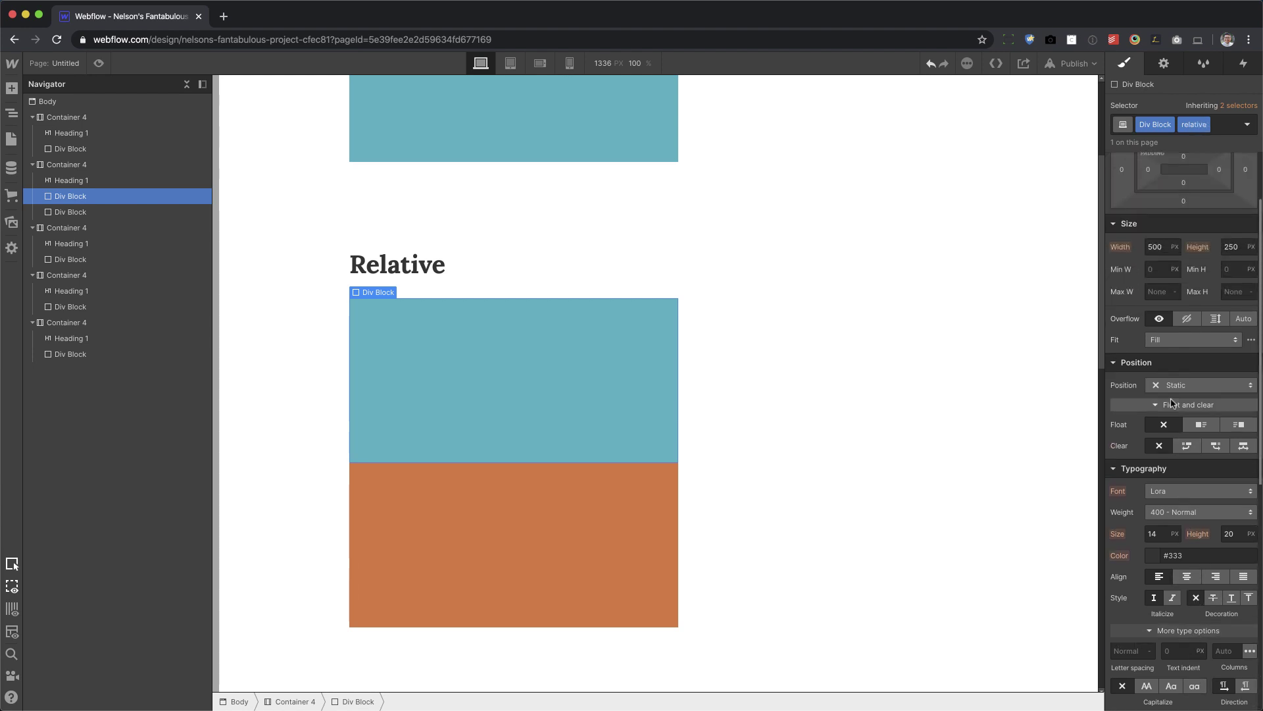
left_click(1184, 385)
left_click(1169, 401)
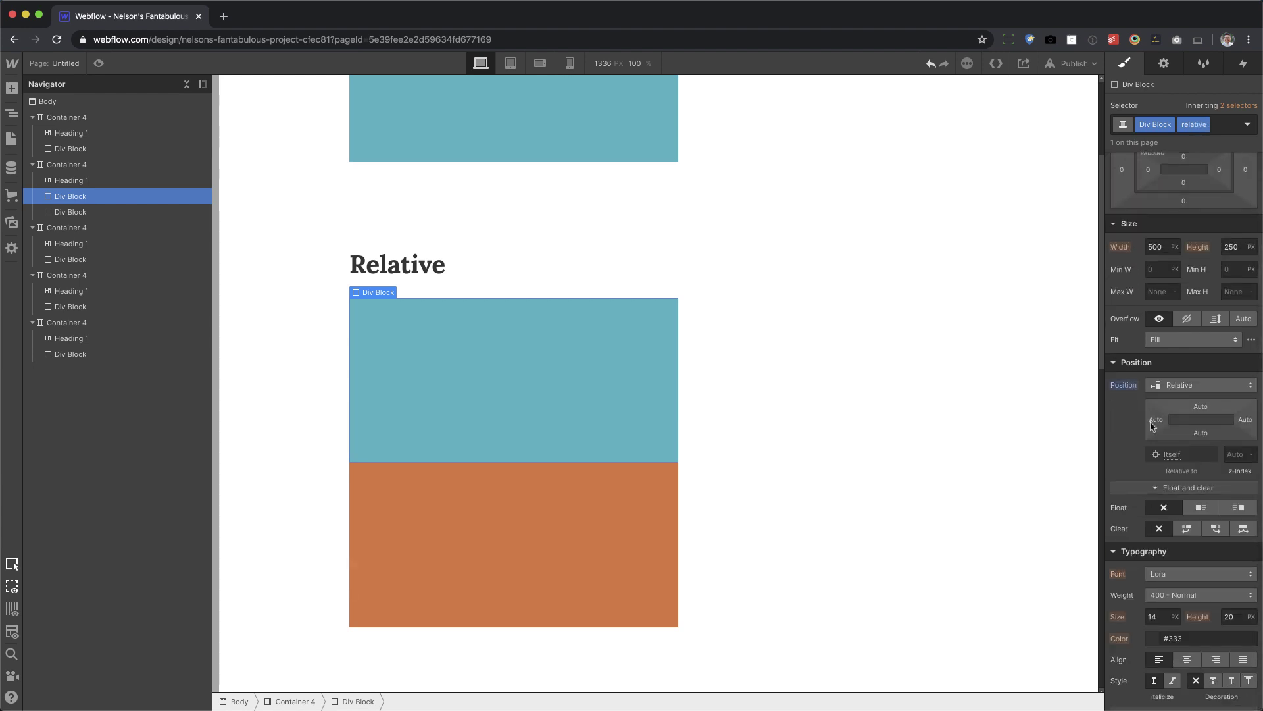
Step: Try left and top offsets on the teal block, then reset both to Auto
scroll(855, 467, "up", 3)
scroll(850, 472, "down", 2)
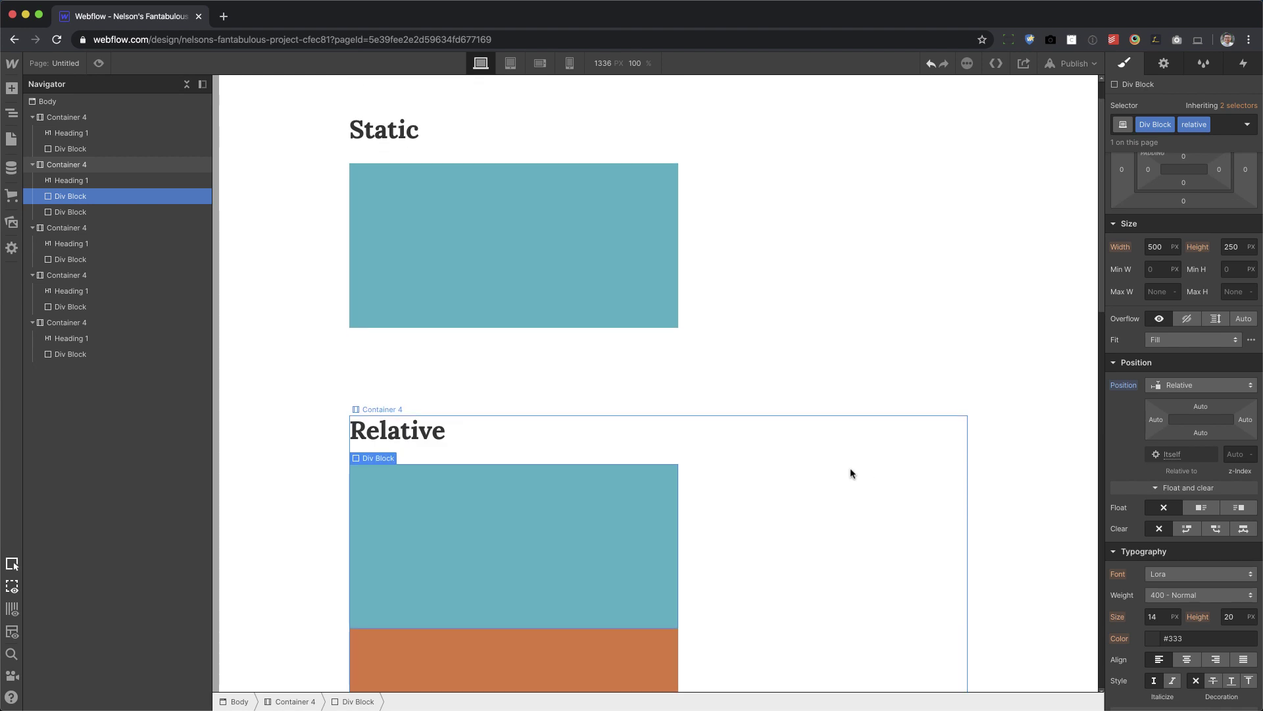
scroll(851, 472, "down", 1)
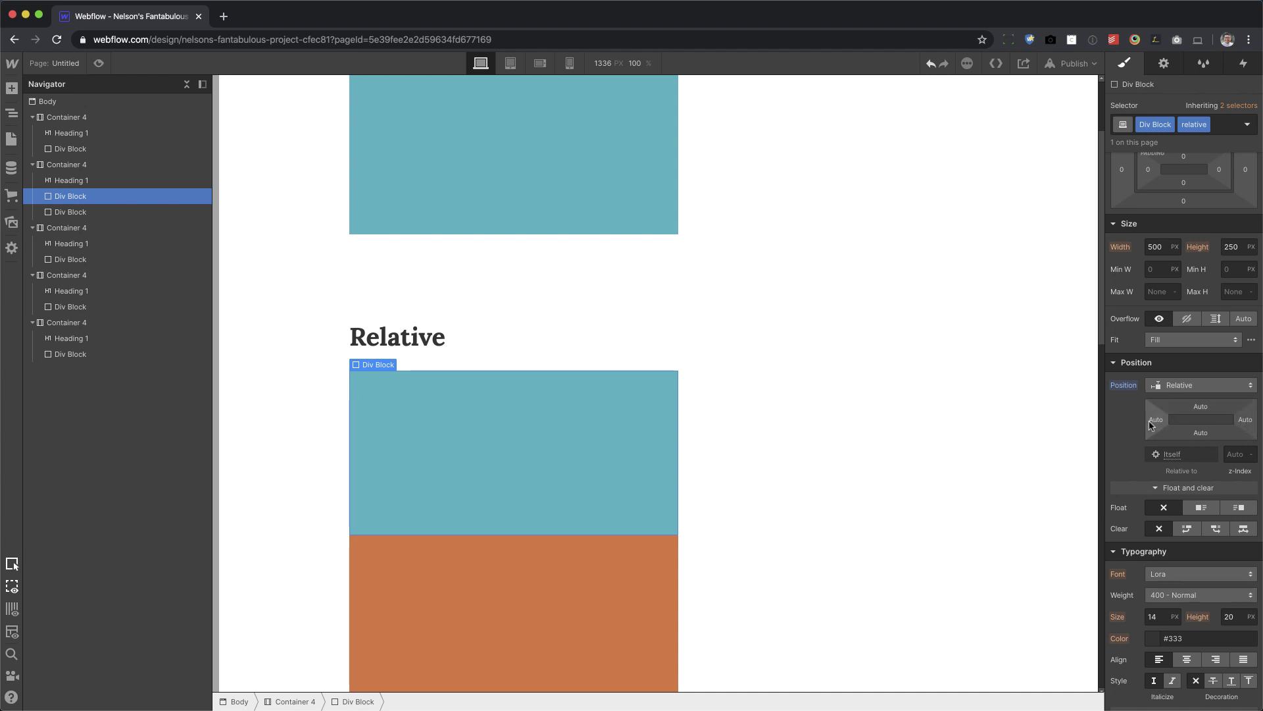
left_click_drag(1151, 425, 902, 450)
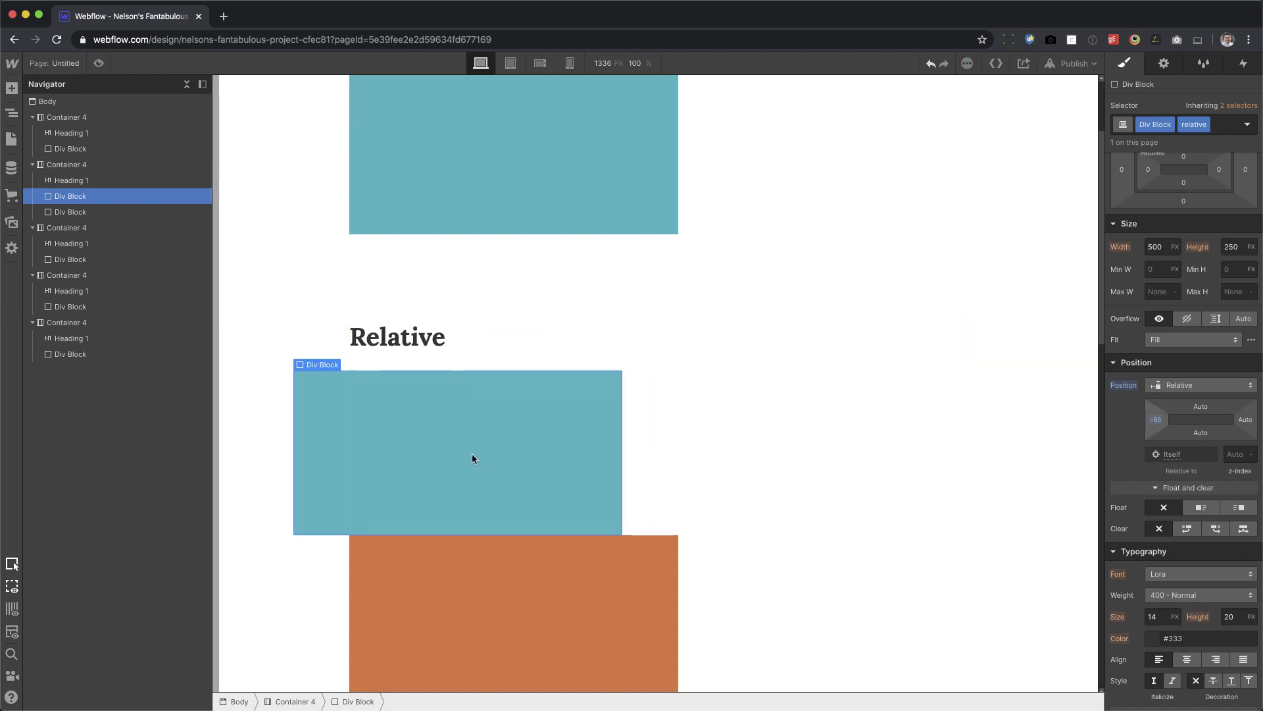
left_click_drag(1201, 406, 1156, 455)
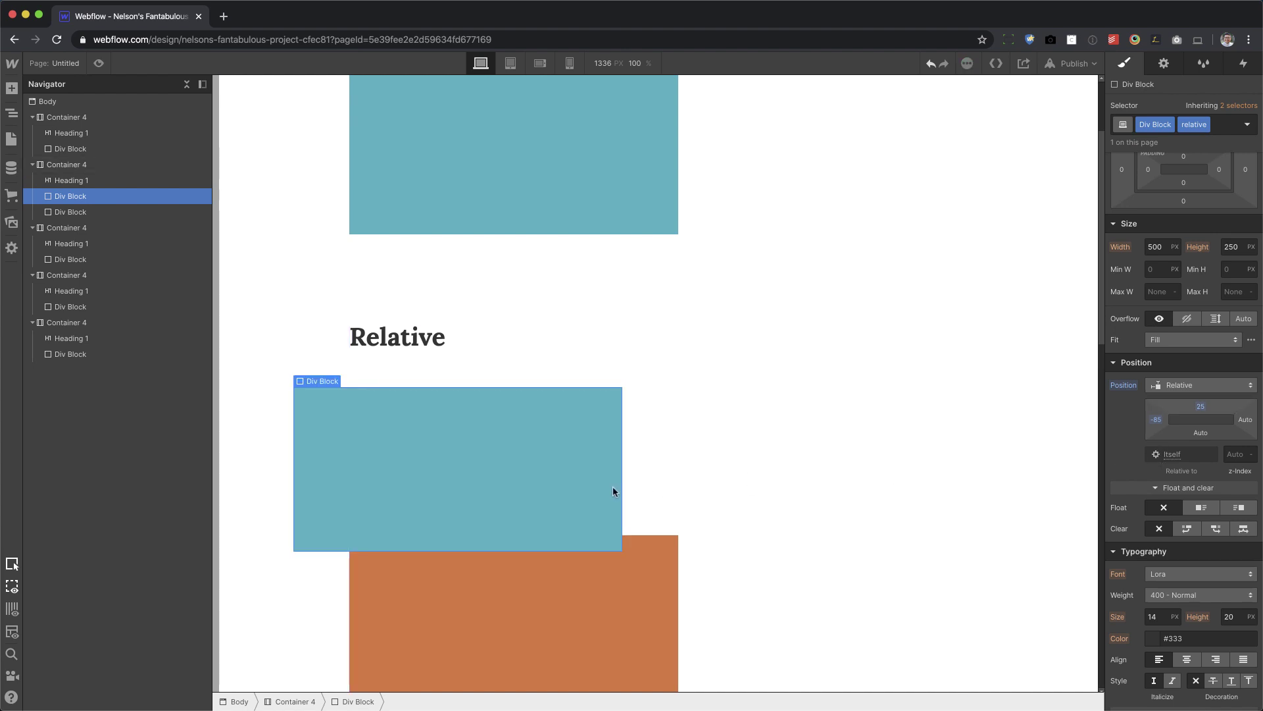
scroll(615, 490, "up", 3)
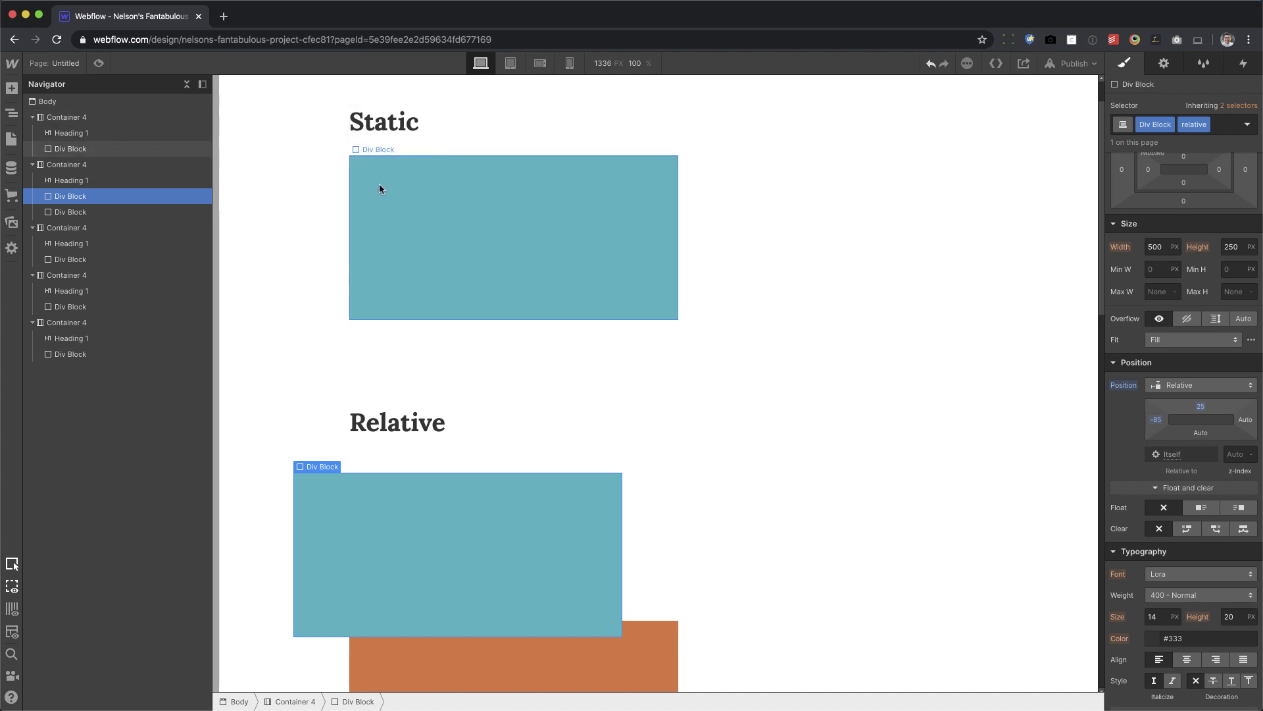
left_click(1164, 419, "alt")
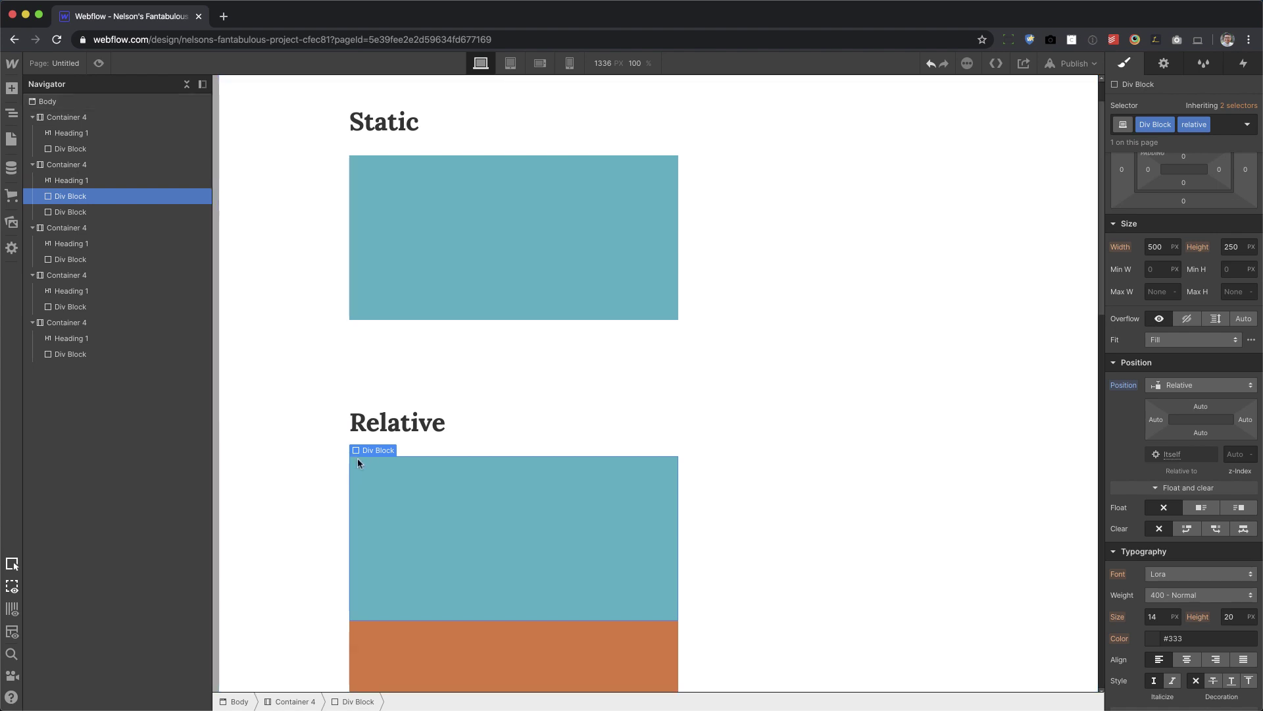
Step: Give the relative teal block a 75 px top offset and a 60 px left offset
scroll(429, 523, "down", 2)
scroll(428, 525, "down", 1)
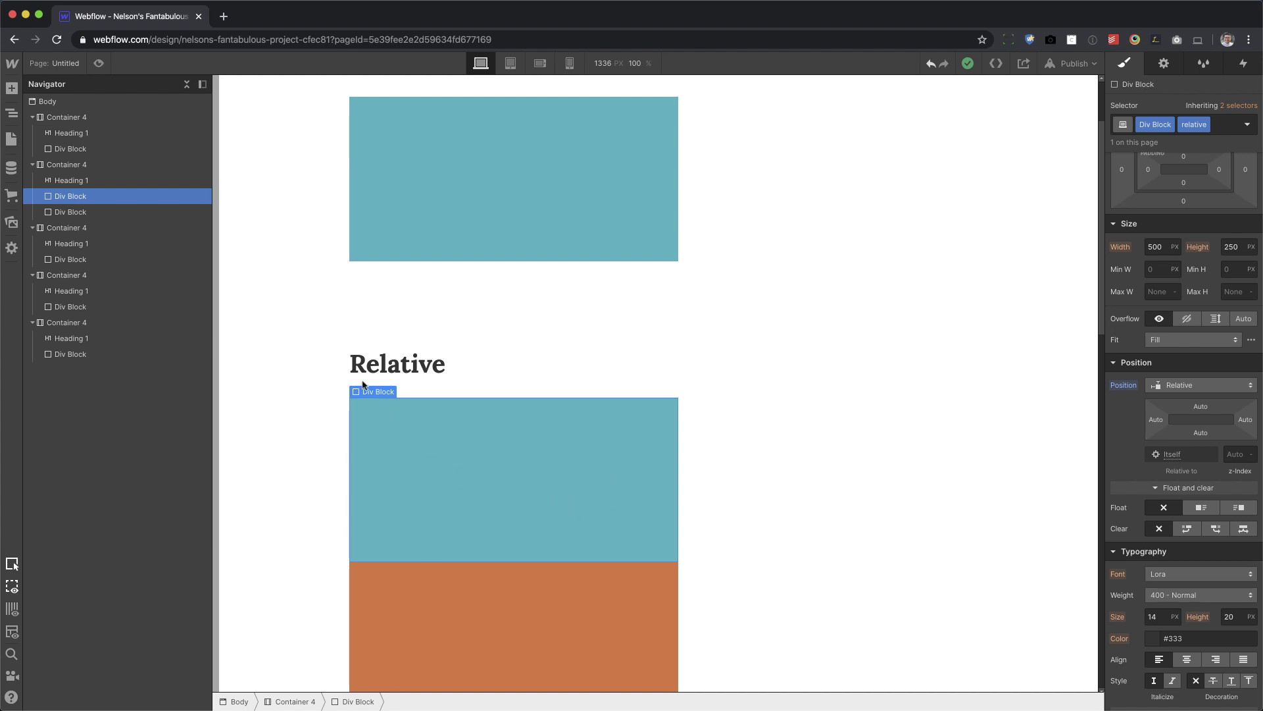
left_click_drag(1201, 406, 1204, 556)
left_click_drag(1156, 419, 1190, 438)
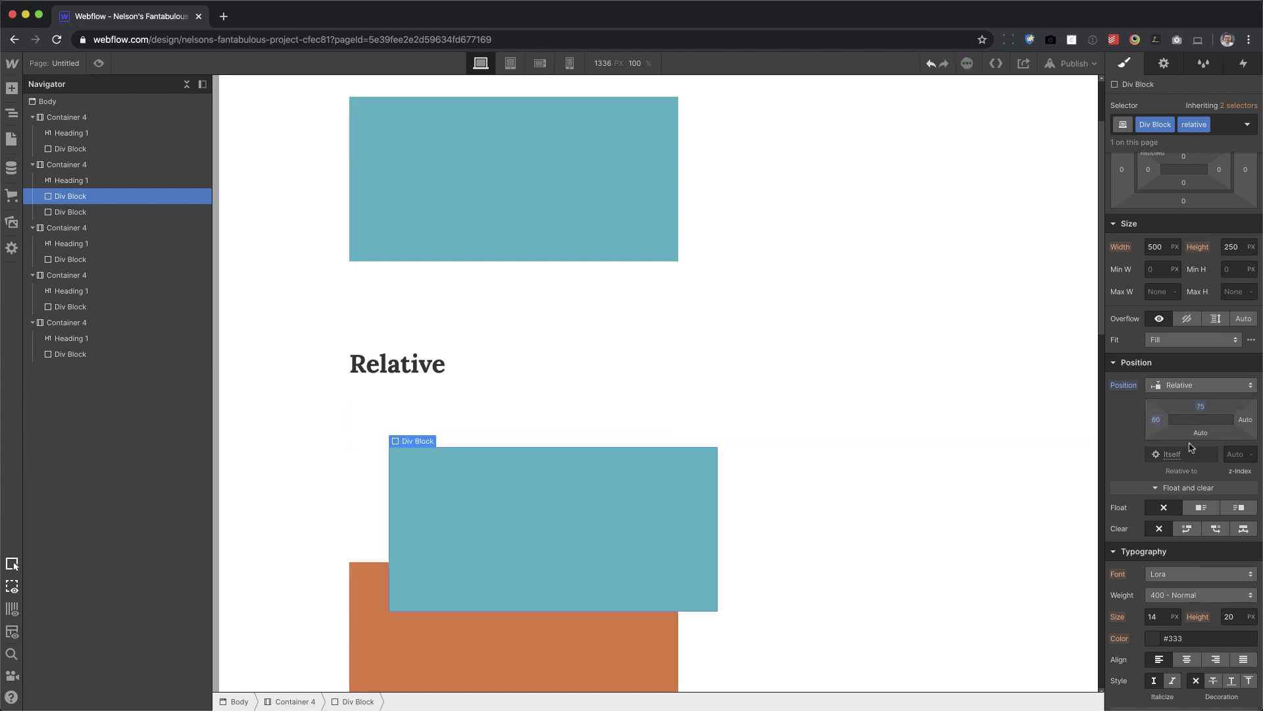
scroll(1192, 447, "down", 1)
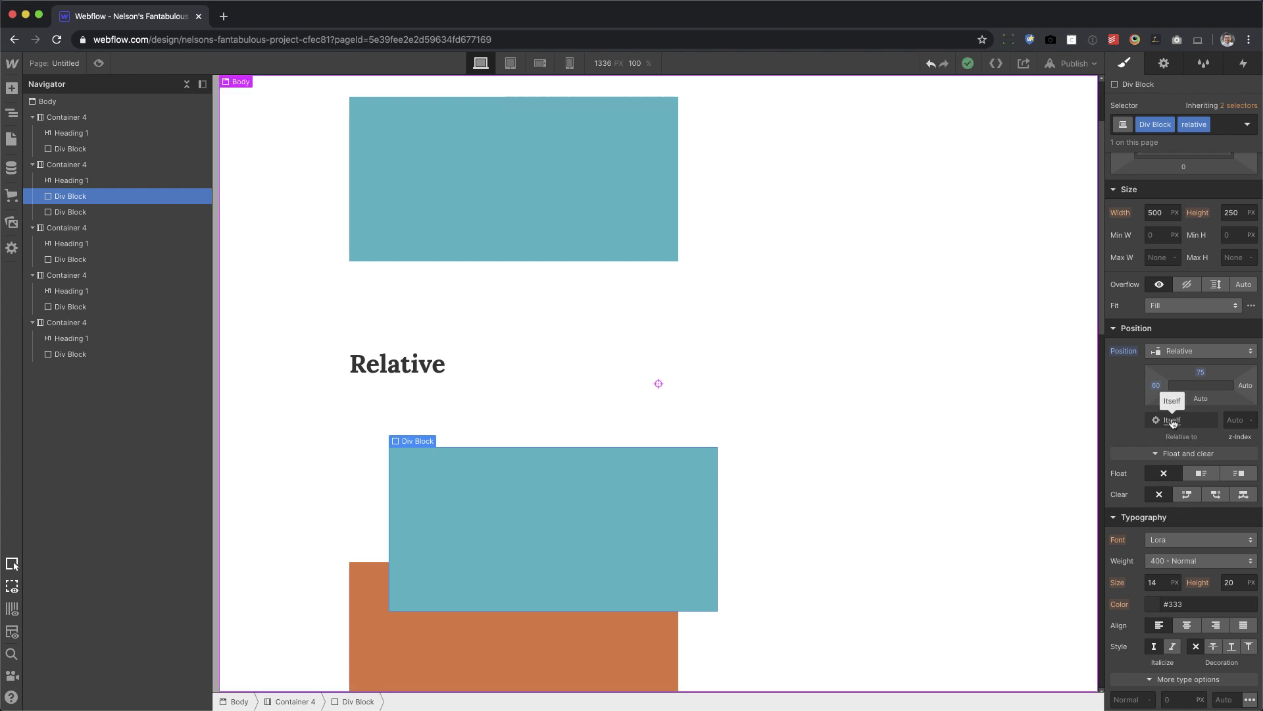
scroll(602, 529, "down", 3)
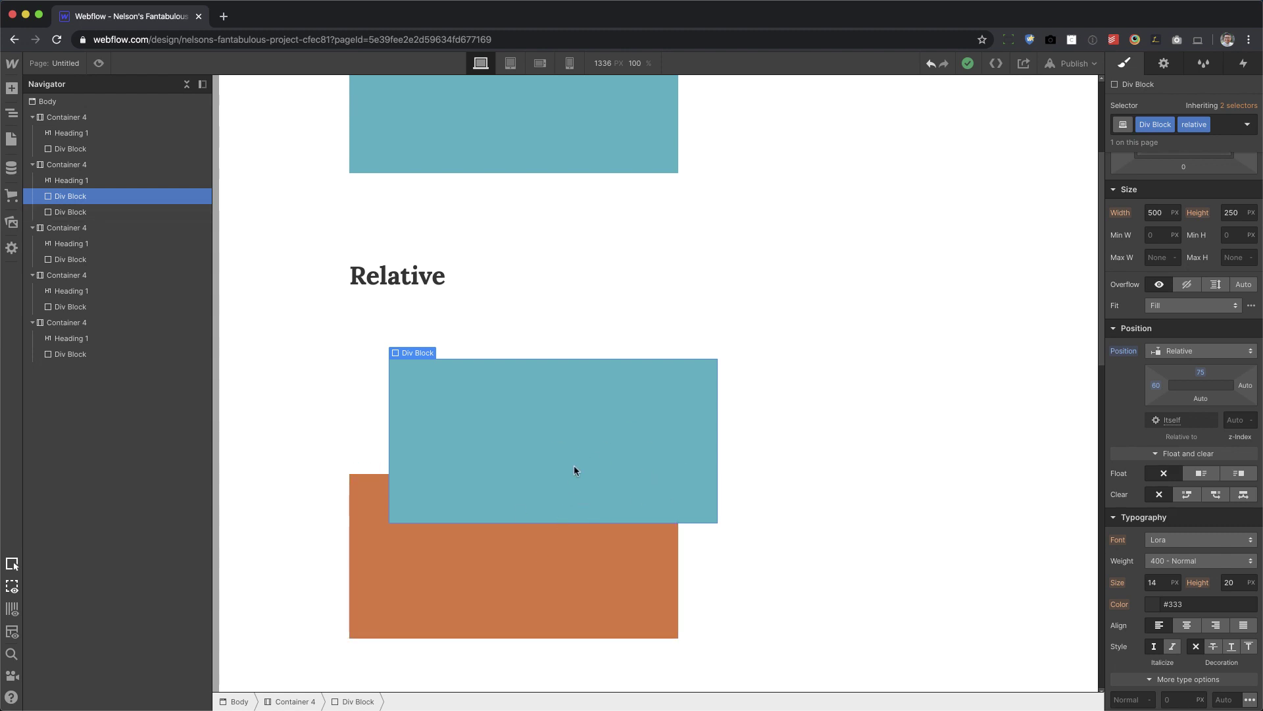
scroll(580, 487, "up", 1)
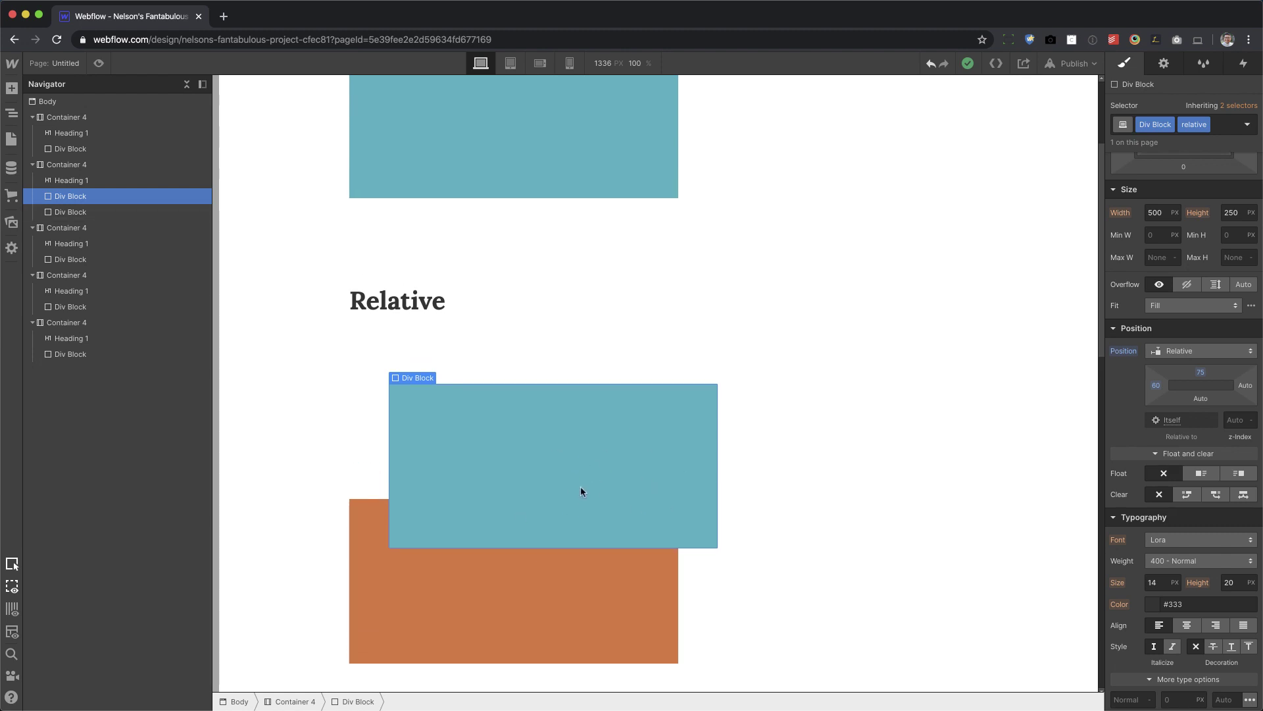
left_click(1181, 350)
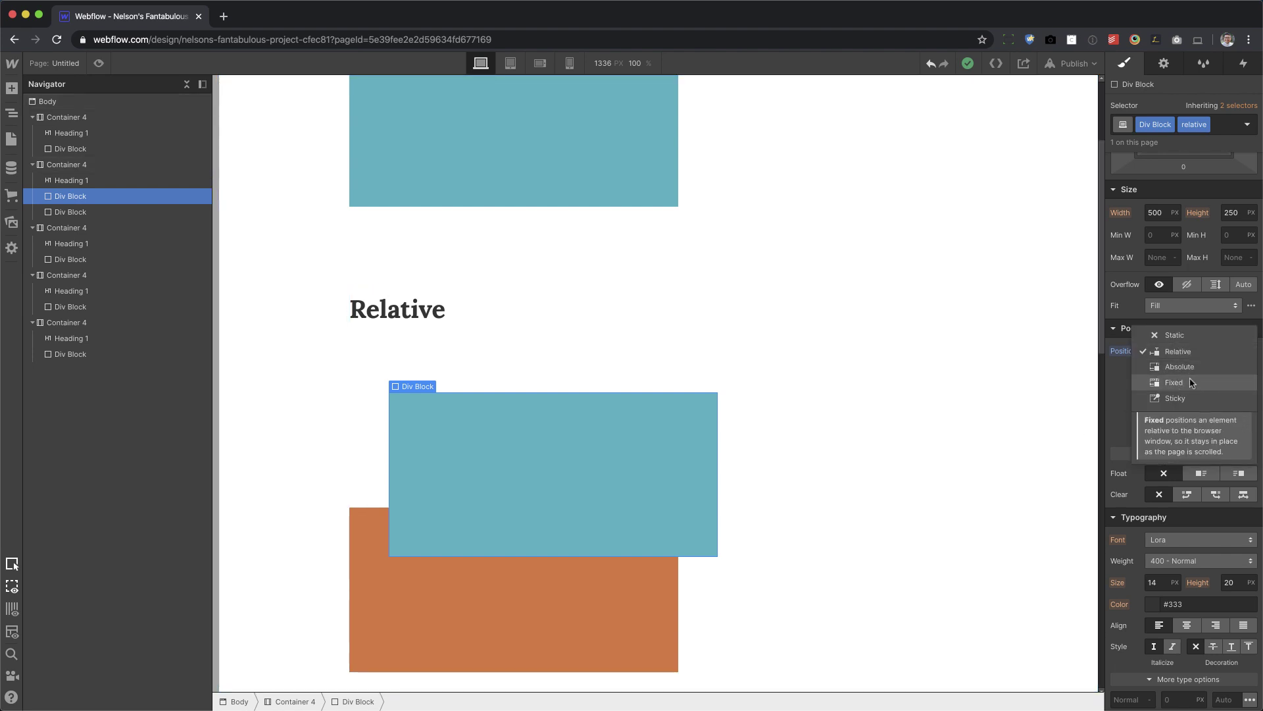
Step: Keep Relative positioning and change the teal block's top offset to 38 px
left_click(611, 436)
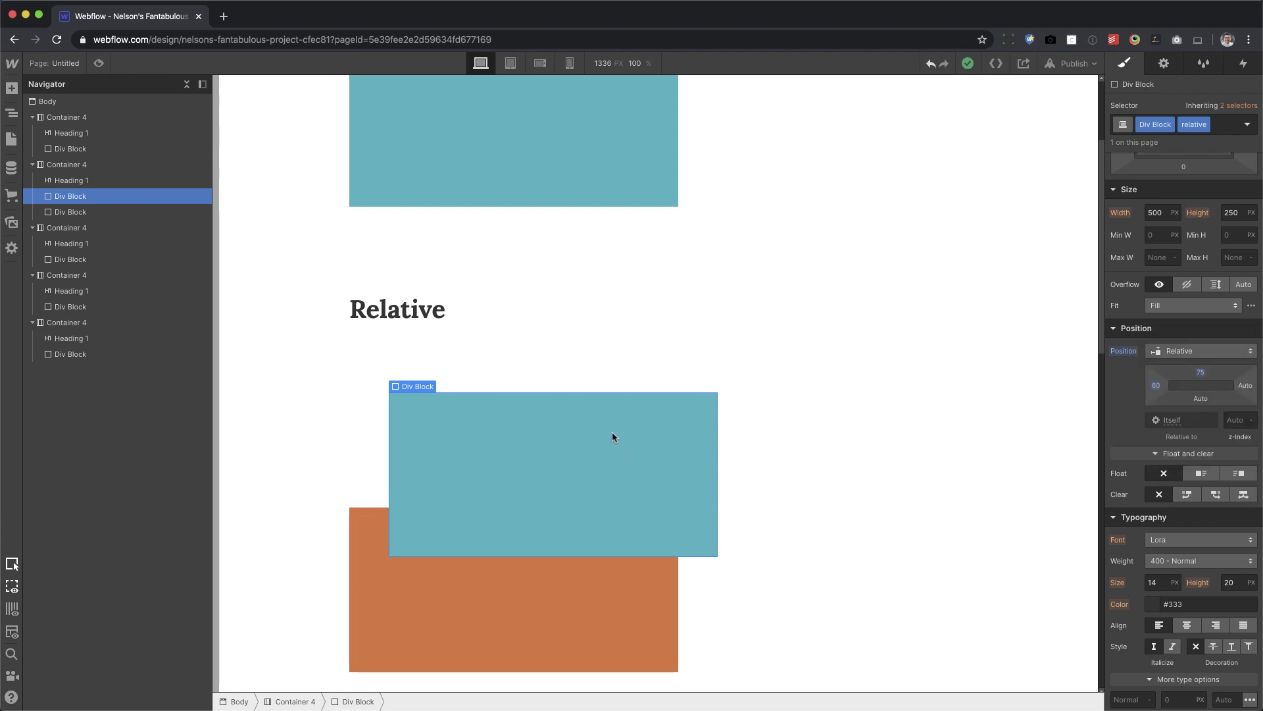
scroll(587, 485, "up", 1)
scroll(605, 496, "down", 1)
scroll(628, 507, "down", 1)
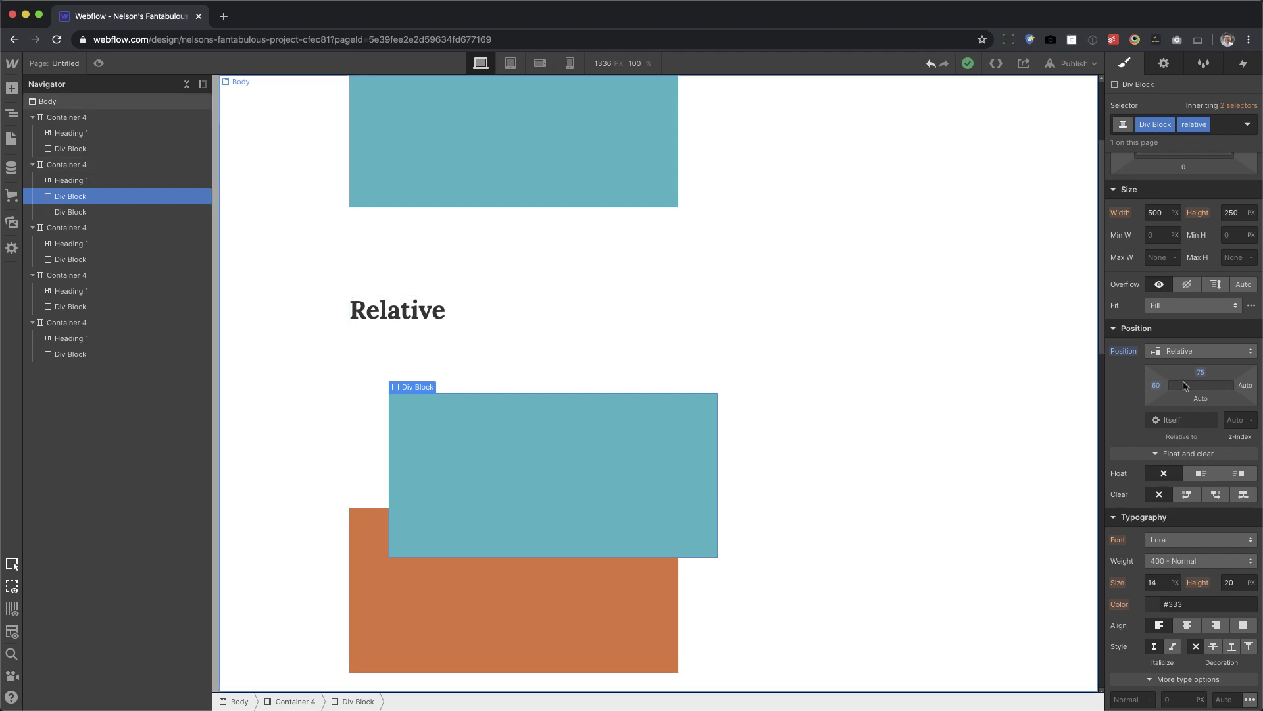
left_click_drag(1200, 372, 1174, 332)
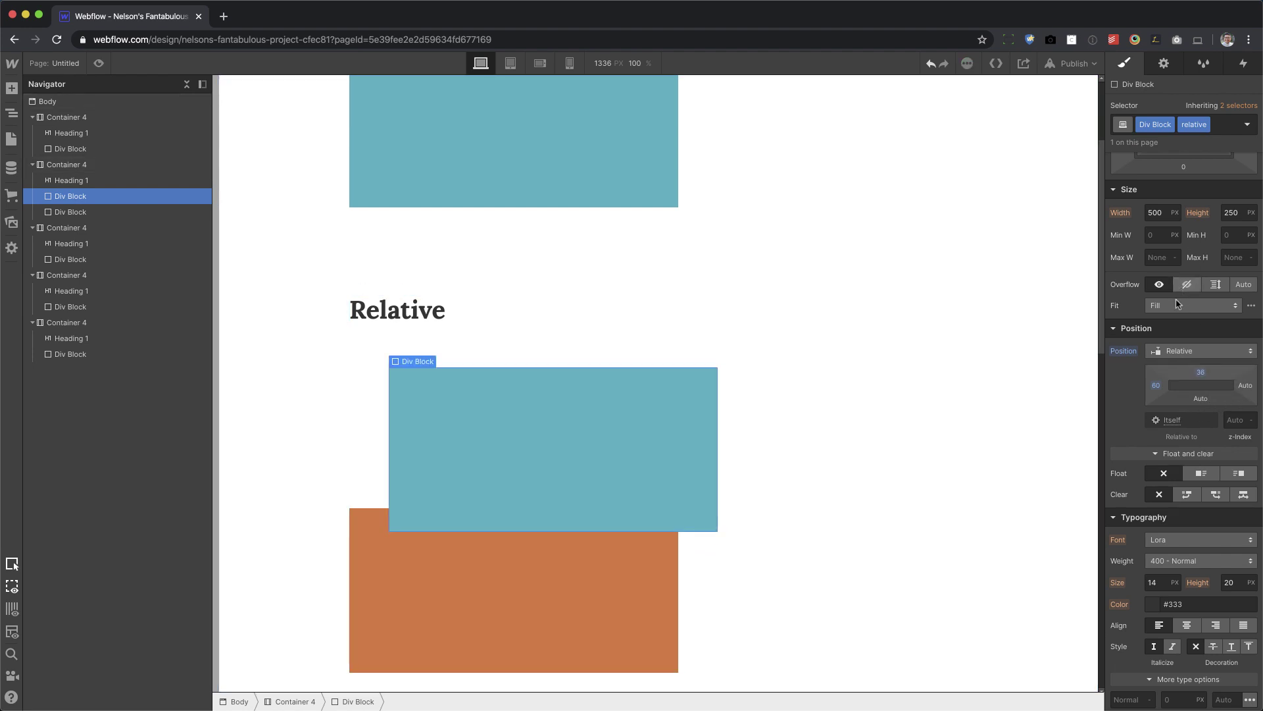
Step: Make the orange block relative with a -28 px top offset so it overlaps the teal block
left_click(525, 629)
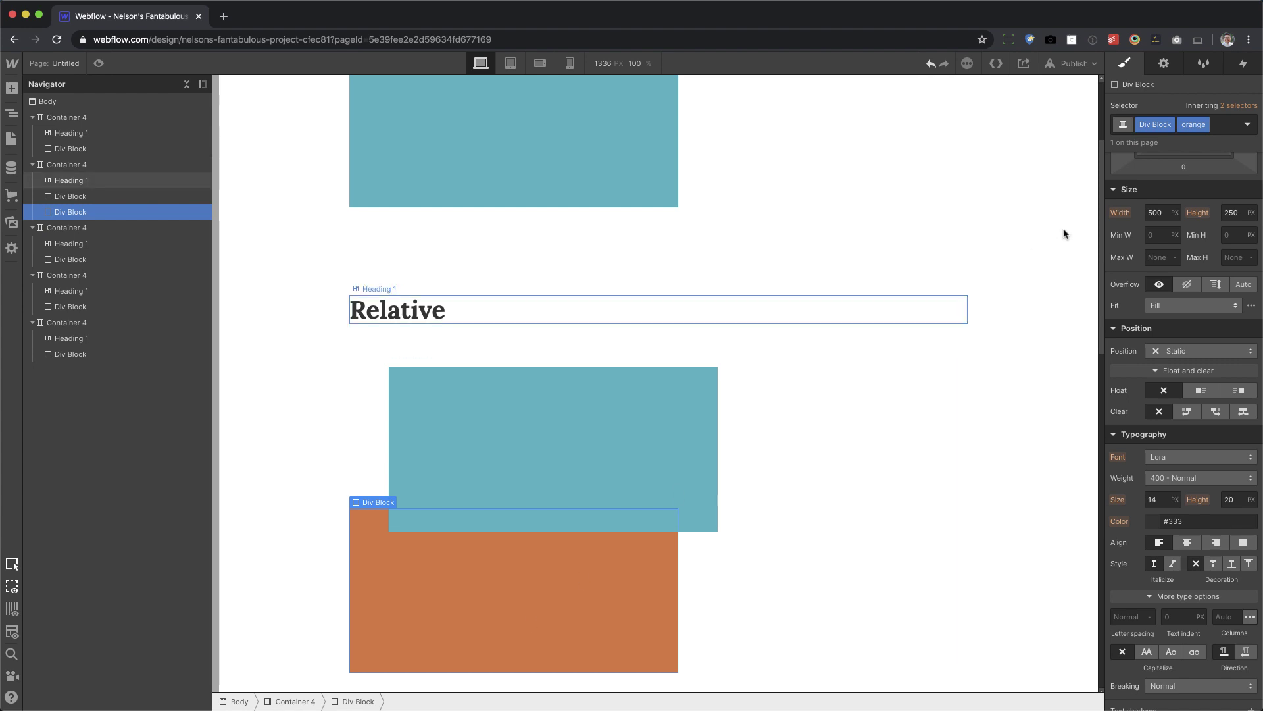
left_click(1205, 352)
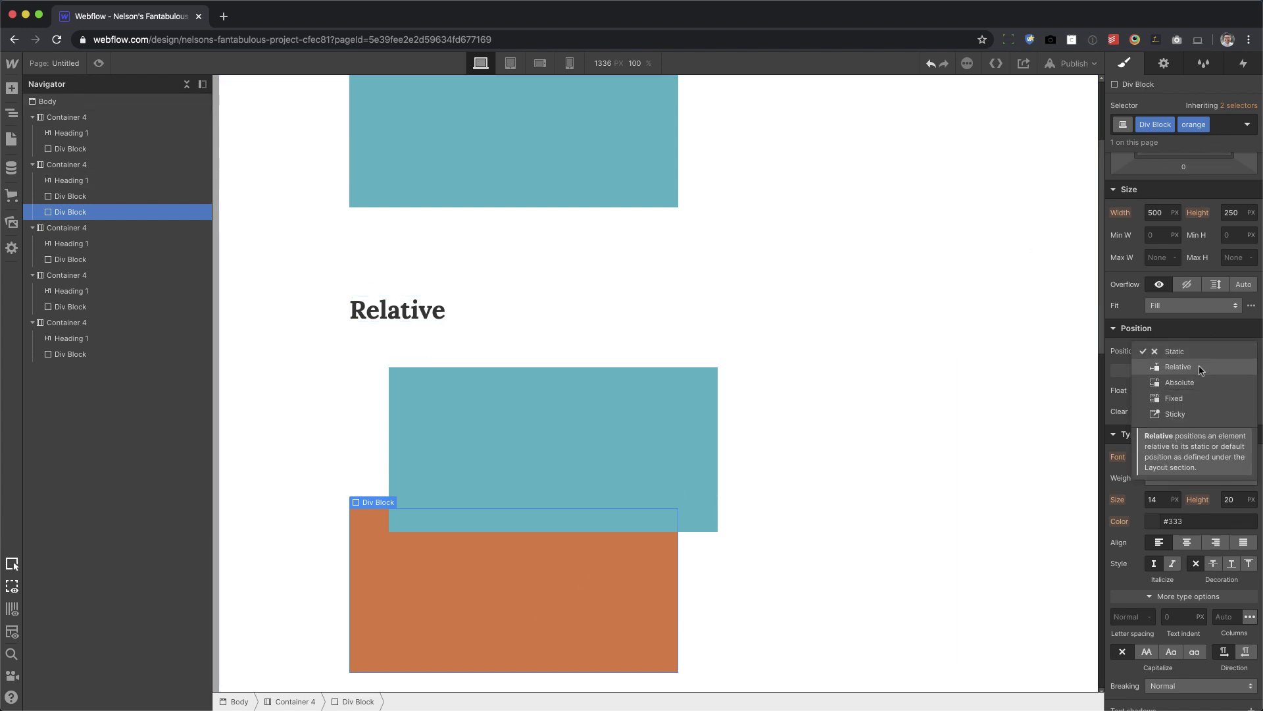
left_click(1177, 366)
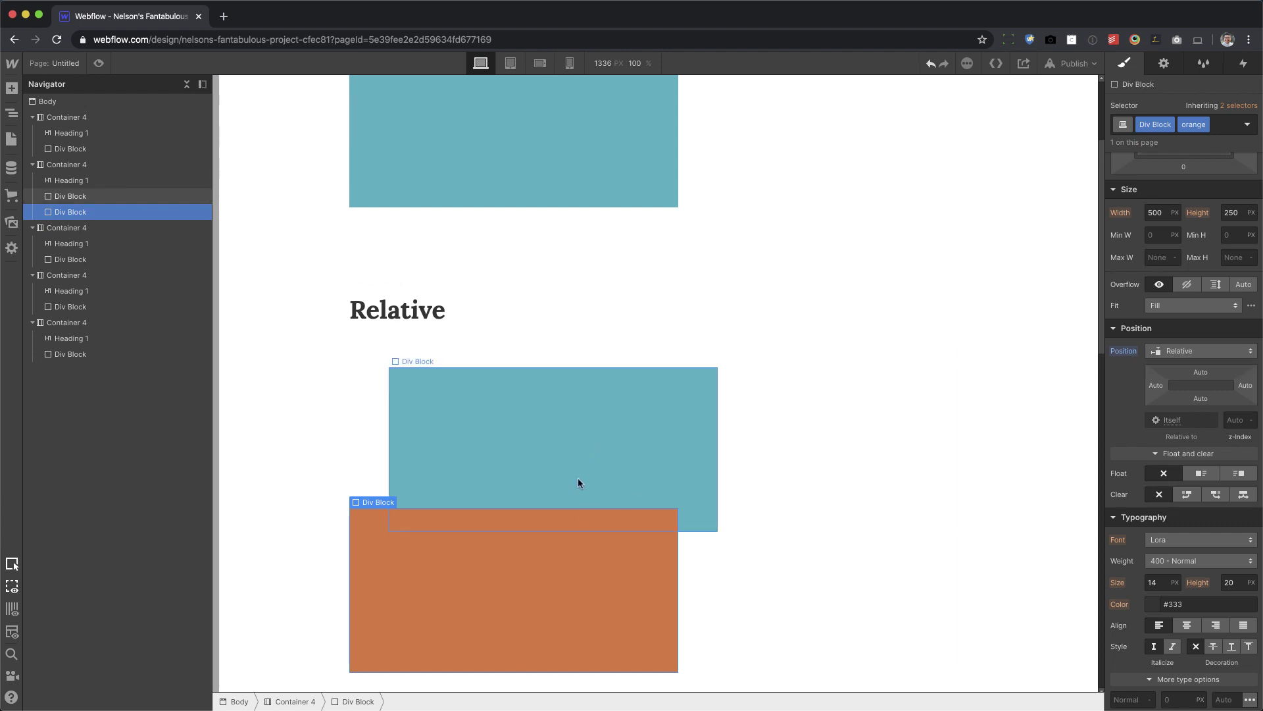
left_click_drag(1201, 372, 1209, 319)
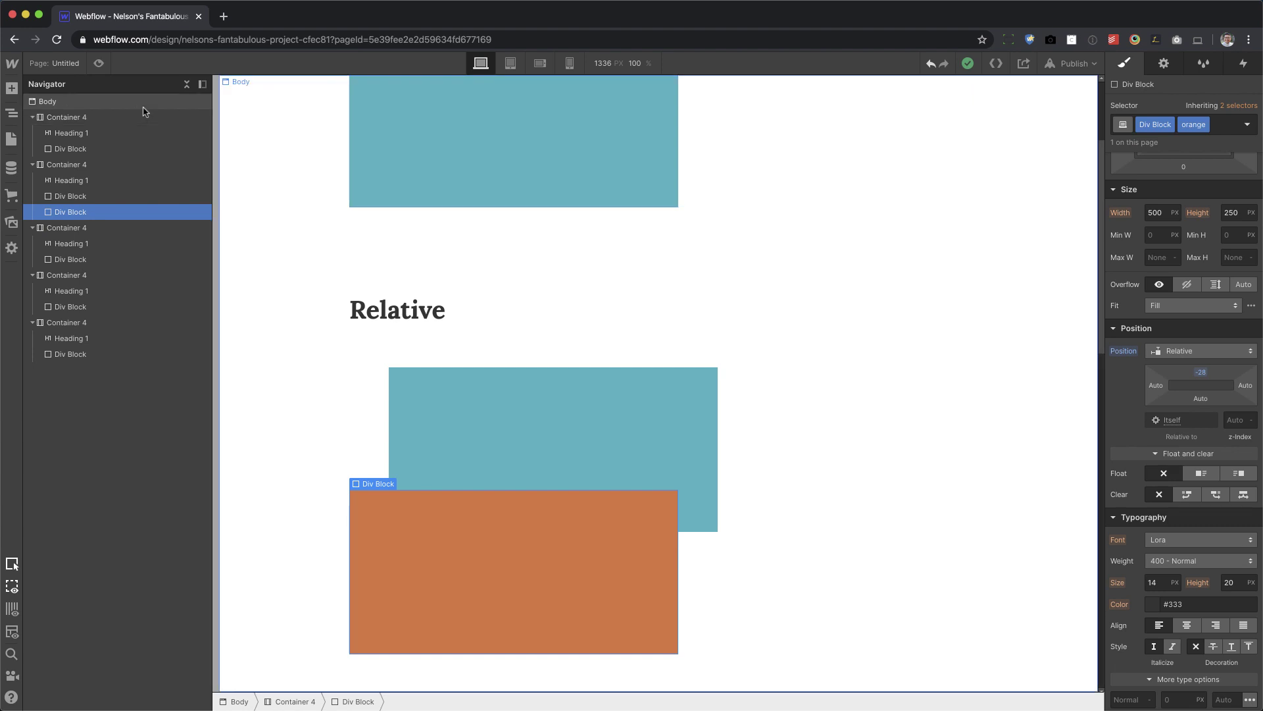
left_click(116, 197)
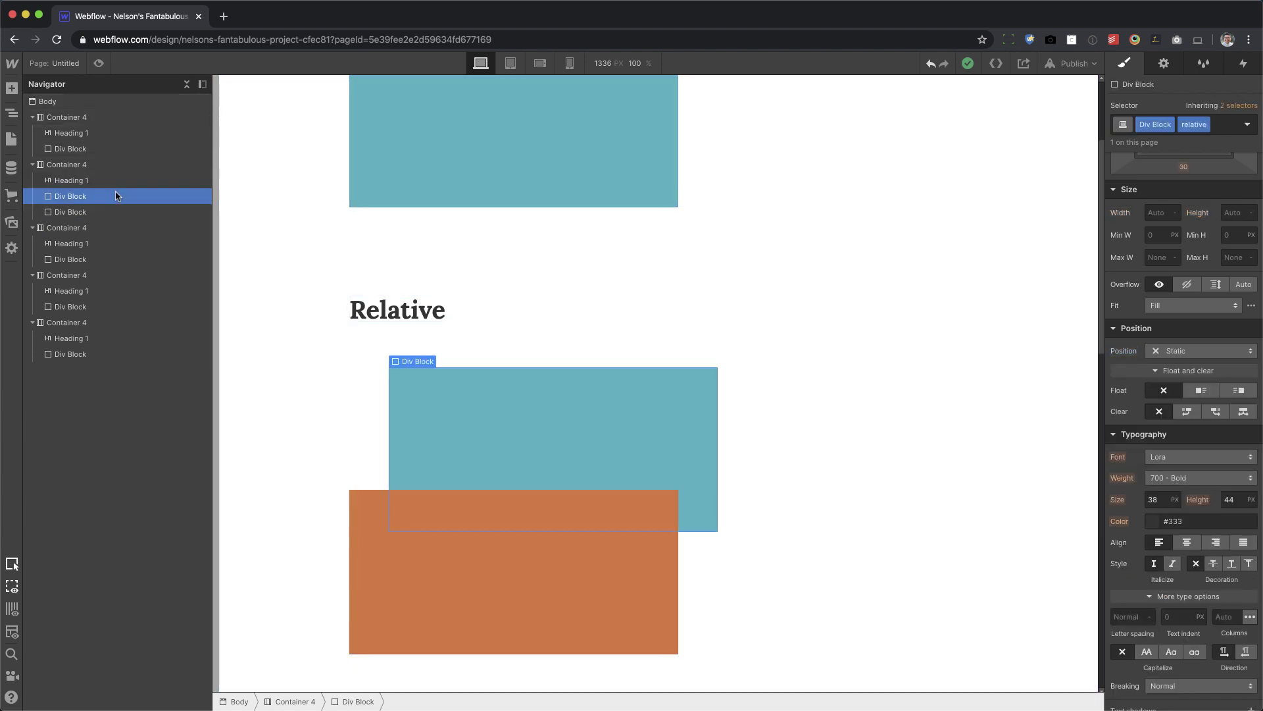
left_click(85, 216)
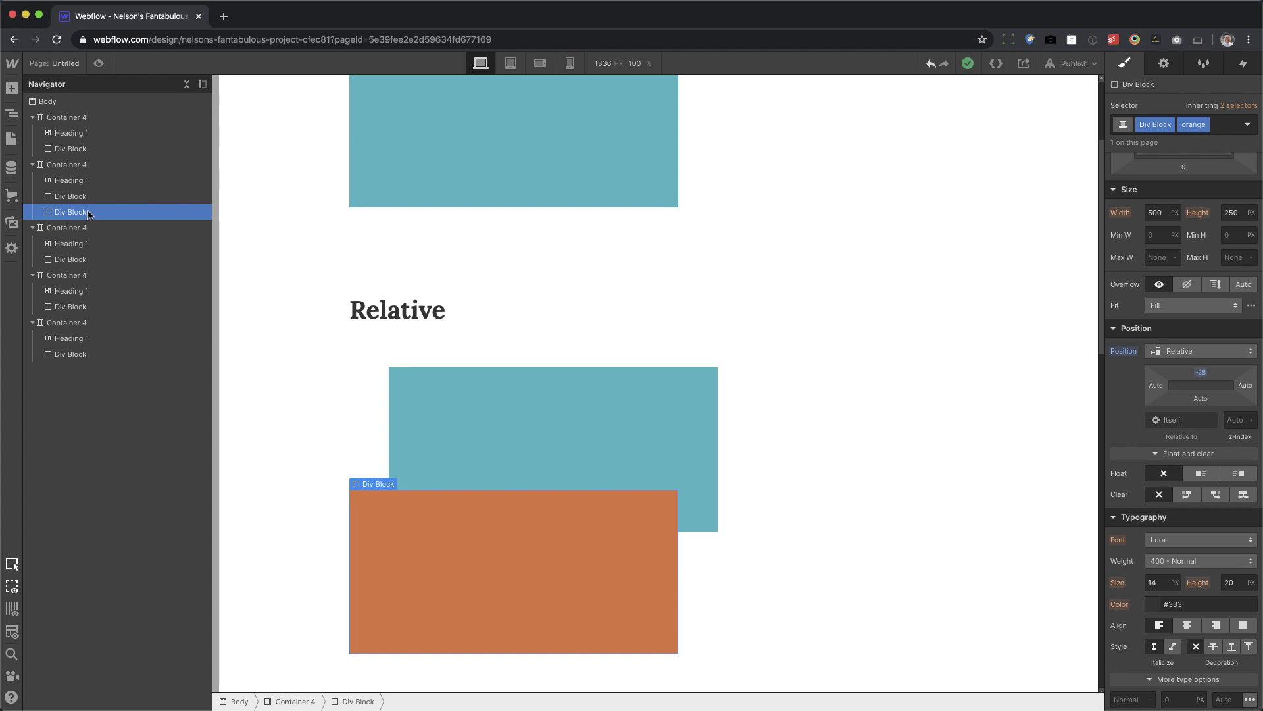
left_click(119, 197)
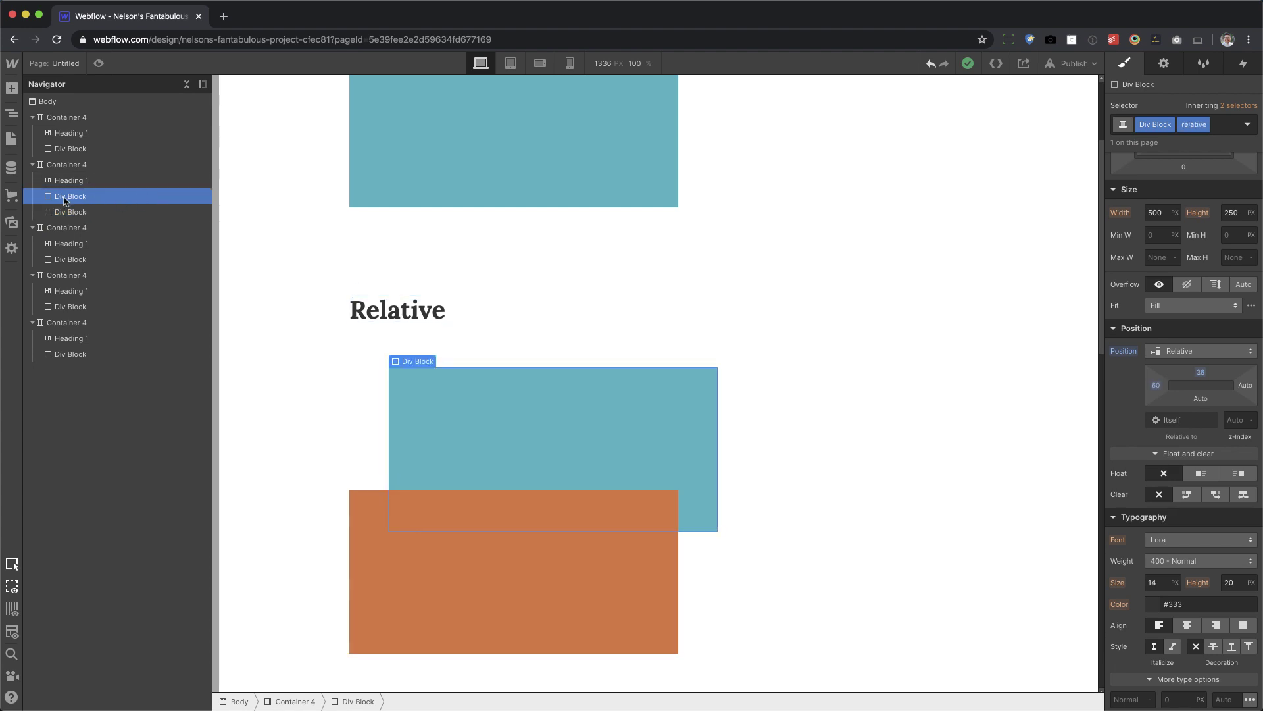
left_click(1232, 419)
type("1")
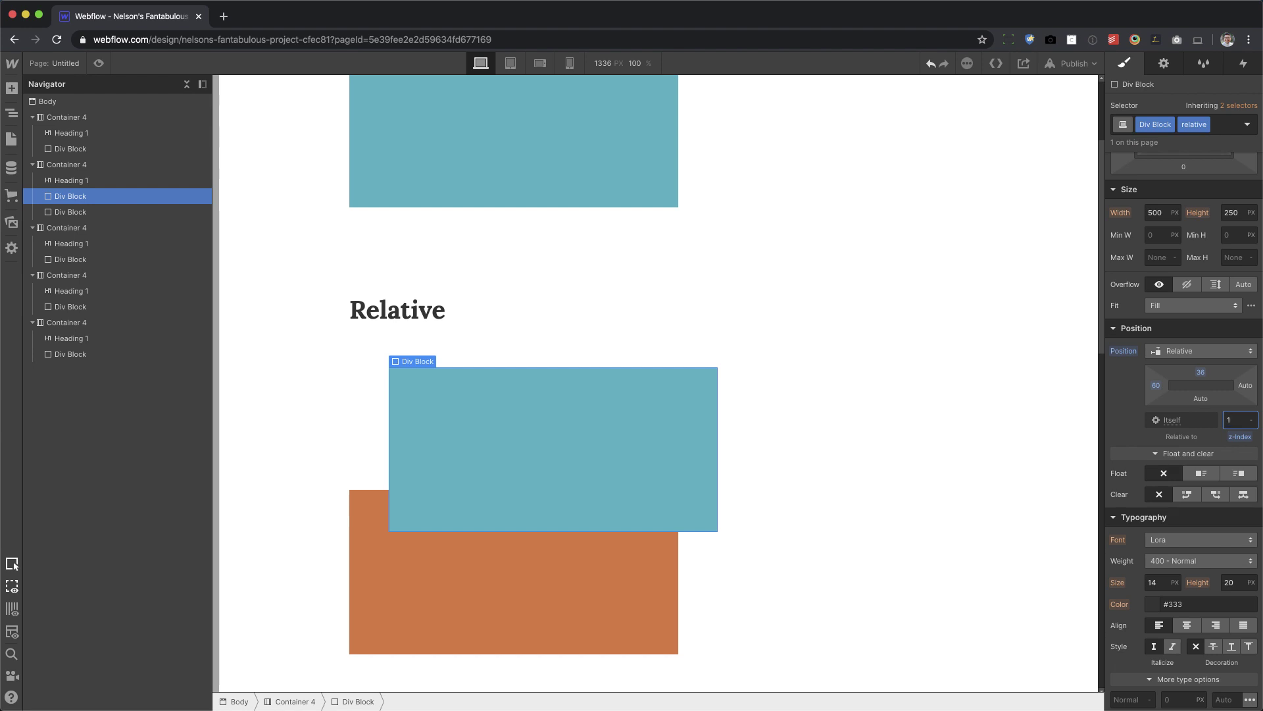
key("BackSpace")
type("9999")
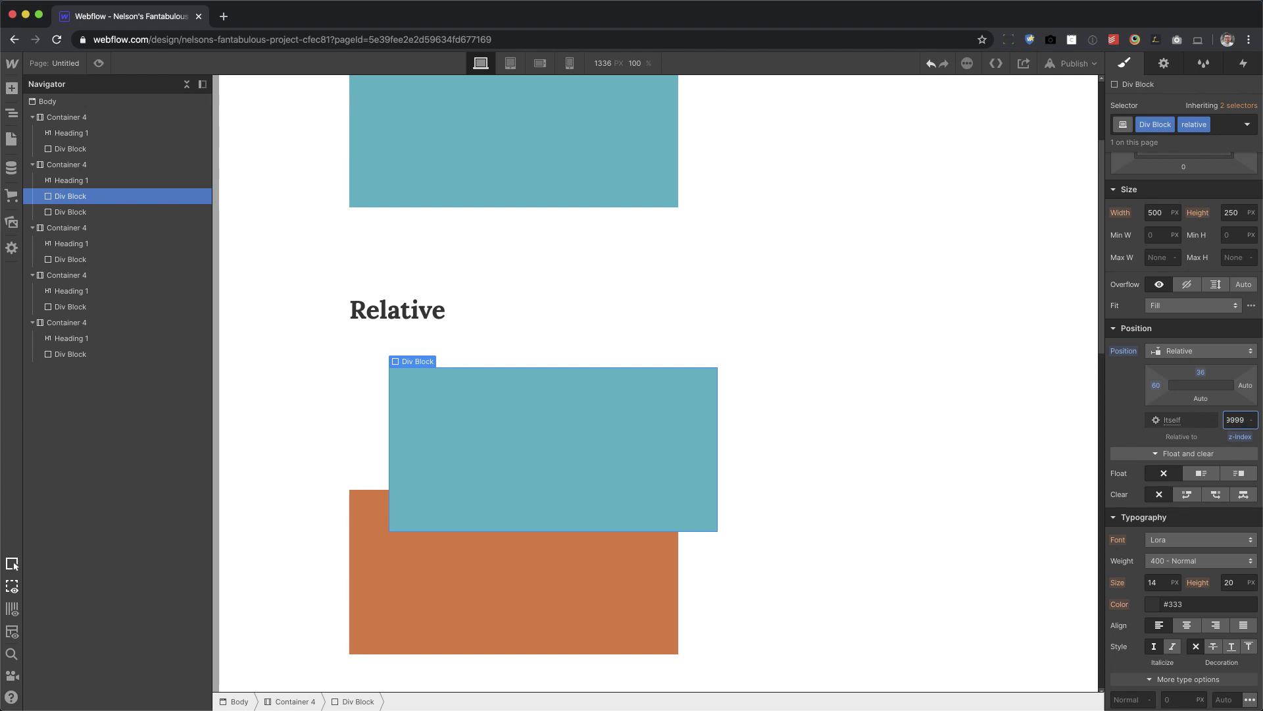
left_click(1242, 437, "alt")
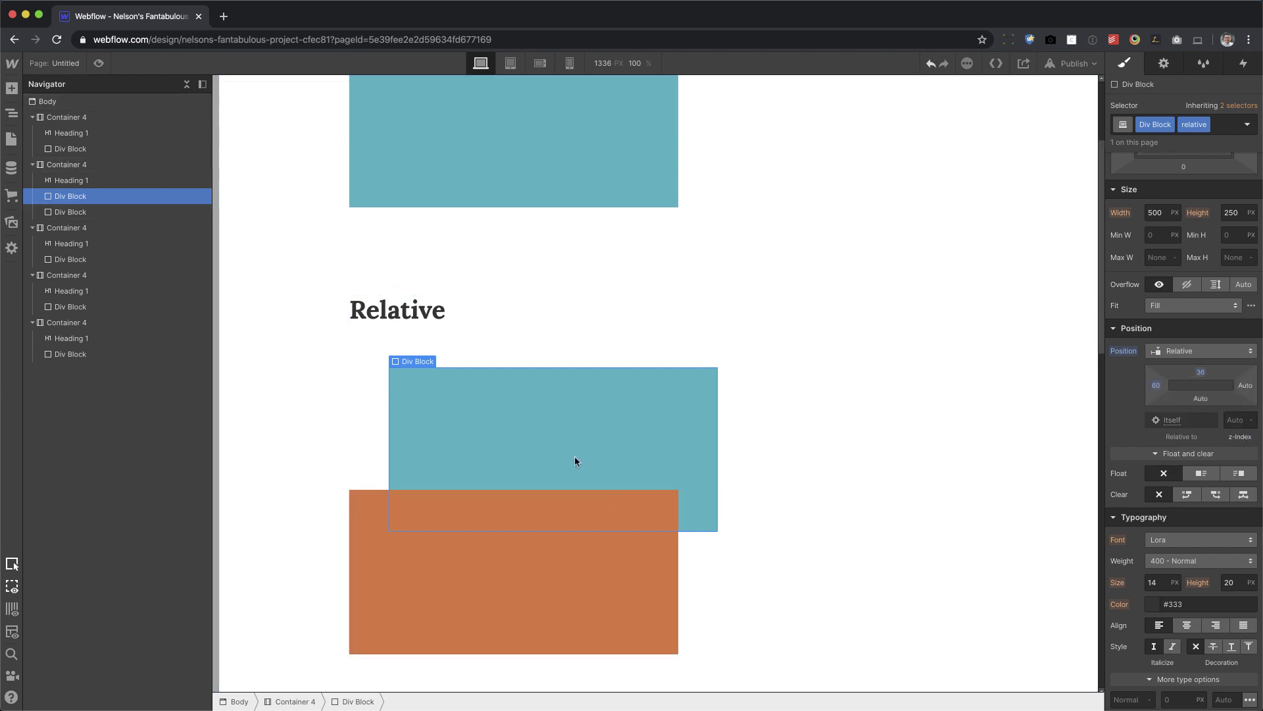
left_click(596, 614)
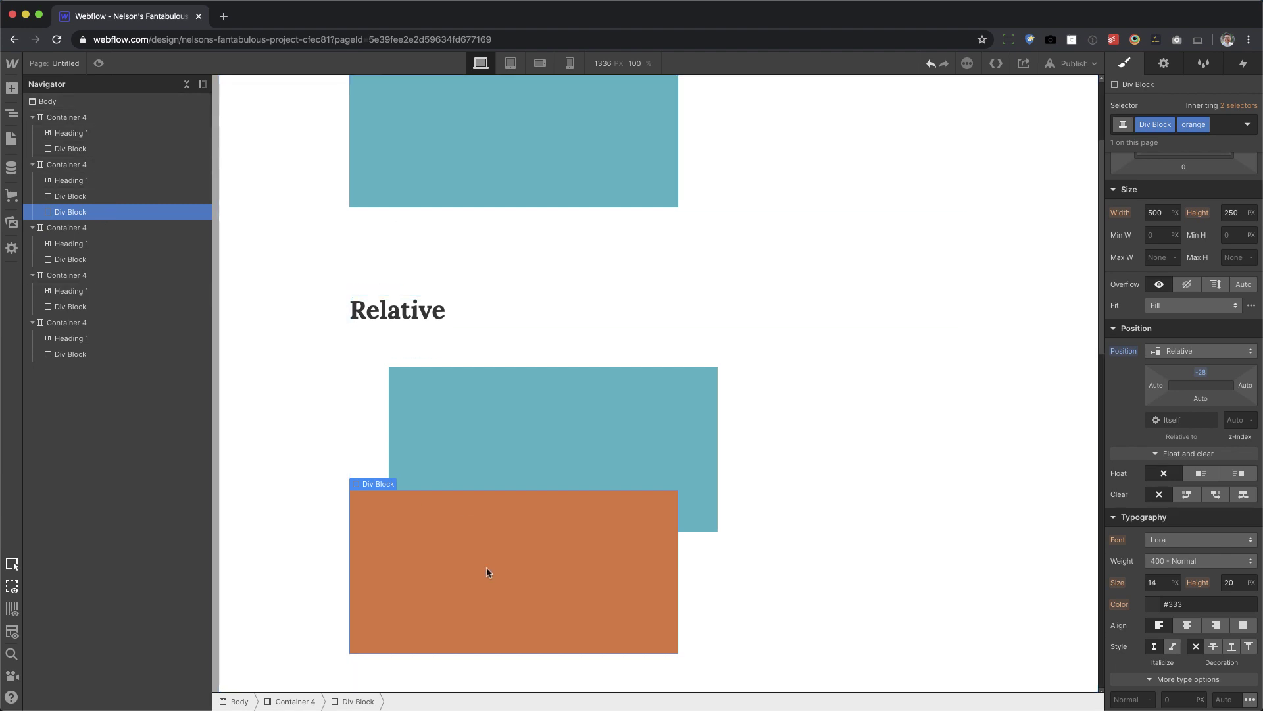
Step: Reset the orange block to Static, then select the Absolute section's teal block
left_click(1123, 350, "alt")
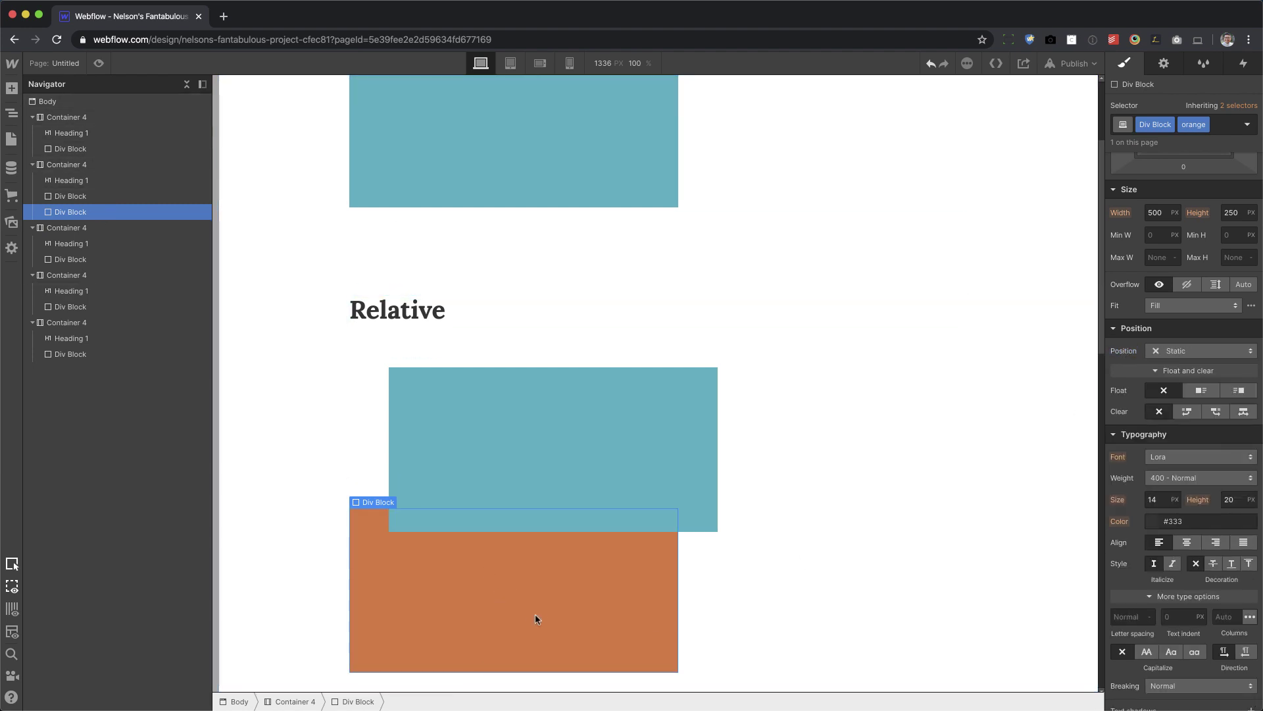
left_click(560, 439)
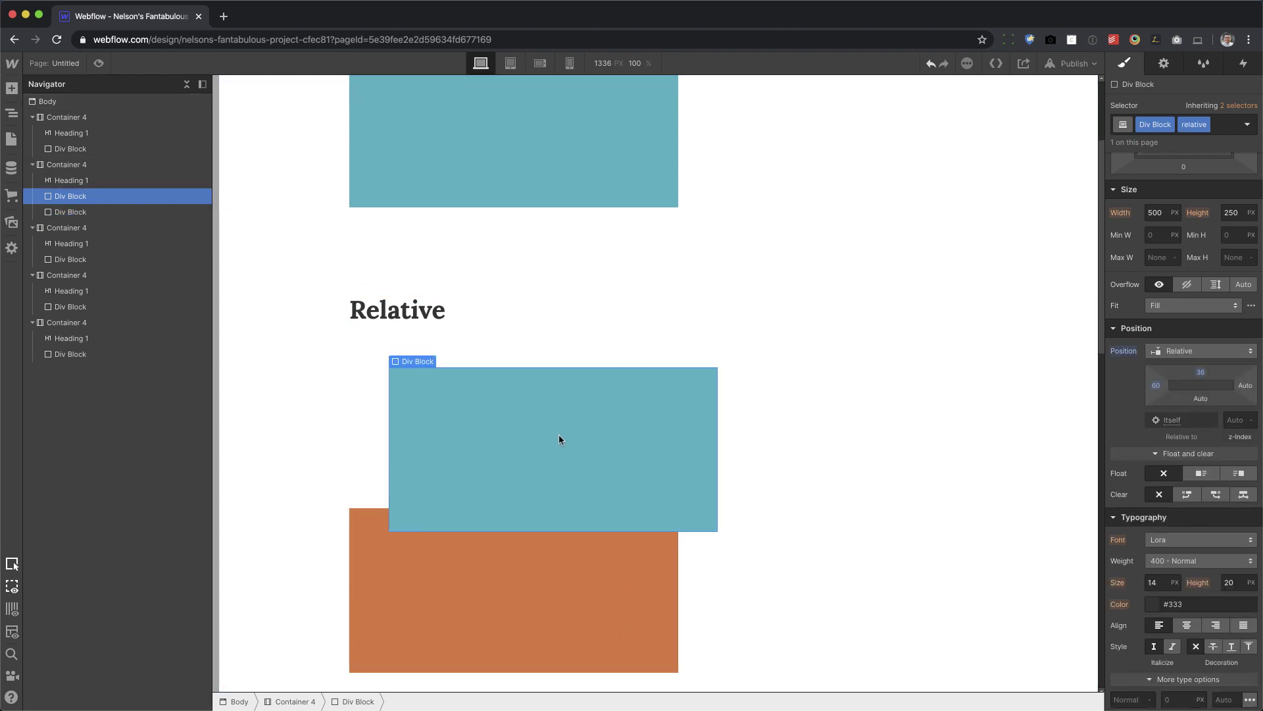
scroll(621, 496, "down", 5)
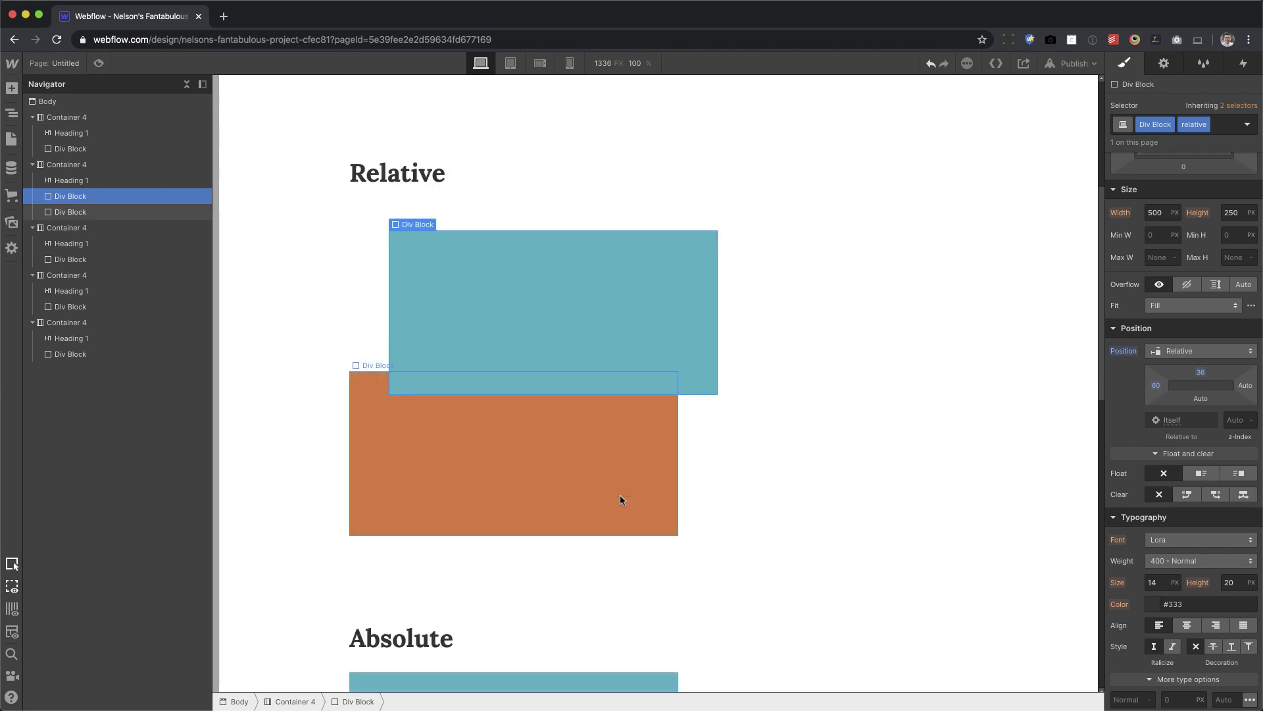
scroll(620, 495, "down", 9)
left_click(462, 433)
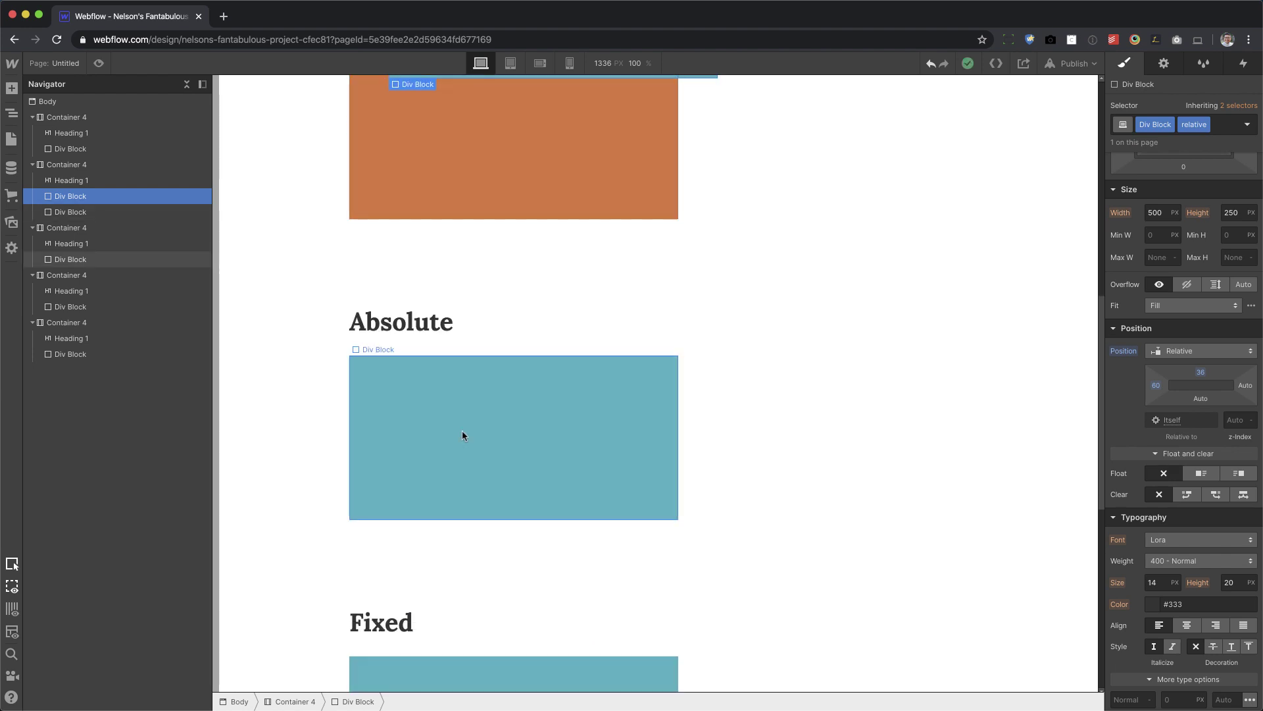
left_click(532, 334)
left_click(550, 427)
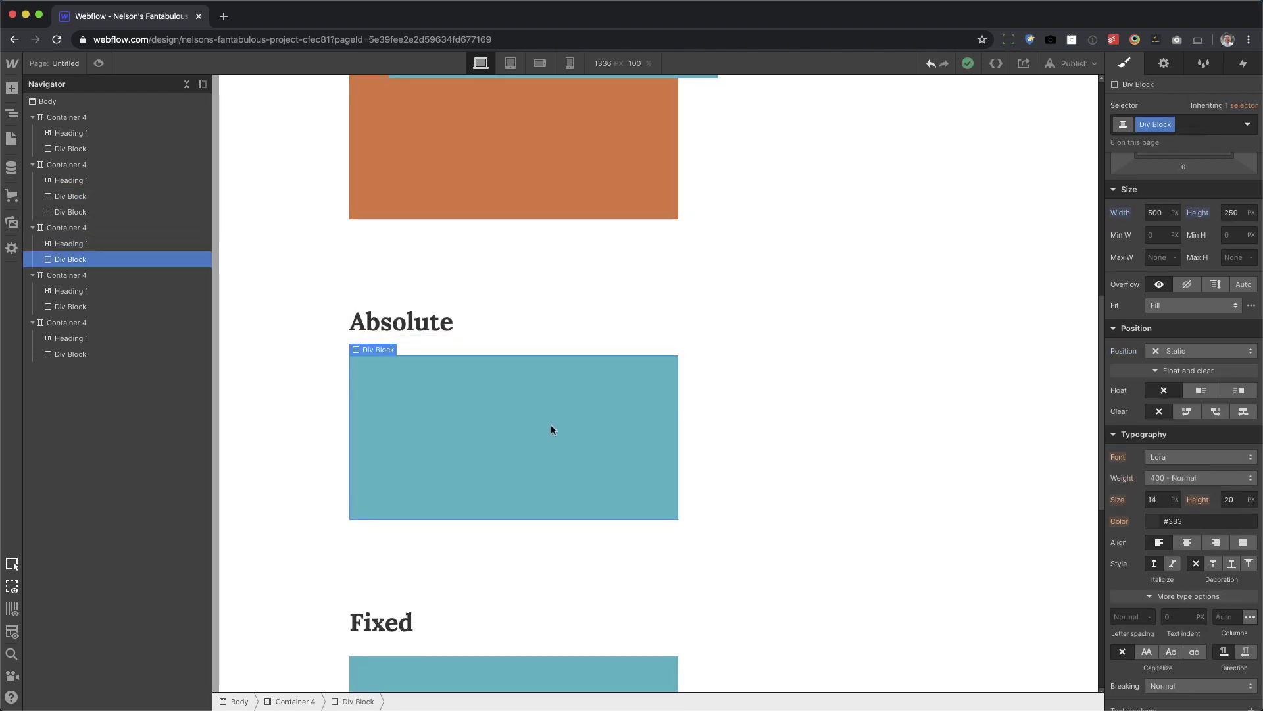
left_click(1192, 127)
type("absolute")
key("Return")
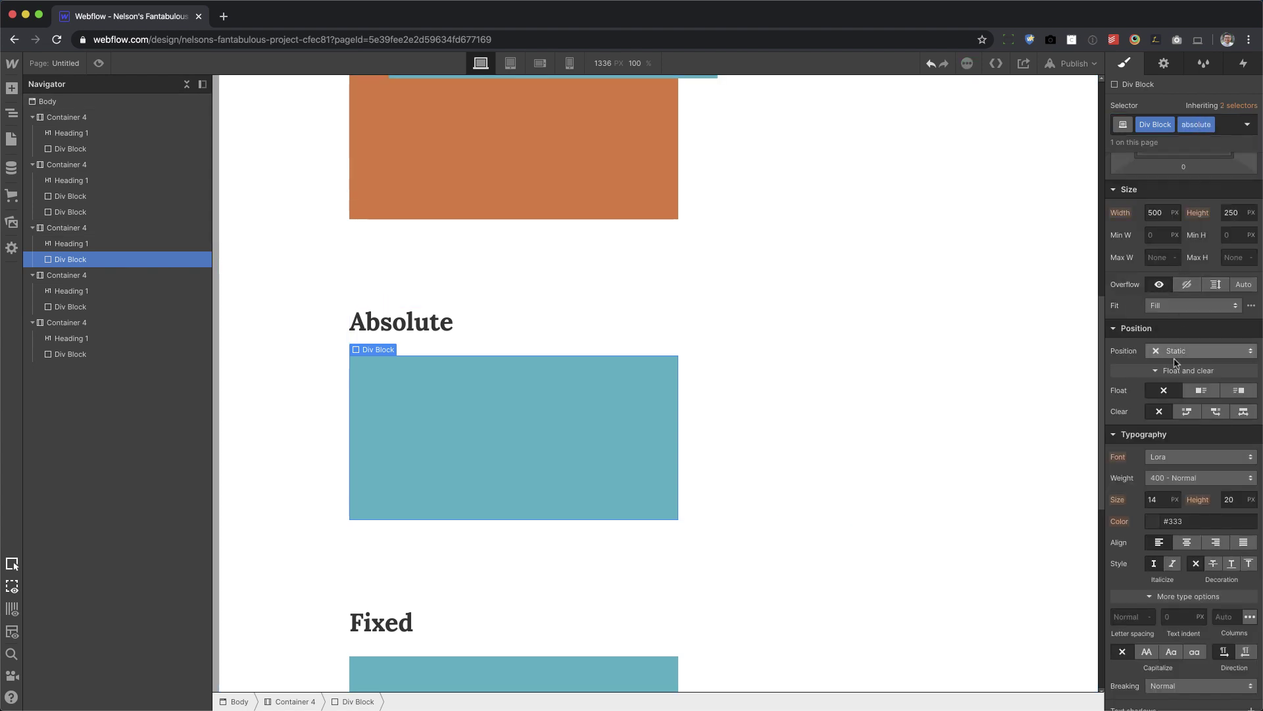
left_click(1184, 351)
left_click(1180, 383)
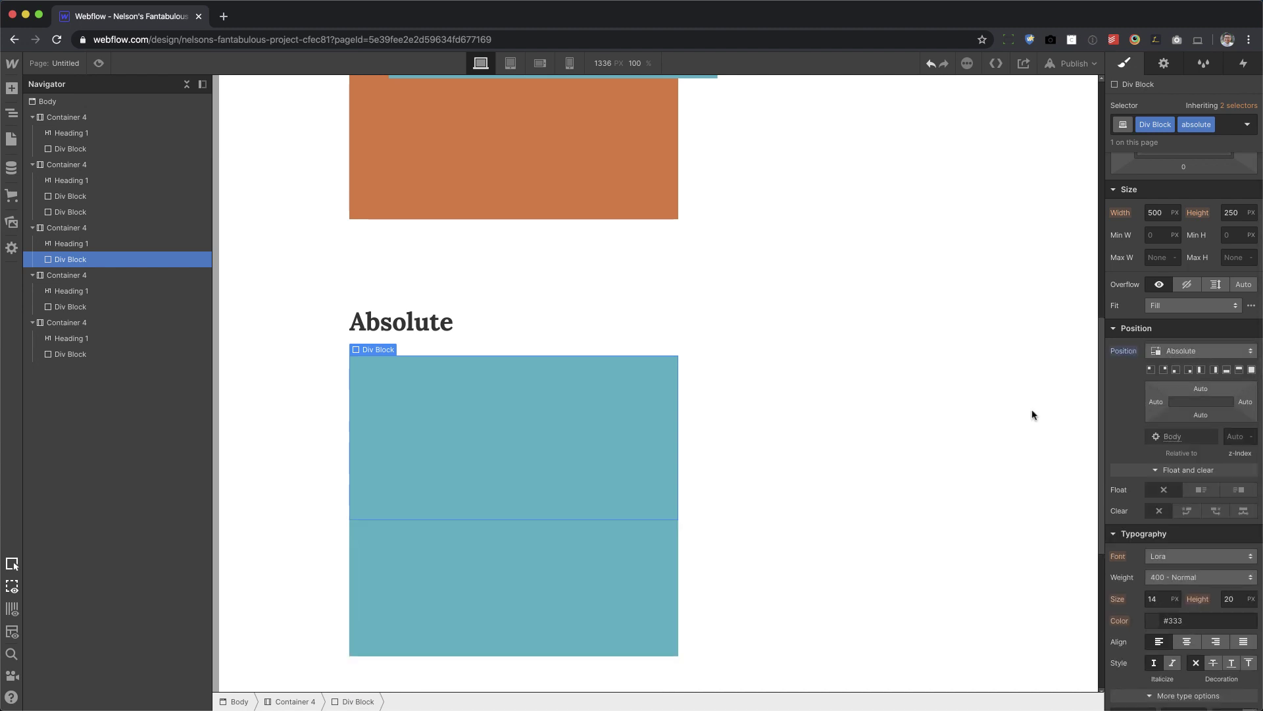
scroll(877, 472, "down", 2)
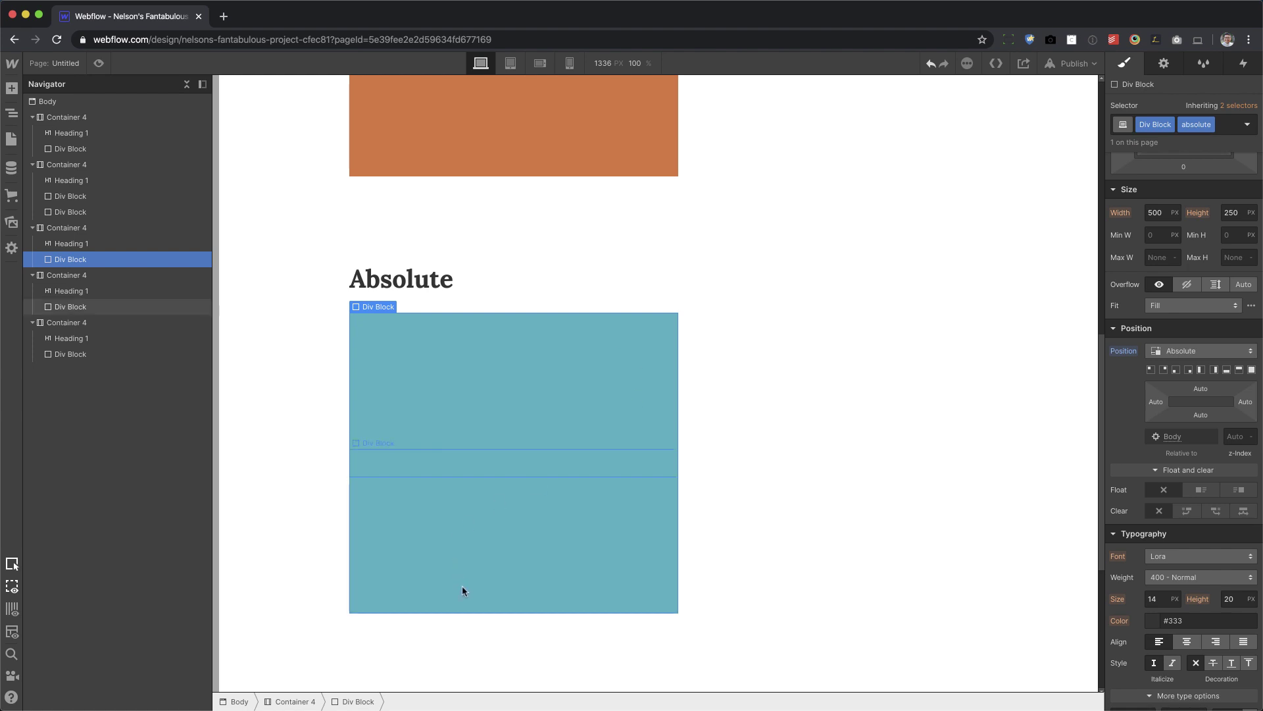
left_click(516, 550)
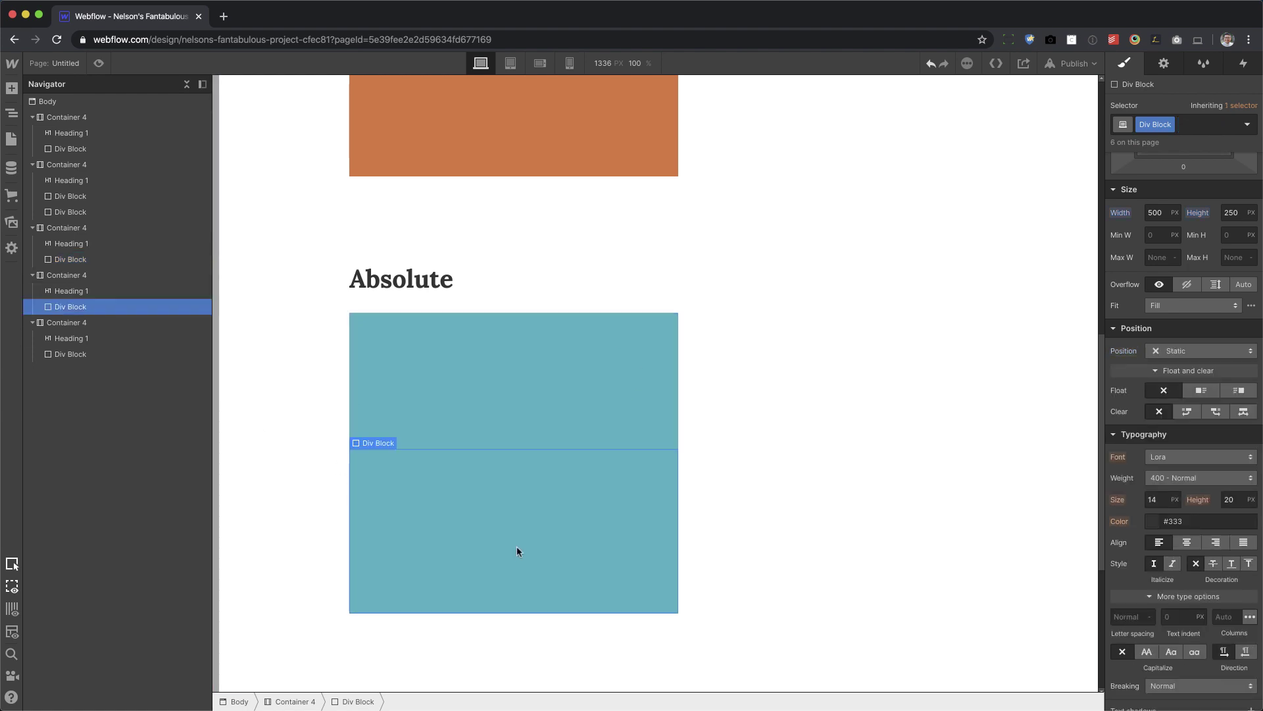
scroll(798, 577, "down", 2)
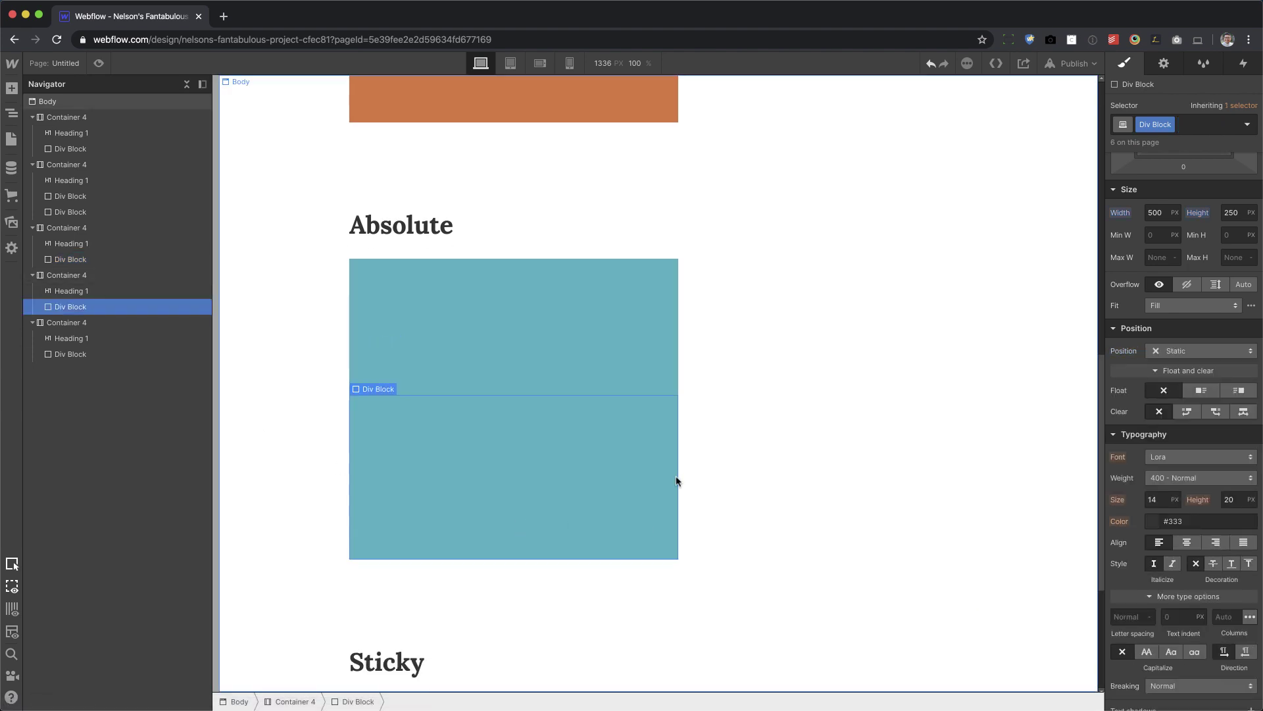
left_click(562, 300)
scroll(604, 472, "down", 8)
scroll(527, 560, "up", 14)
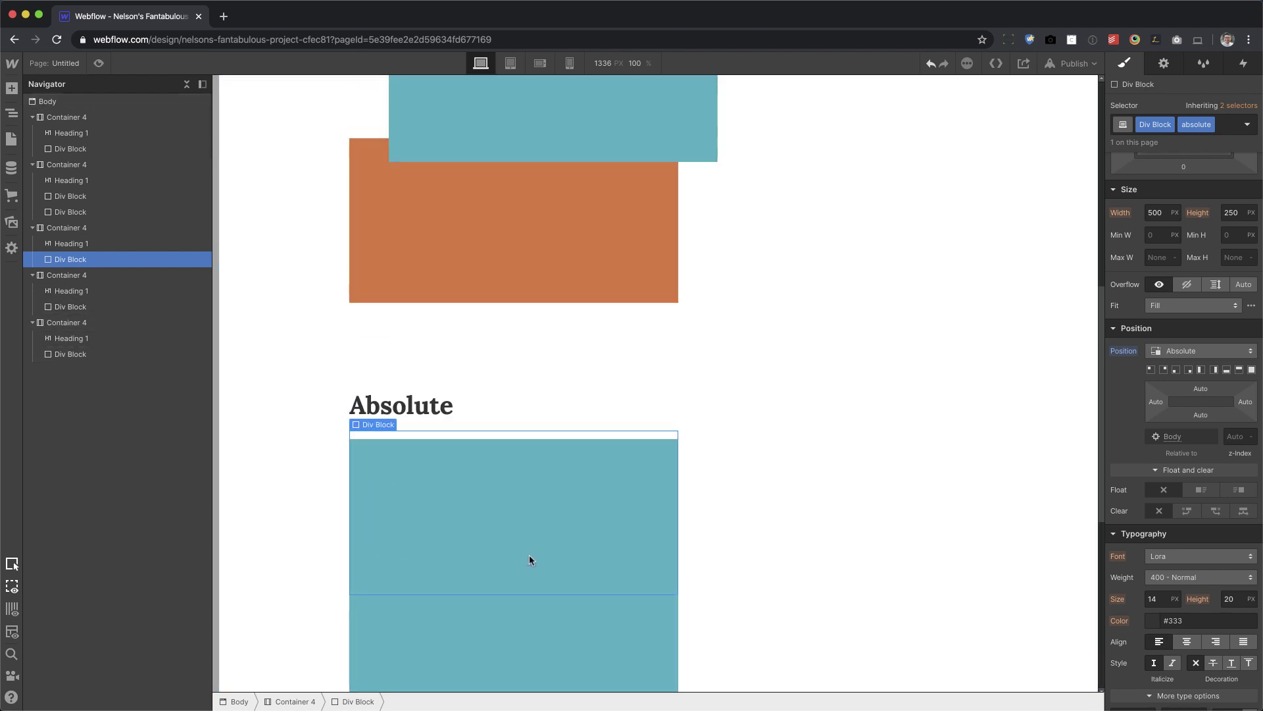
scroll(529, 560, "up", 10)
scroll(488, 632, "down", 13)
left_click(488, 632)
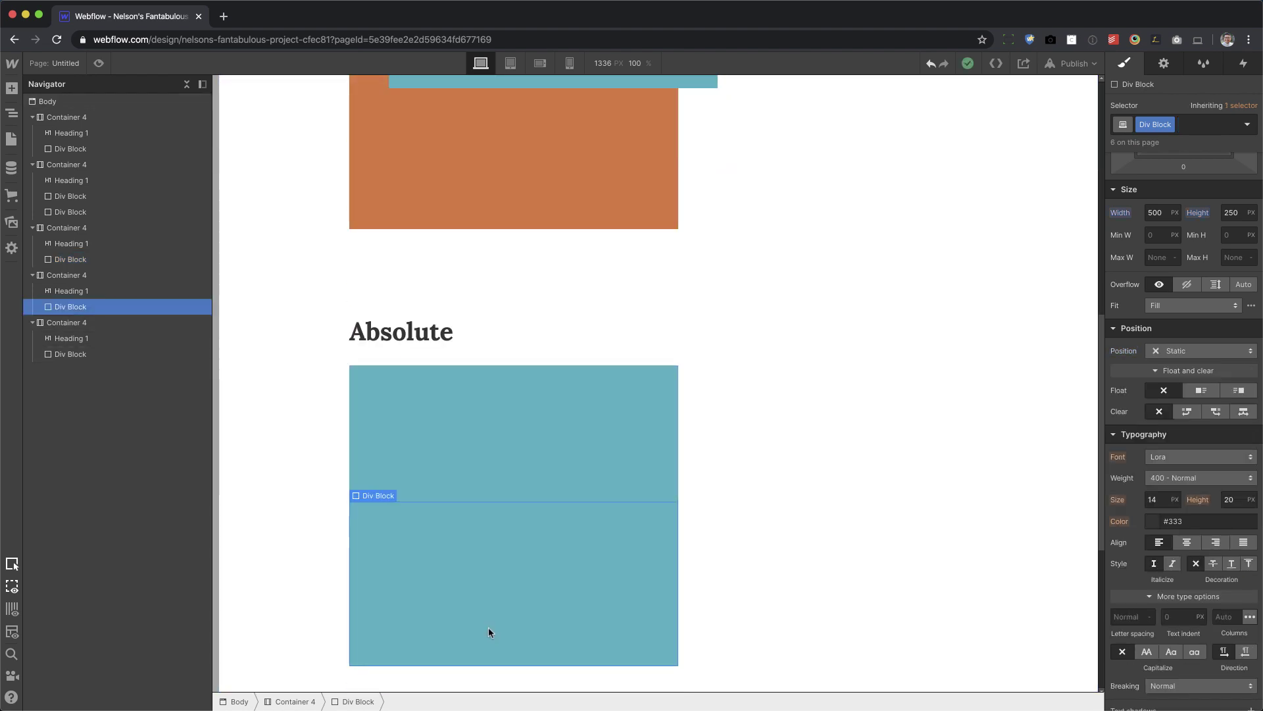
Step: Select the extra containers below the Absolute section and delete them, including the Sticky one
left_click(508, 452)
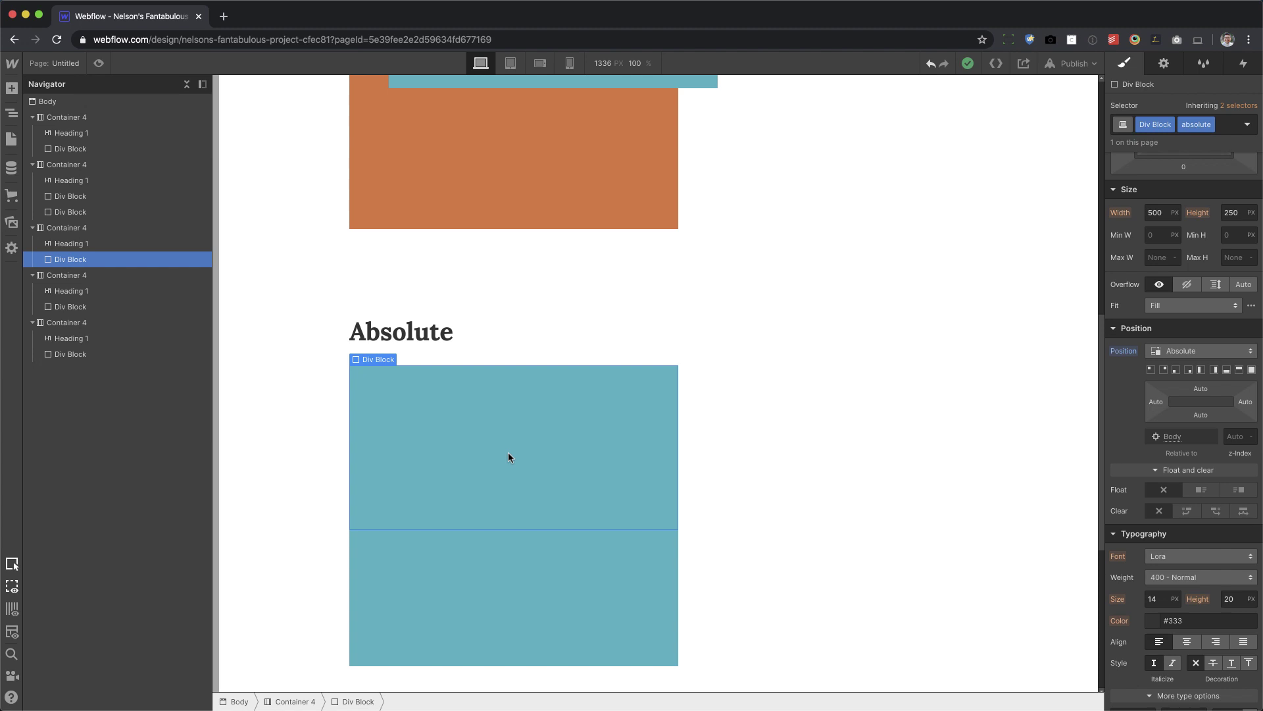
left_click(86, 276)
scroll(294, 459, "down", 2)
scroll(294, 459, "down", 5)
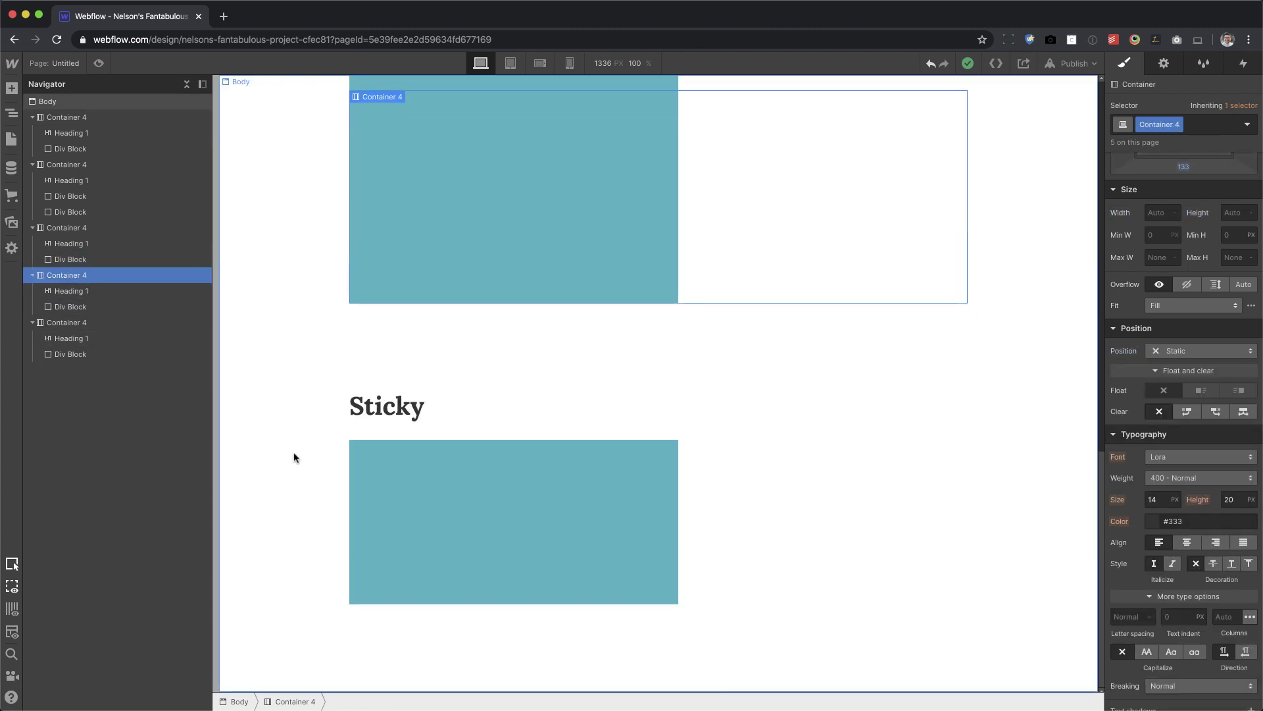
scroll(568, 350, "up", 4)
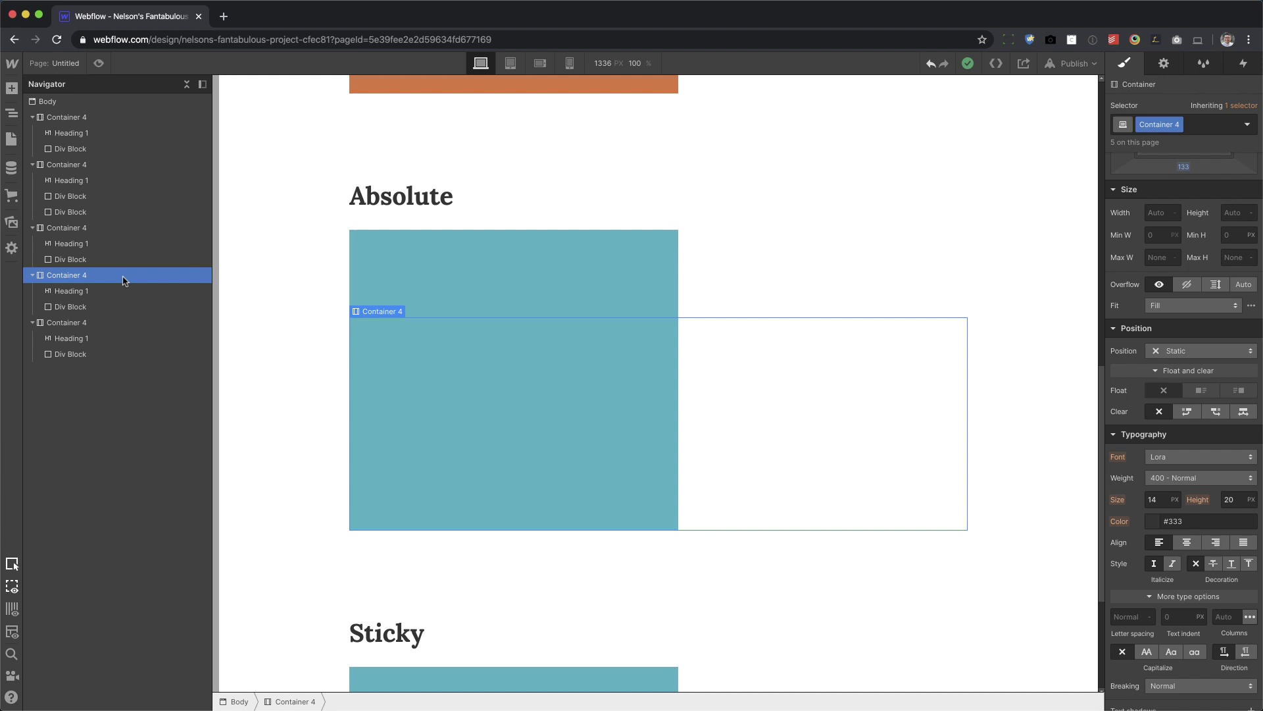
key("Delete")
key("Delete")
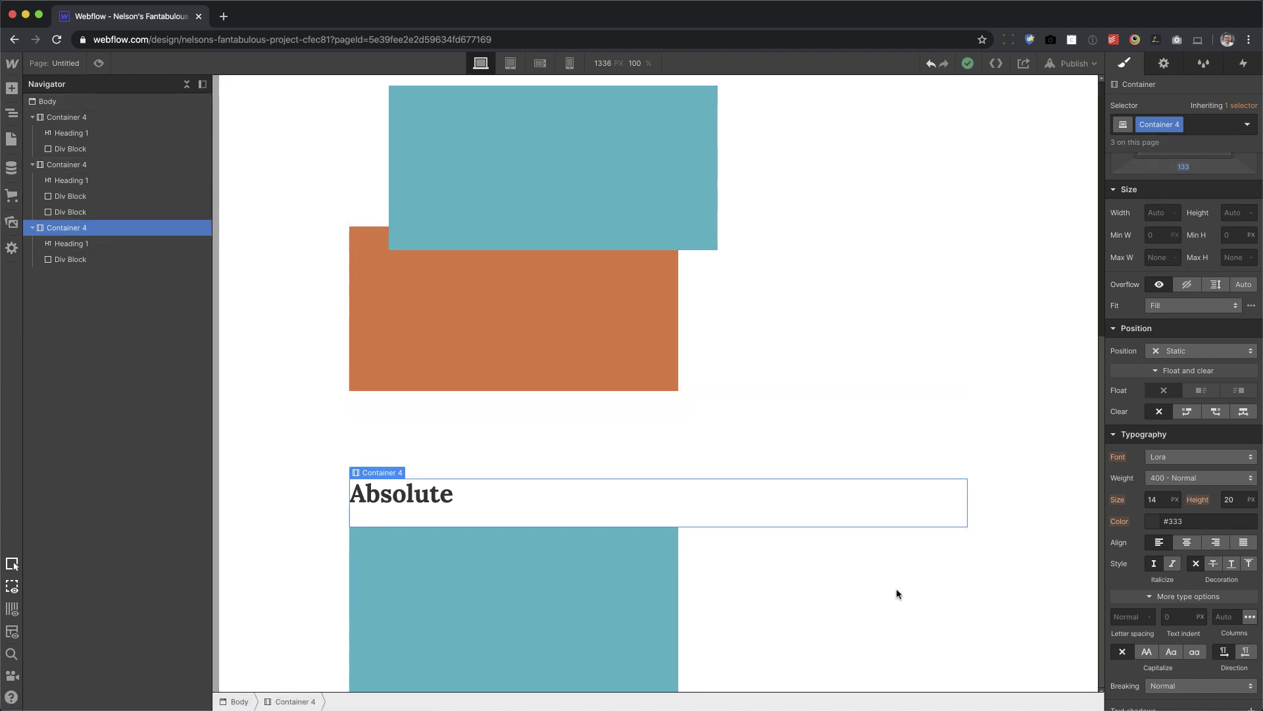
Step: Reset the Absolute section's teal block to static positioning, then delete it
left_click(505, 598)
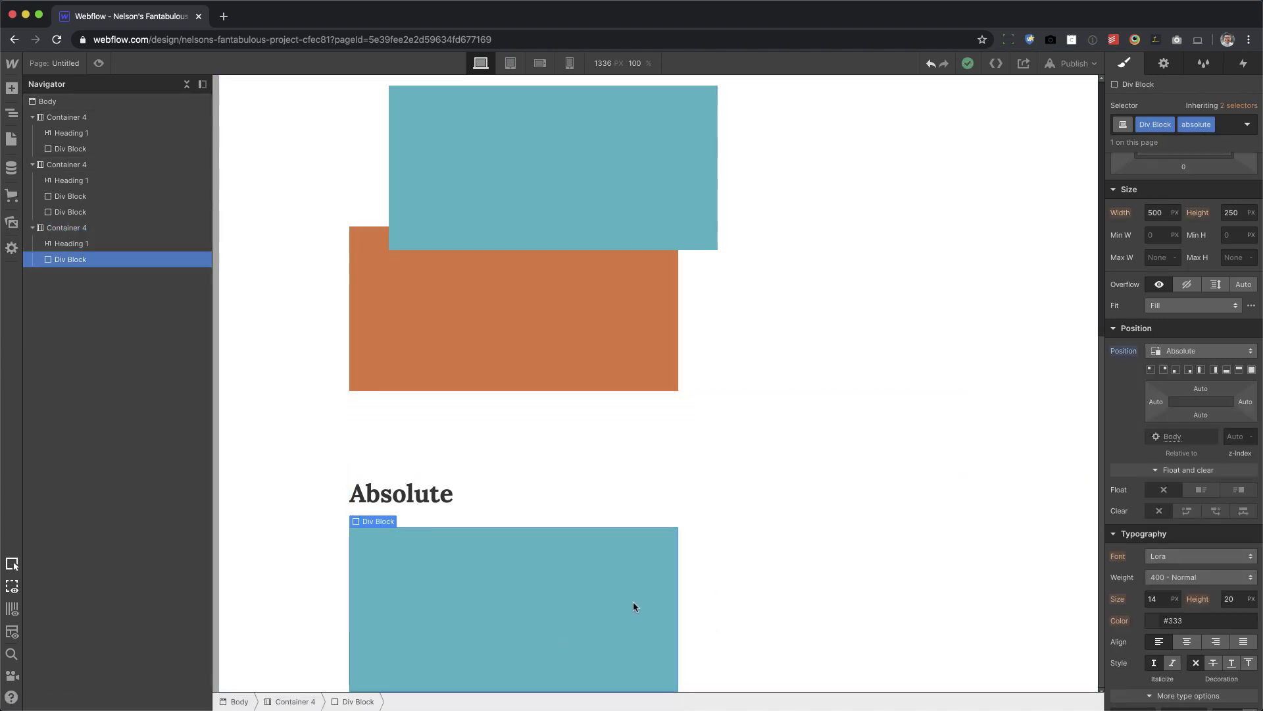
left_click(1124, 351, "alt")
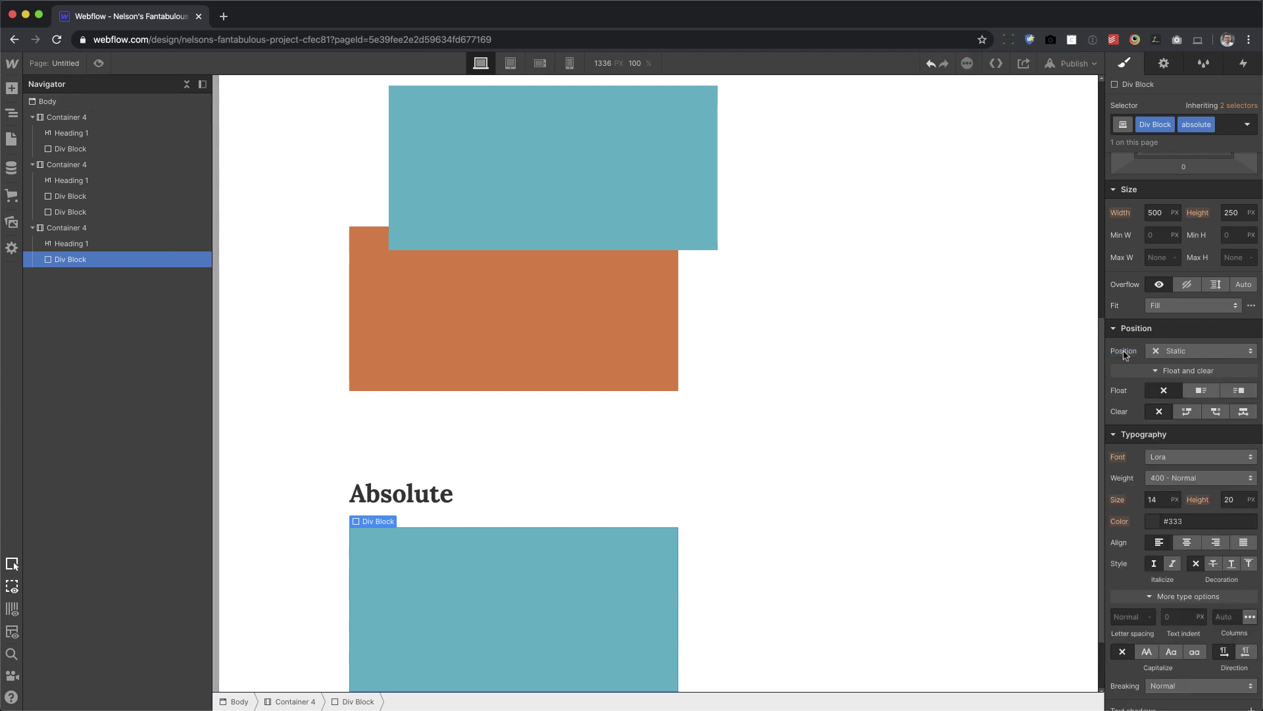
scroll(567, 591, "down", 2)
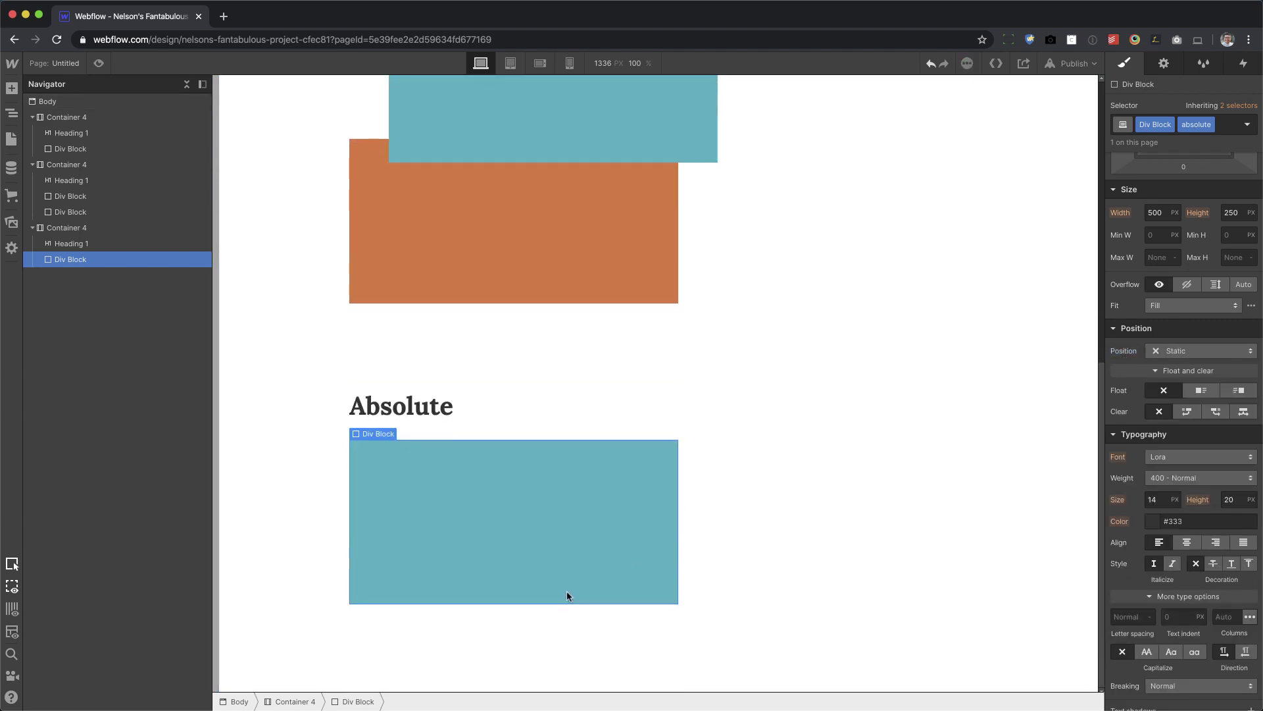
left_click(831, 546)
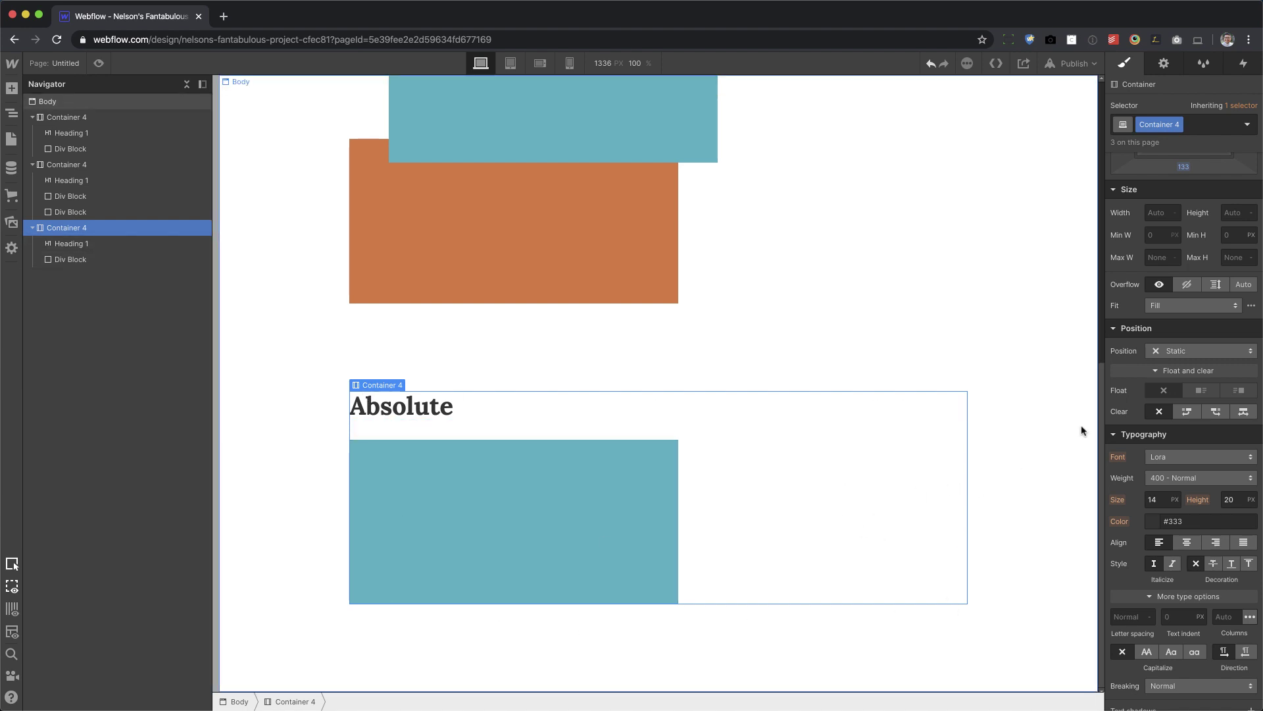
scroll(1171, 250, "up", 3)
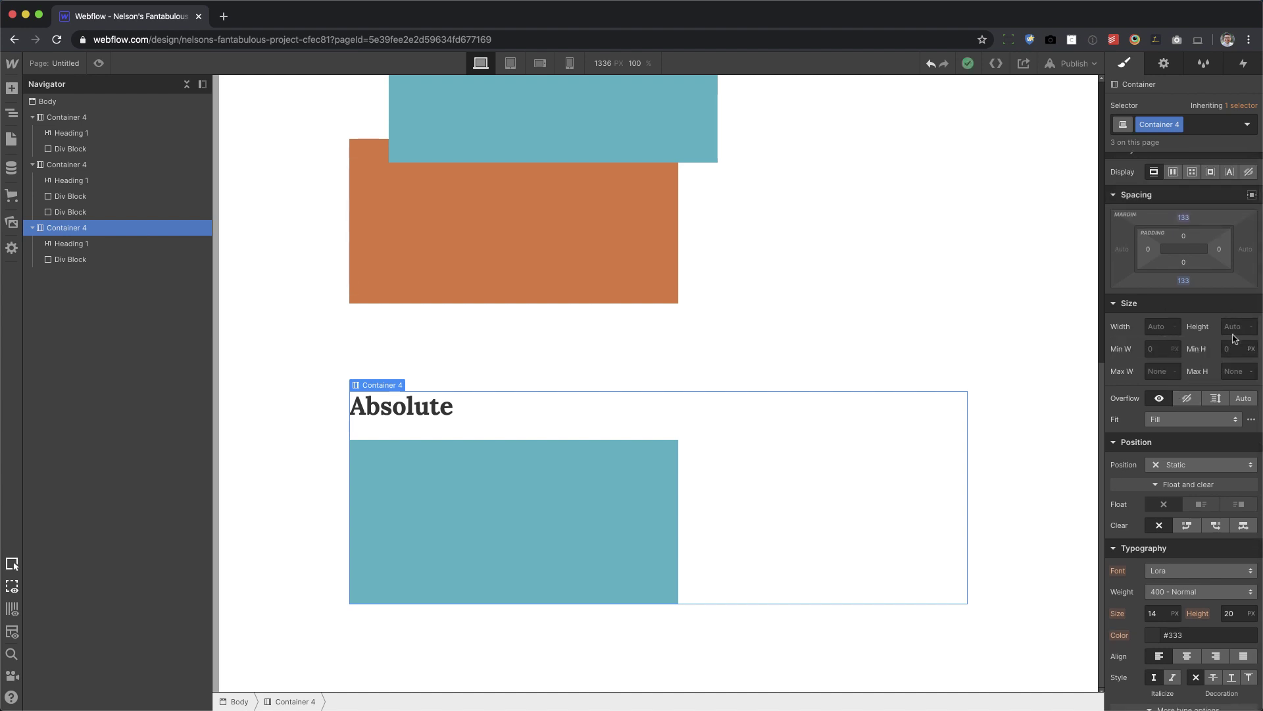
left_click(487, 511)
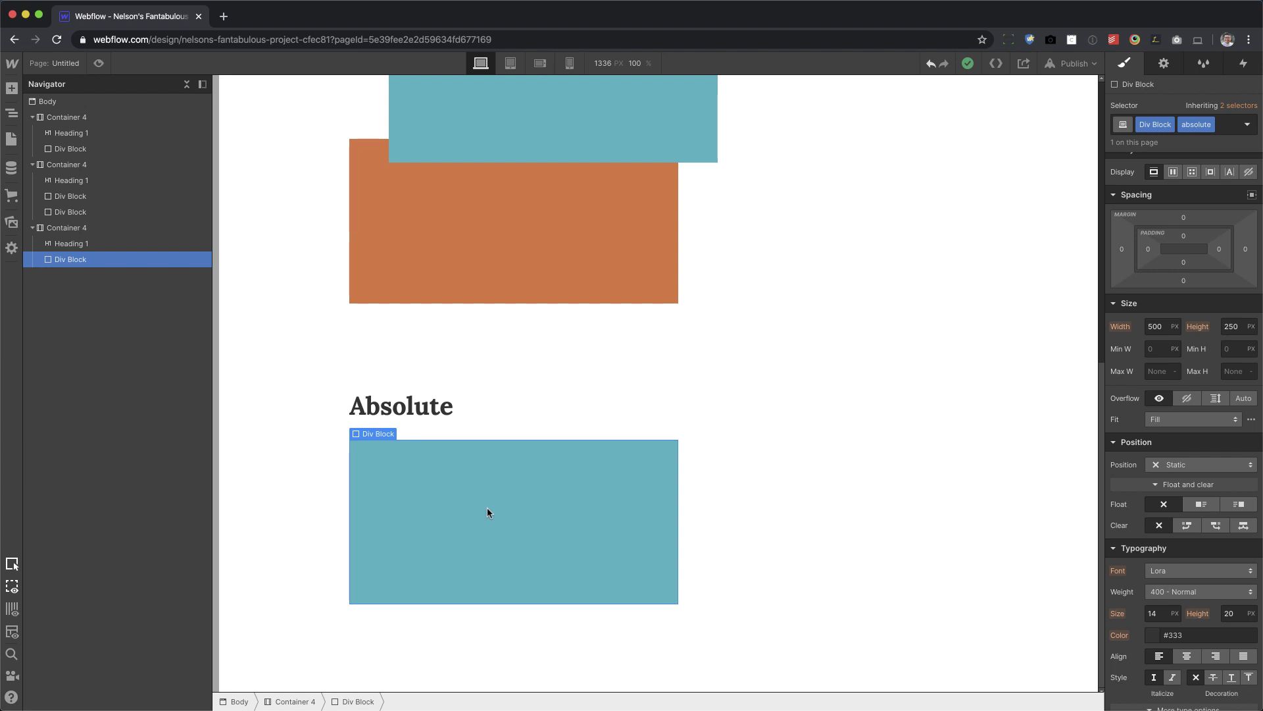
key("Delete")
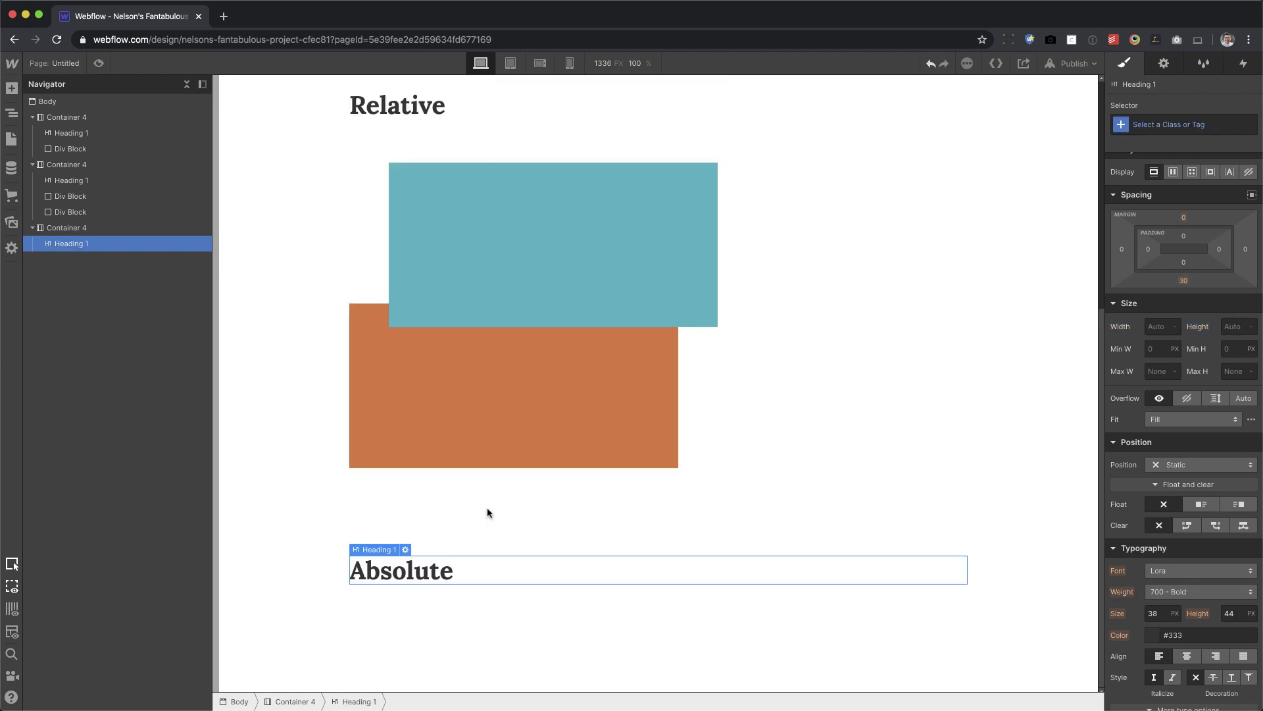
Step: Paste a copied teal block into the Absolute section's container and select it
left_click(83, 229)
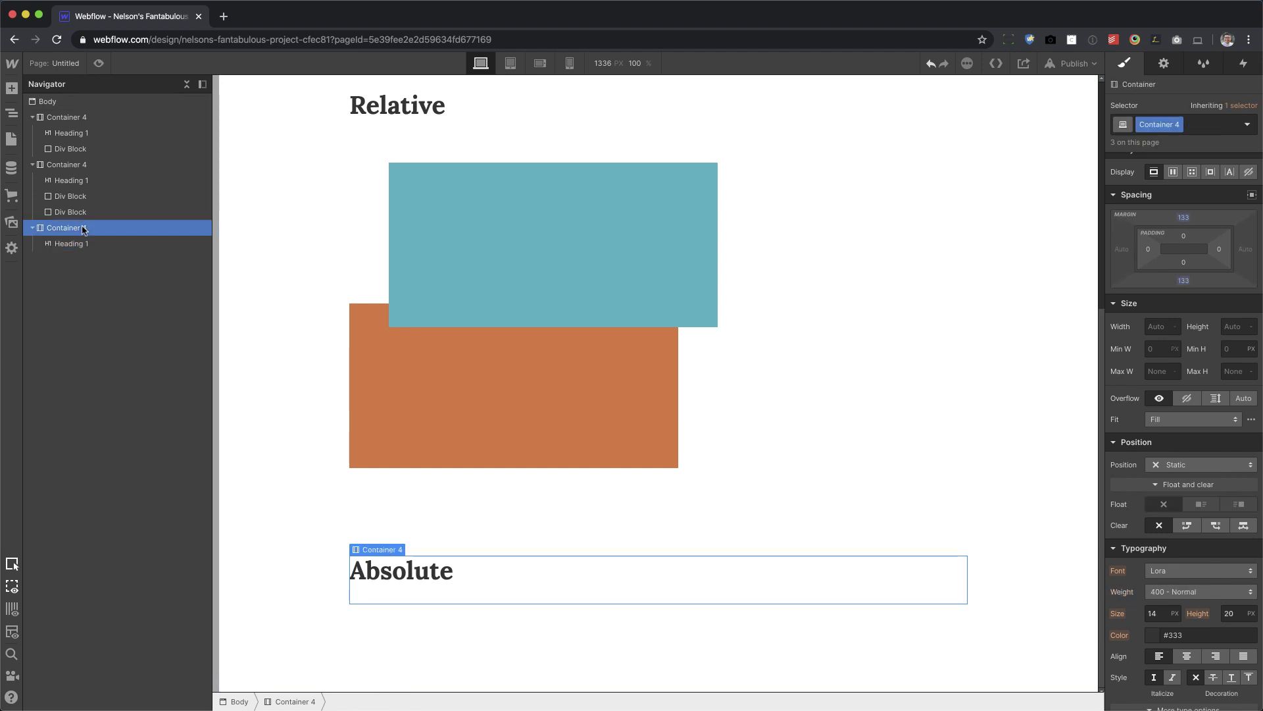
left_click(437, 577)
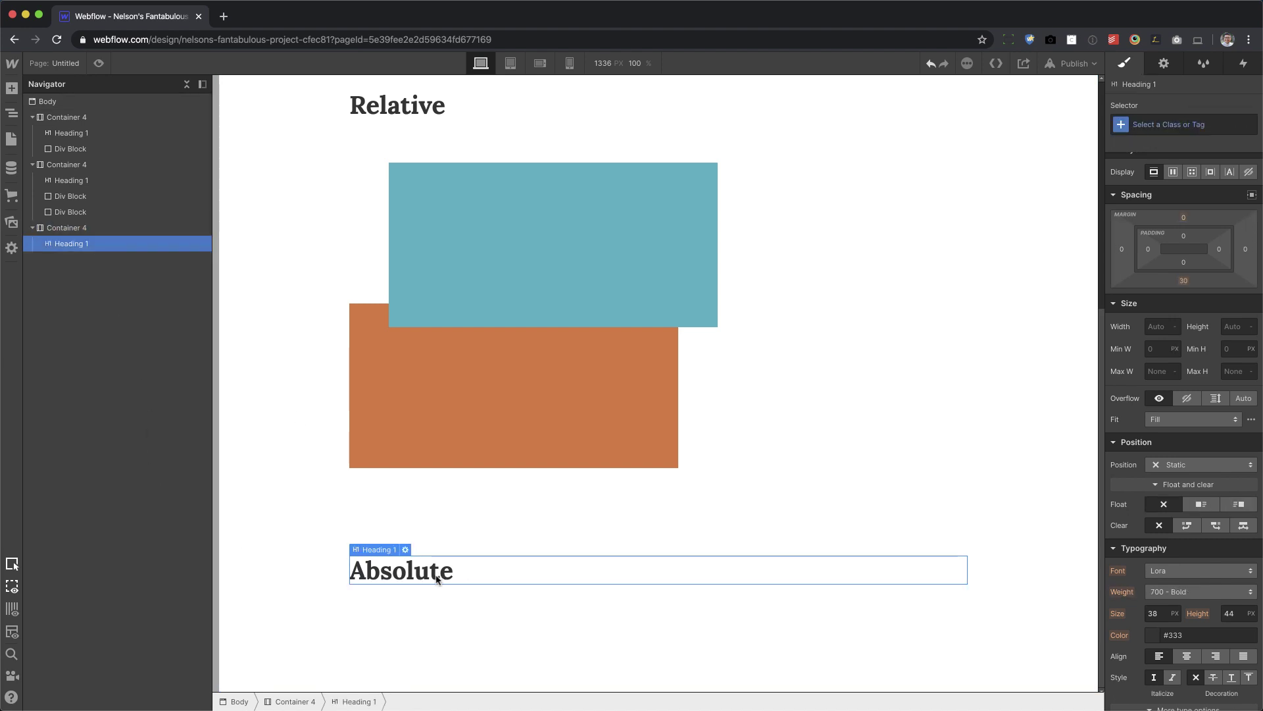
left_click(111, 233)
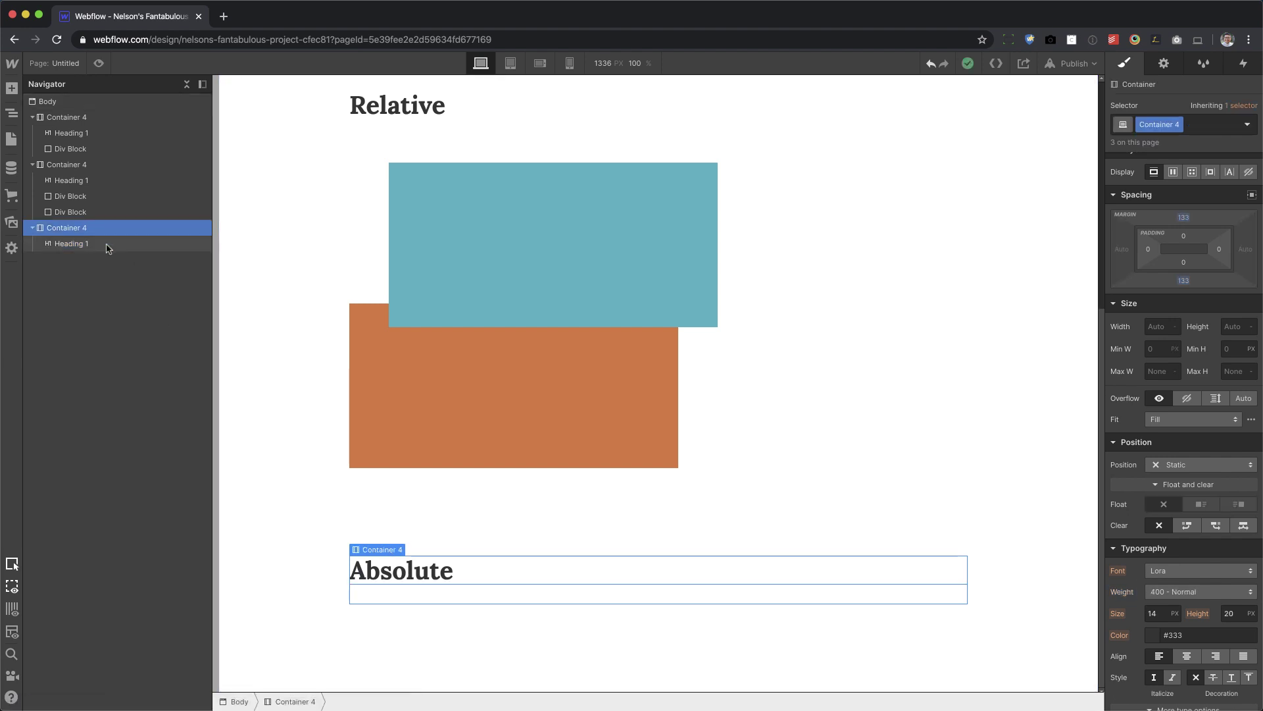
left_click(107, 246)
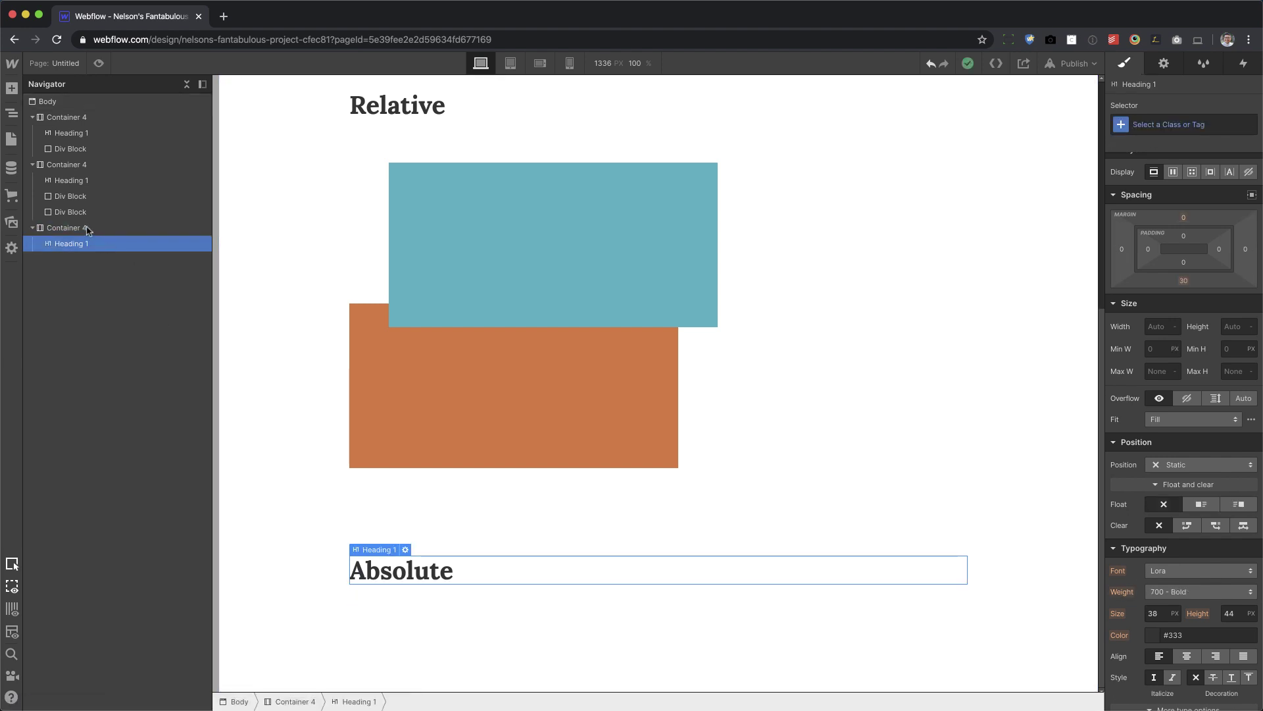
left_click(89, 230)
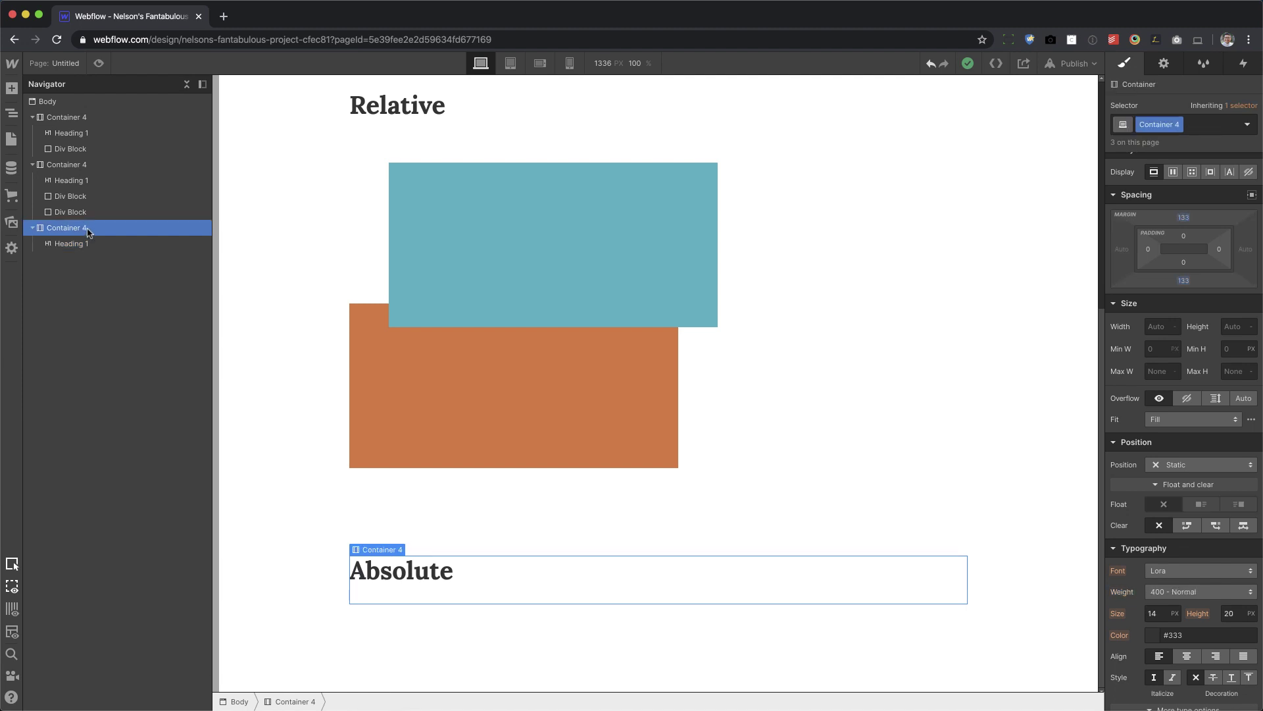
key("super+v")
left_click(71, 258)
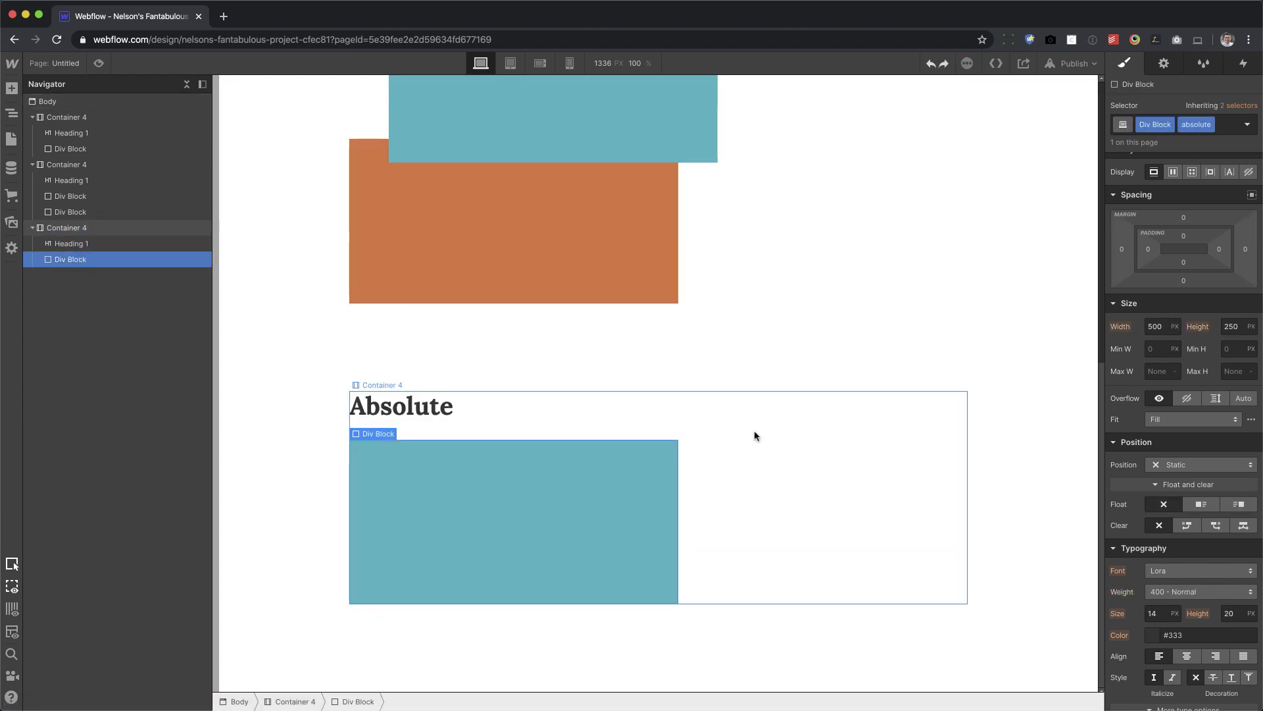
left_click(809, 457)
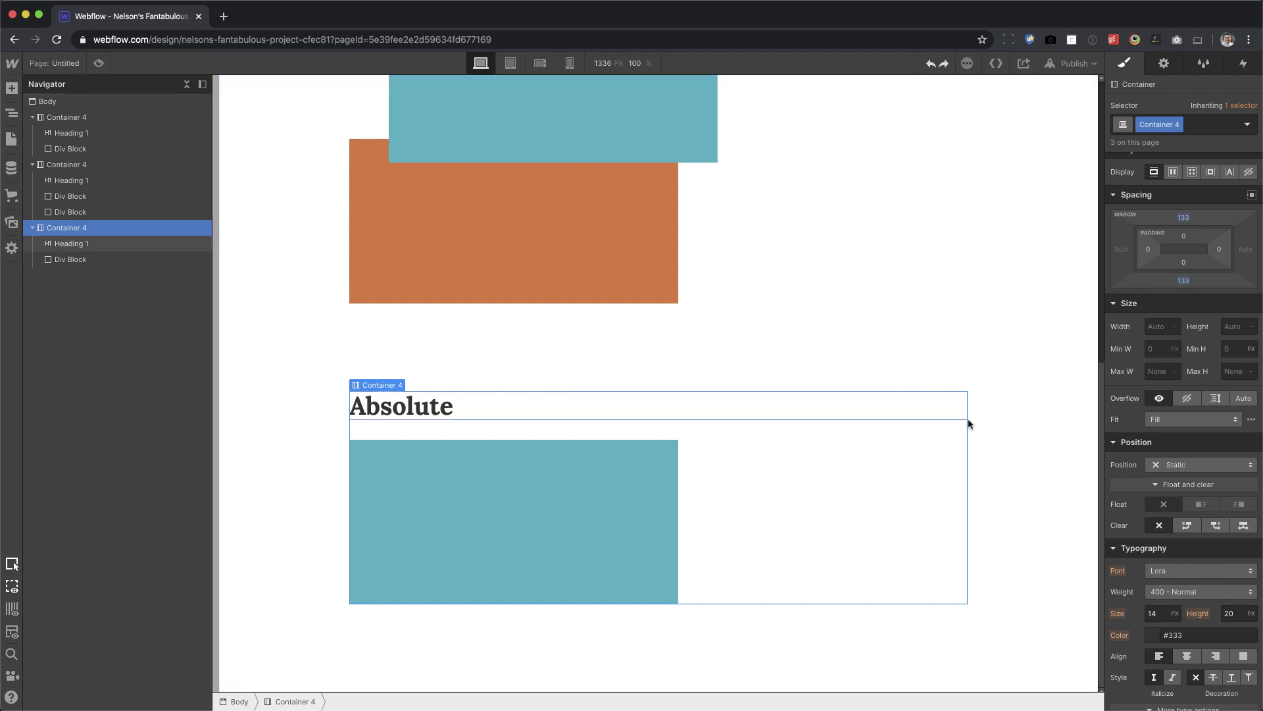
left_click(460, 504)
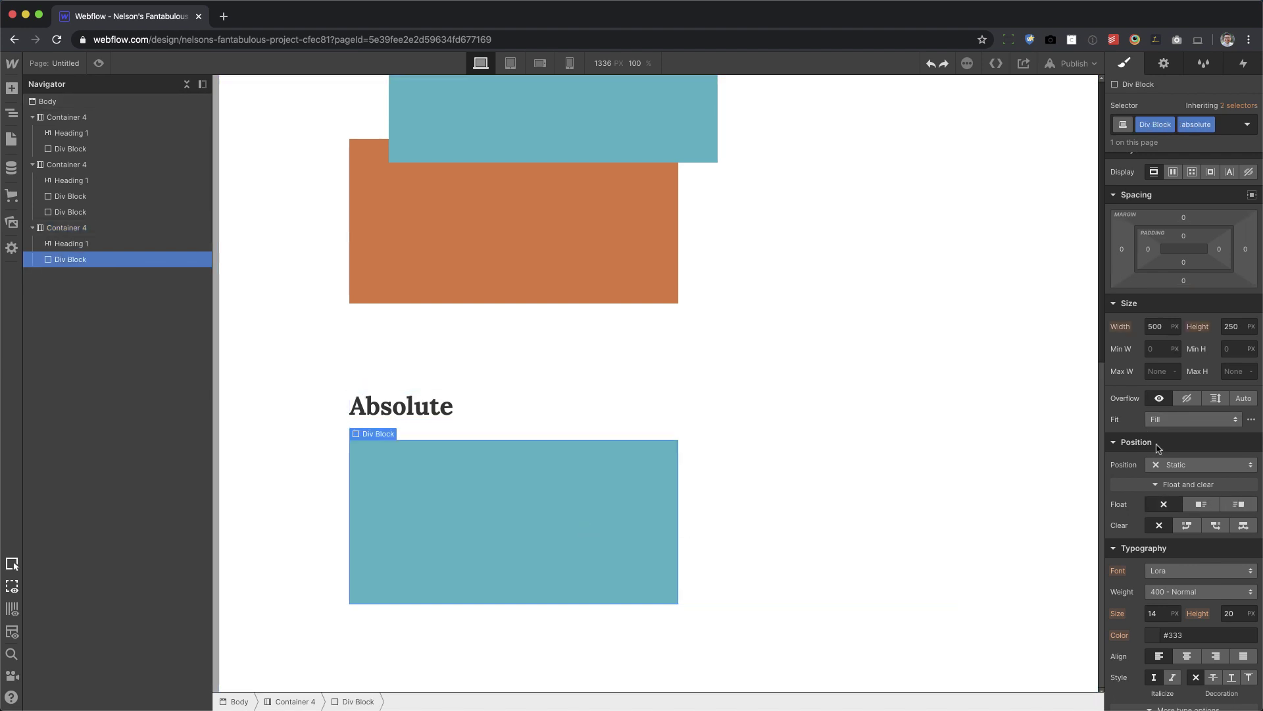
scroll(1149, 439, "down", 3)
left_click(1191, 274)
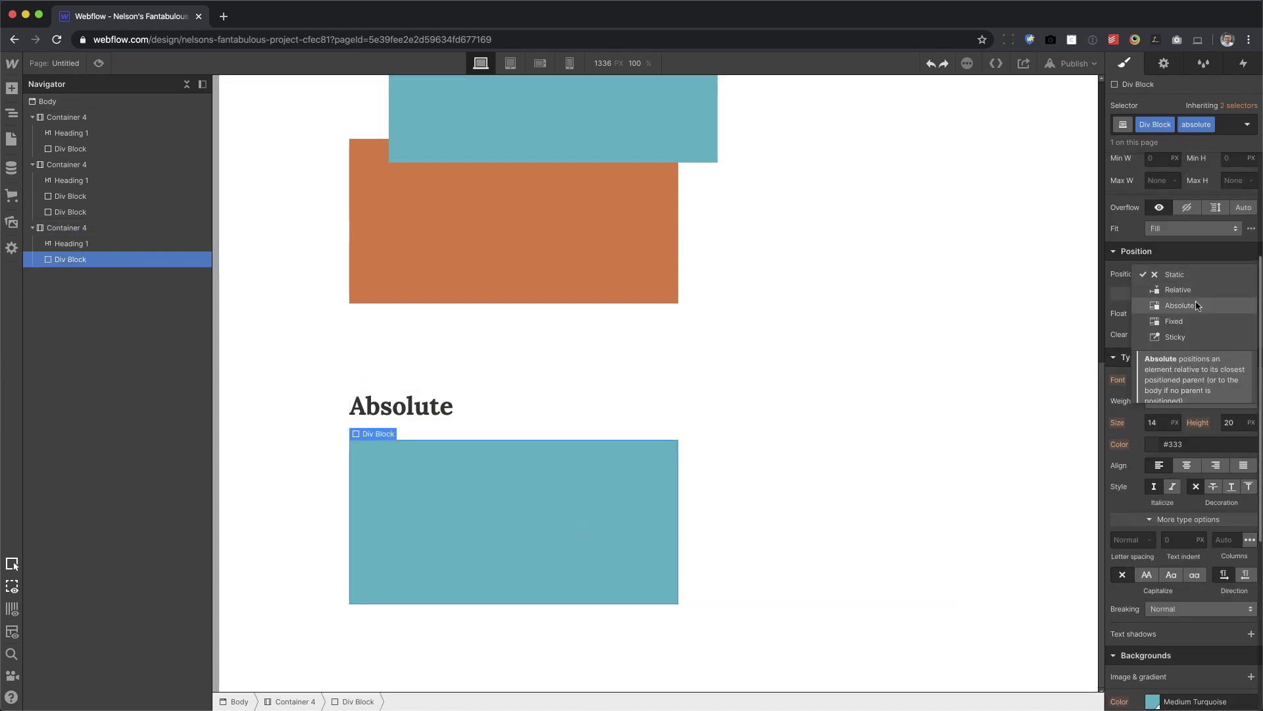
Step: Set the pasted teal block to Absolute and reselect it in the Navigator
left_click(1195, 305)
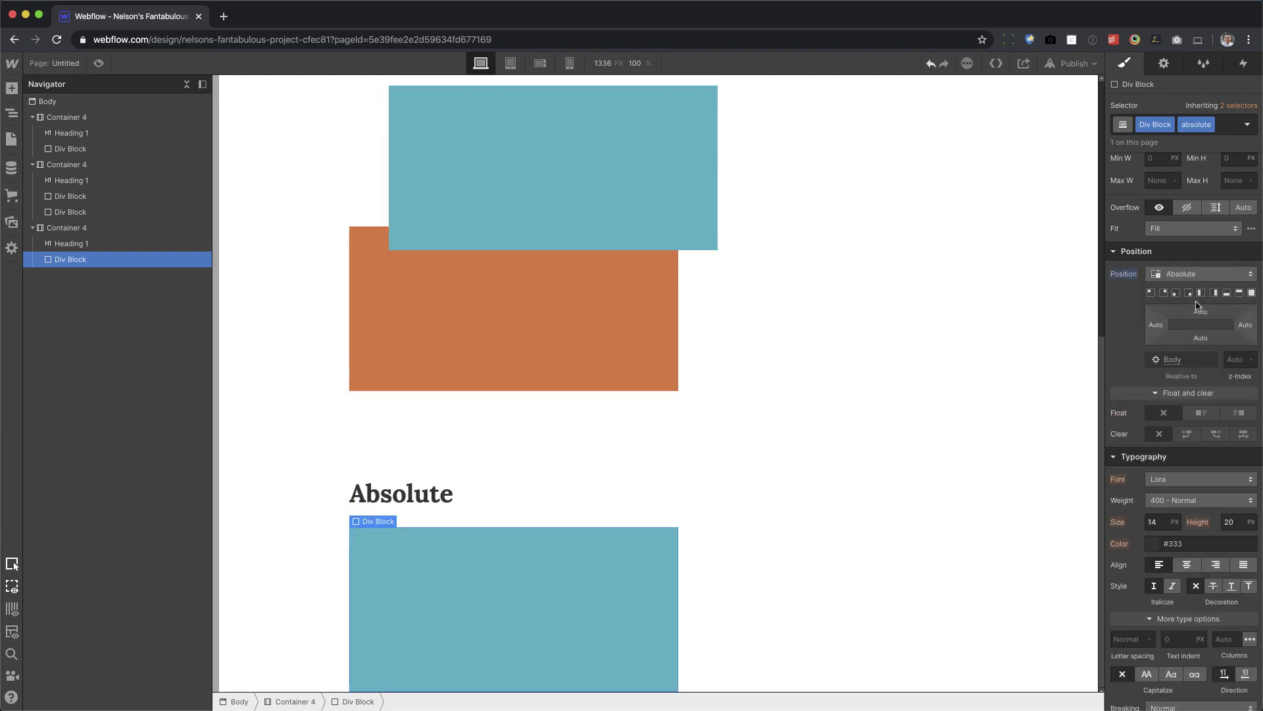
left_click(100, 229)
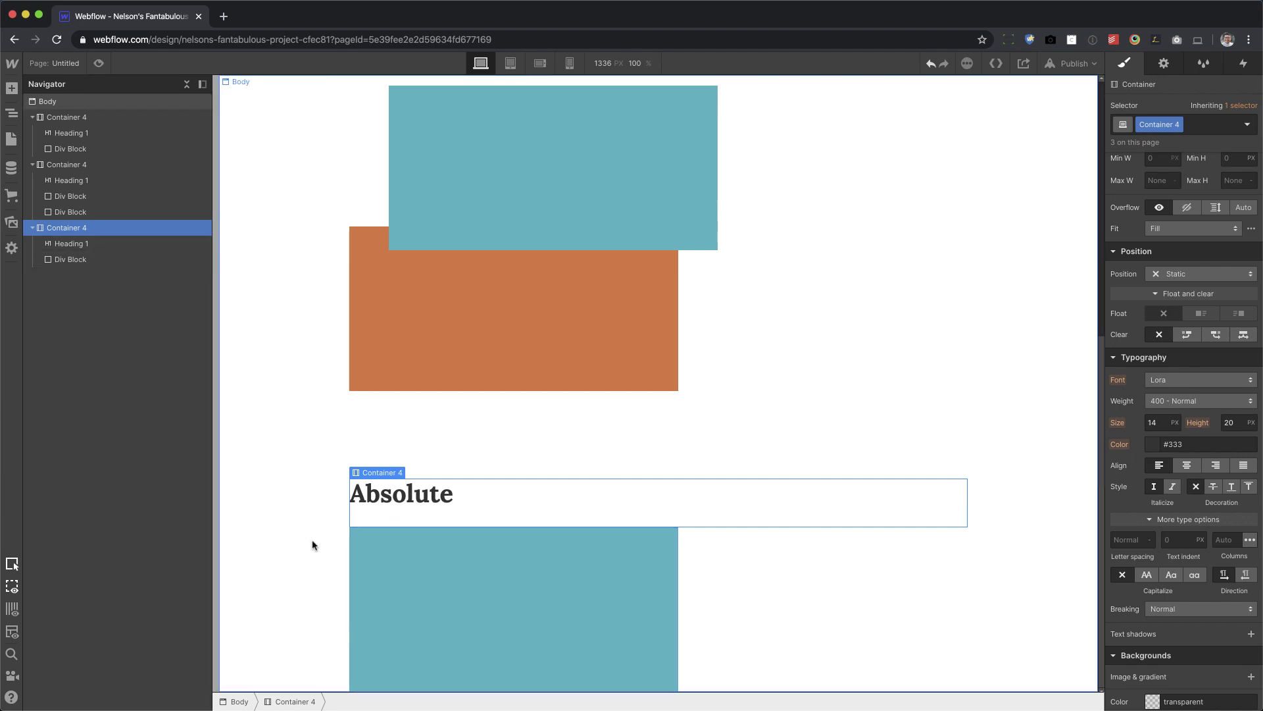
left_click(72, 261)
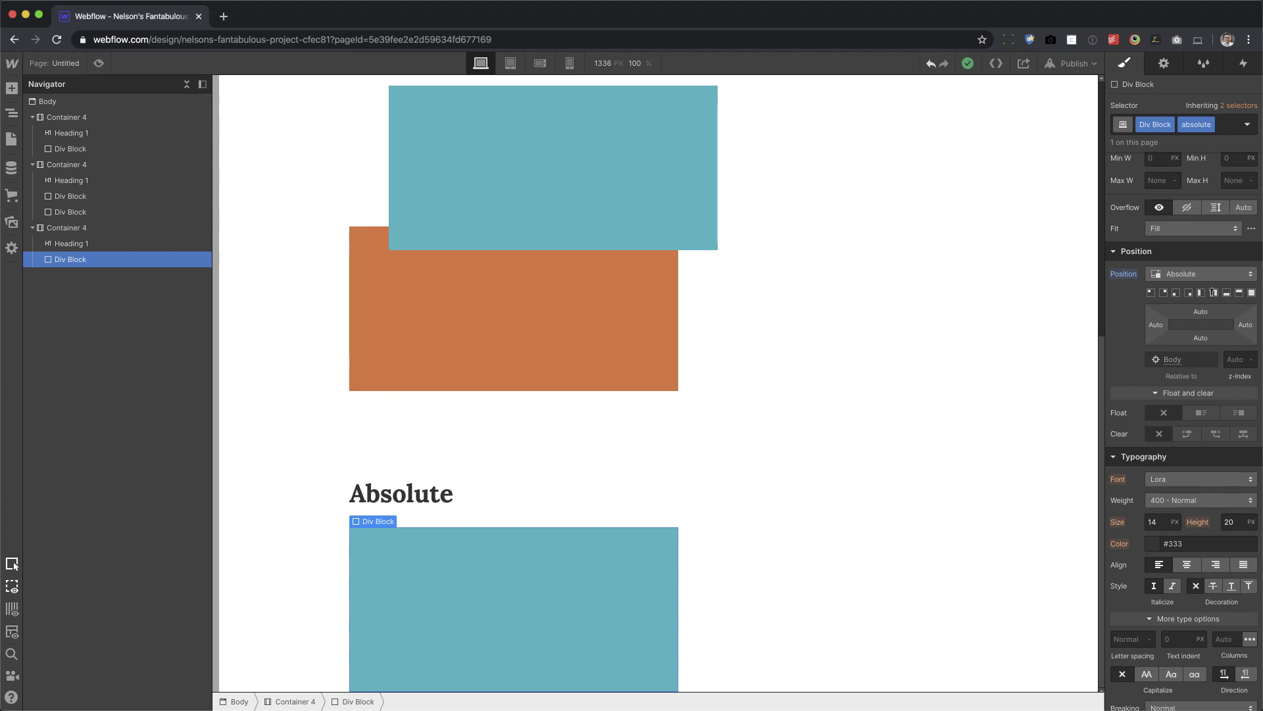
Step: Reset the block's top offset to 0, then apply the top-left preset for 0% top and left
mouse_move(1209, 315)
left_mouse_down()
mouse_move(1228, 264)
mouse_move(1212, 350)
mouse_move(1204, 312)
left_mouse_up()
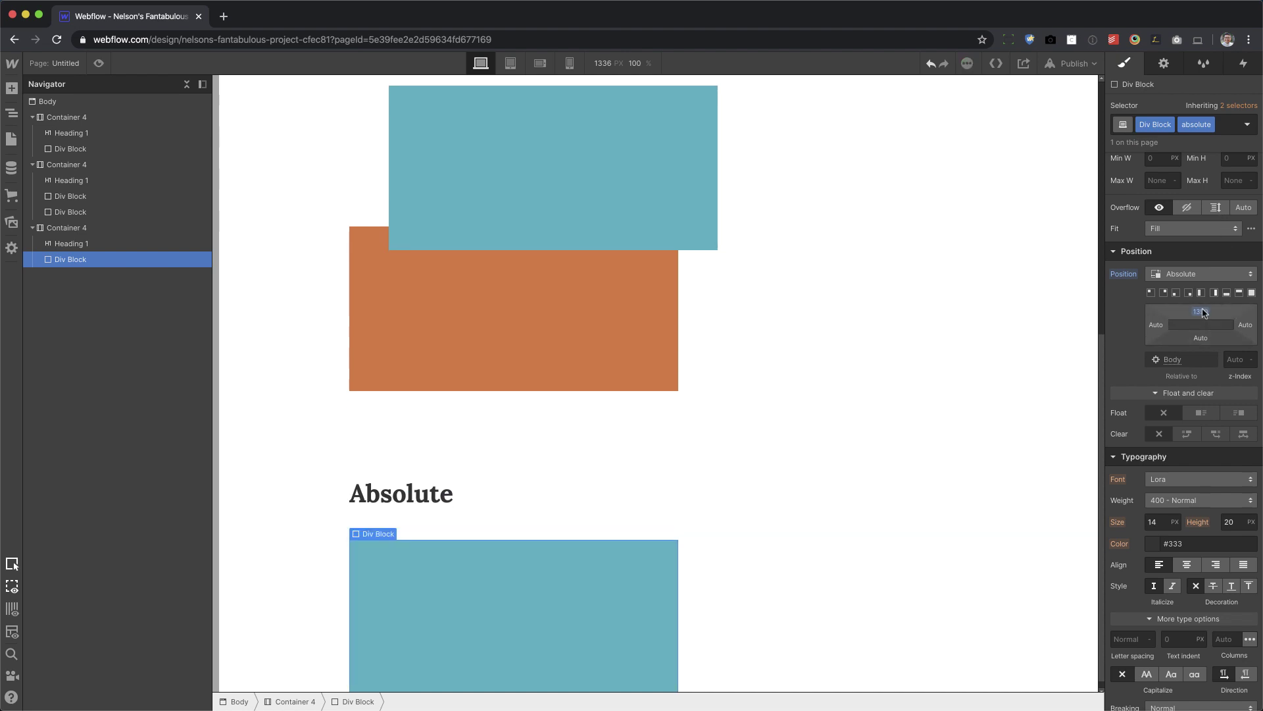
left_click(1201, 313)
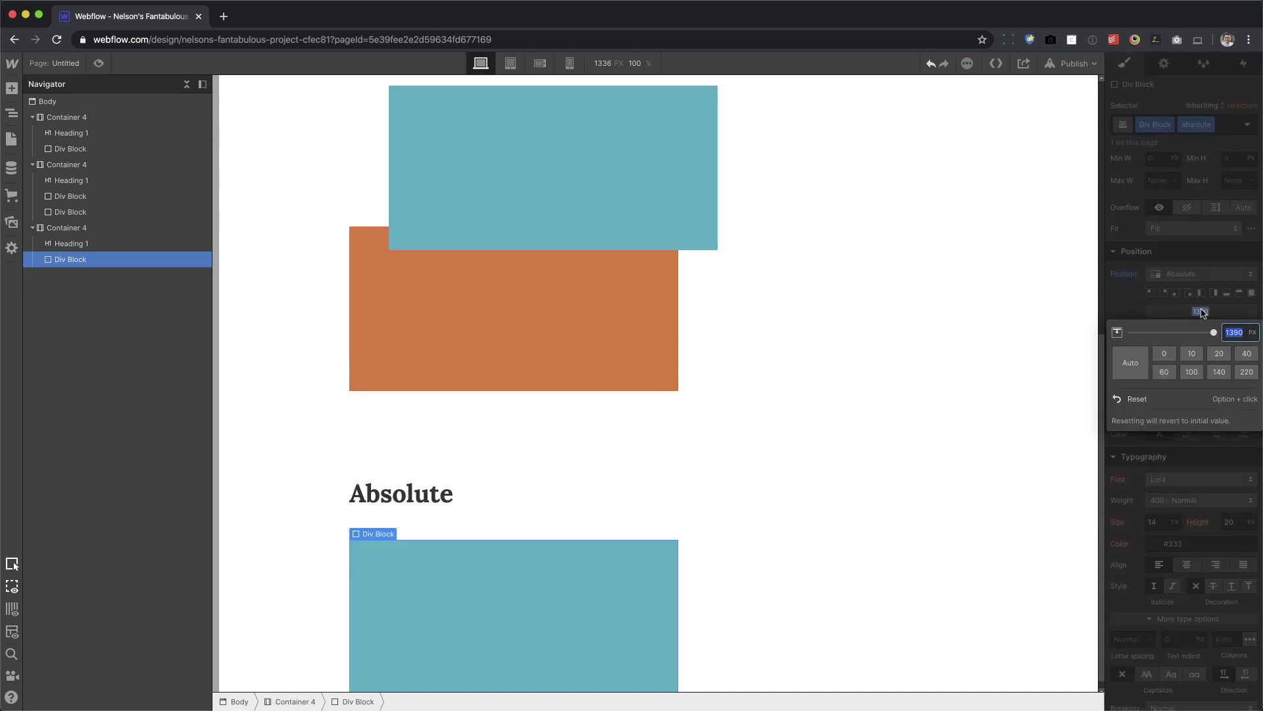
left_click(1166, 354)
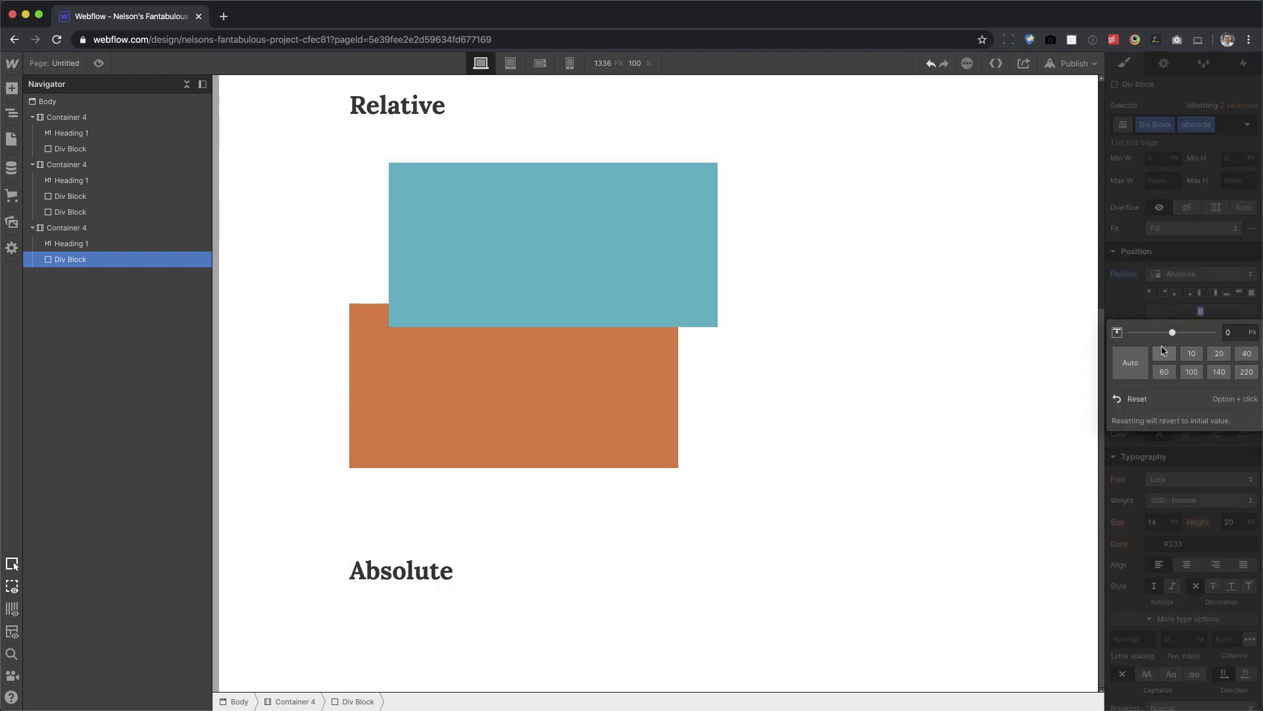
left_click(1150, 292)
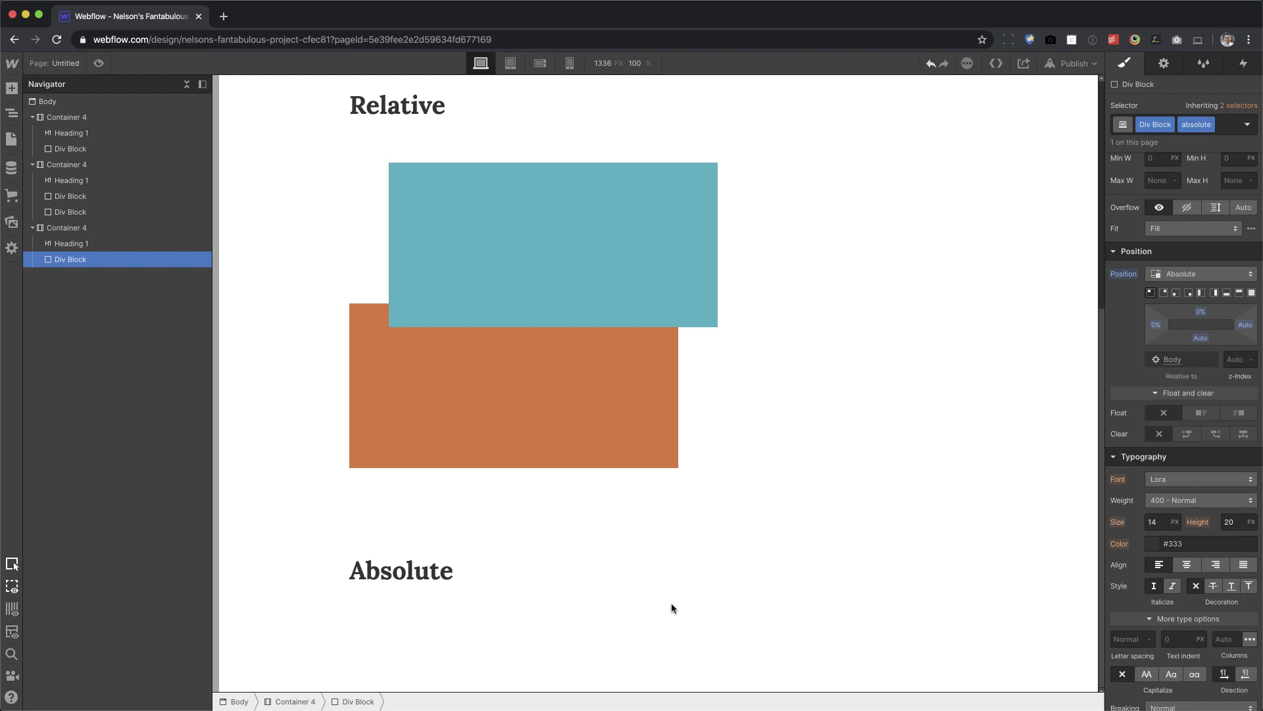
scroll(671, 607, "up", 6)
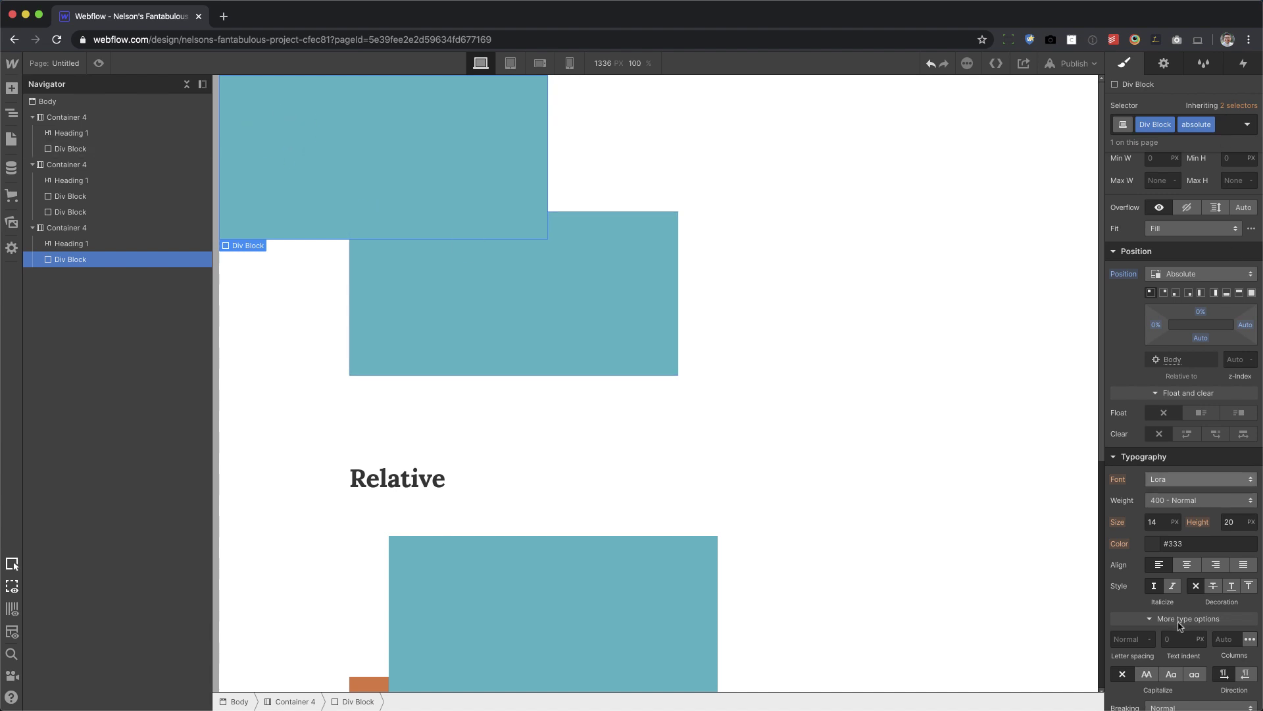
scroll(1181, 592, "down", 5)
Step: Colour the absolute block Pale Violet Red, then check whether the page Body can be positioned
left_click(1151, 548)
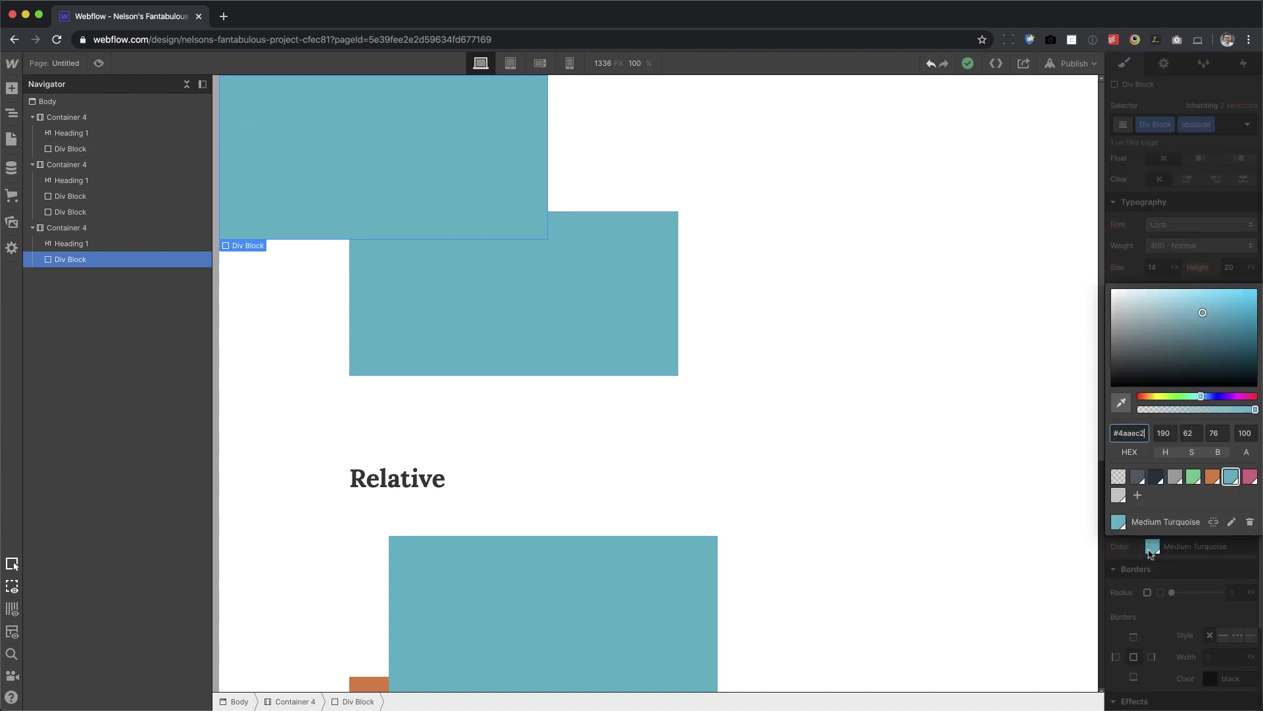
left_click(1250, 477)
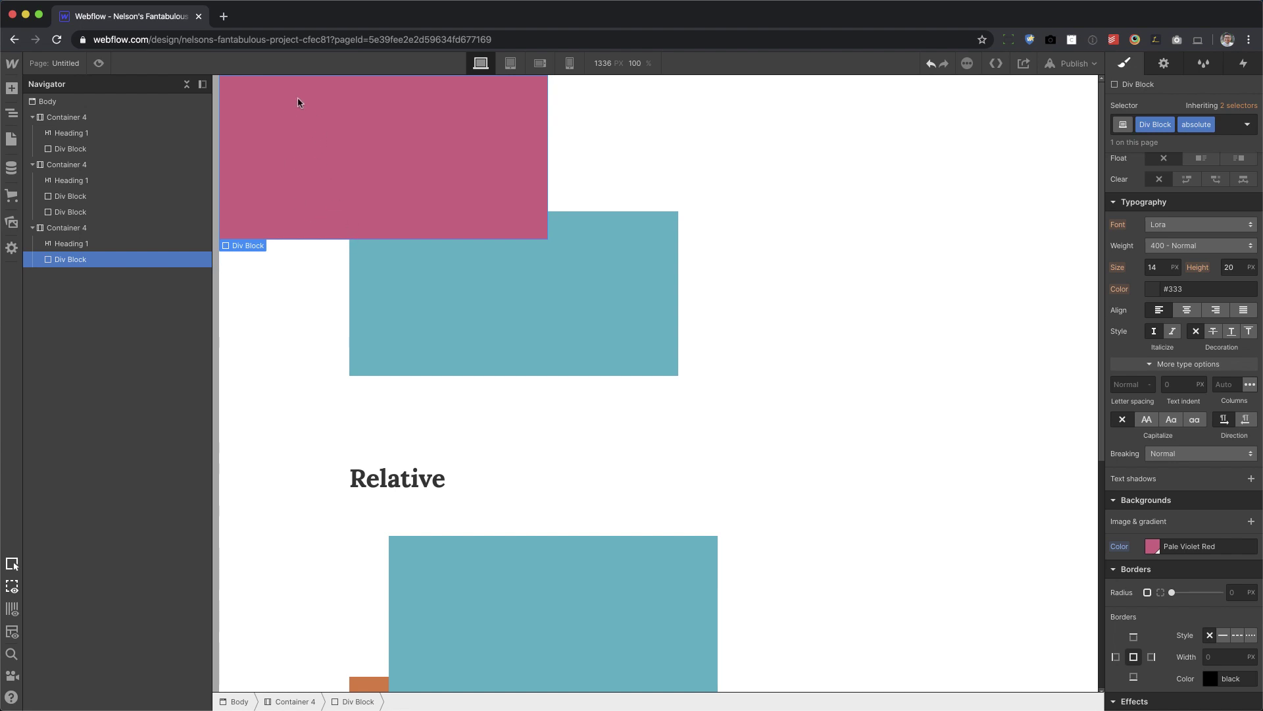
left_click(118, 234)
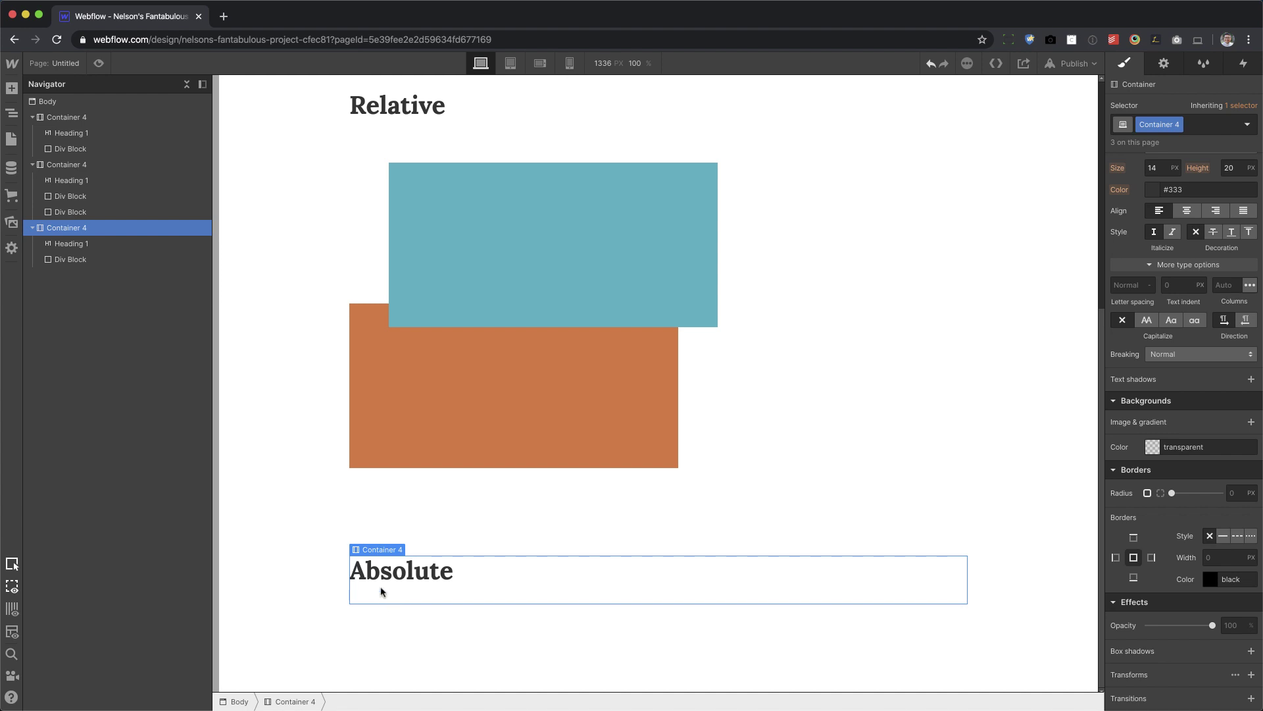
left_click(112, 262)
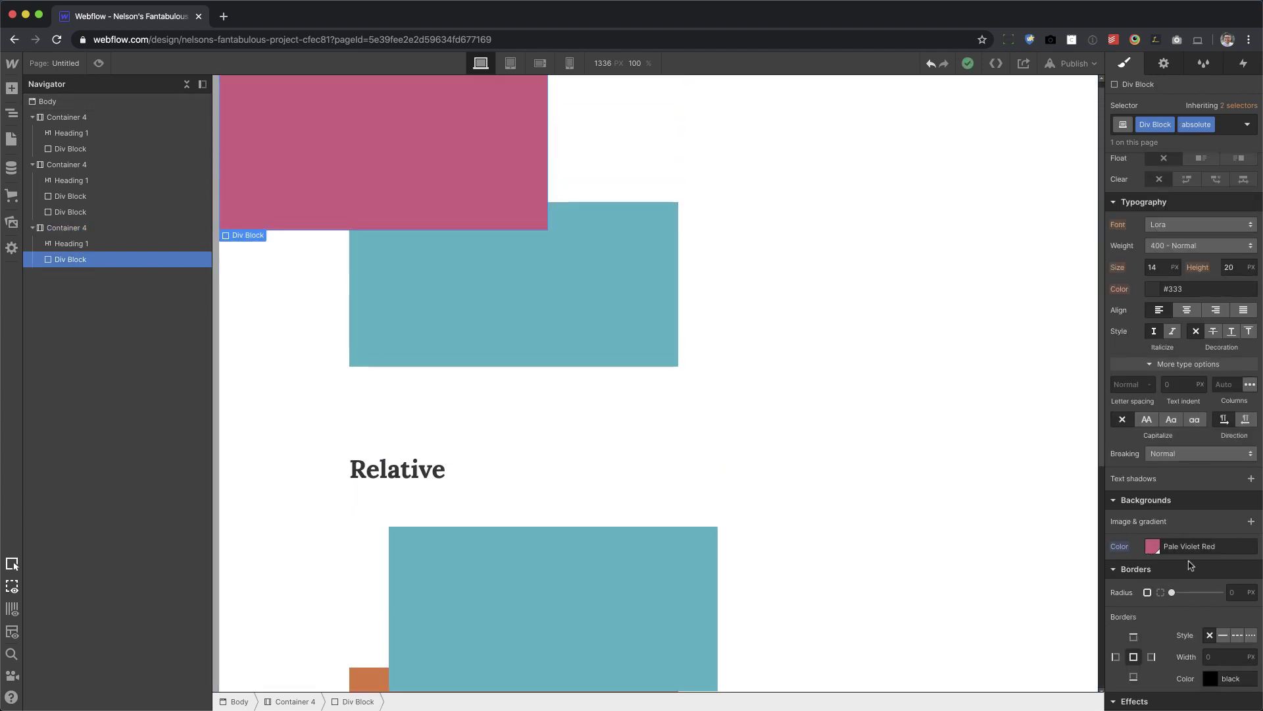
scroll(1187, 565, "up", 5)
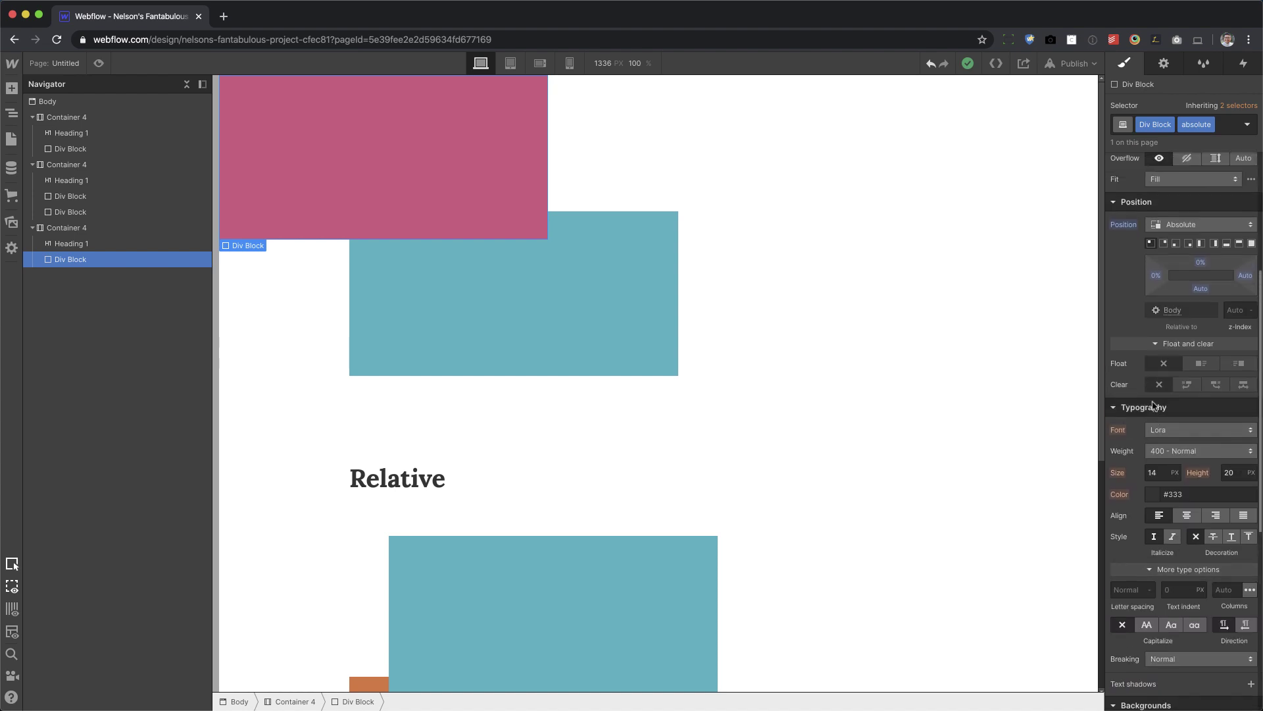
scroll(1153, 406, "up", 1)
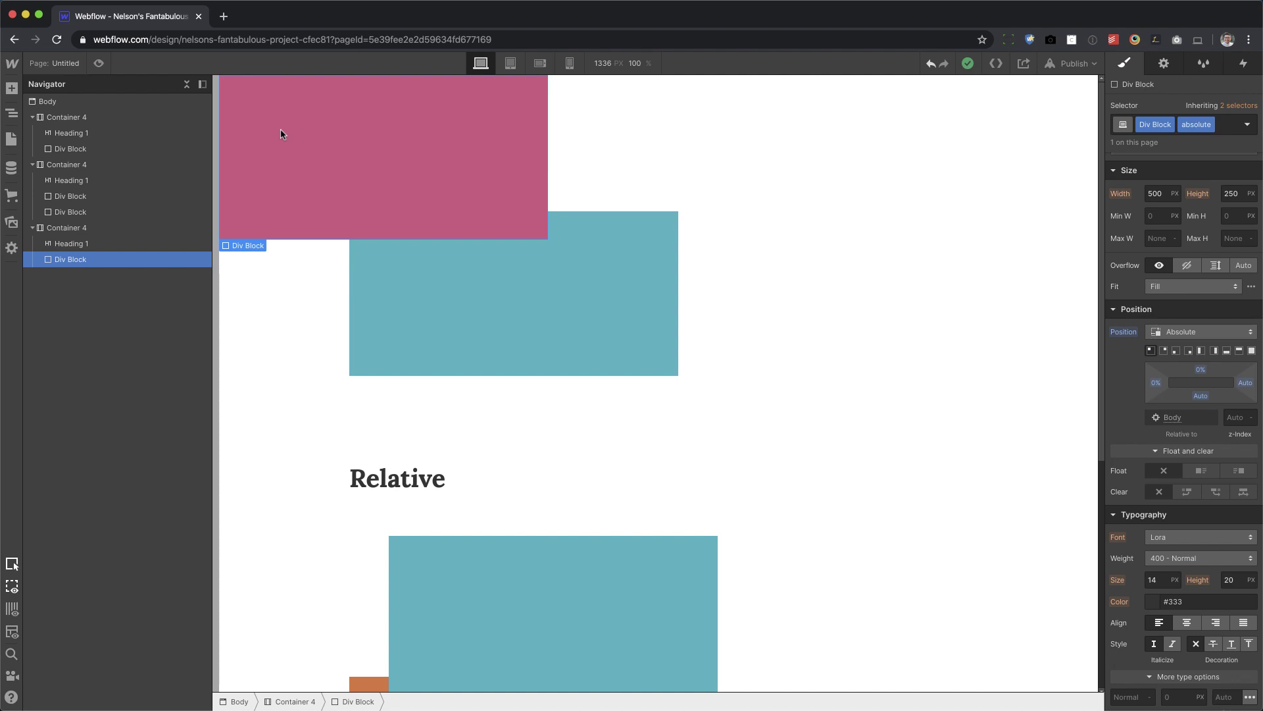
left_click(72, 105)
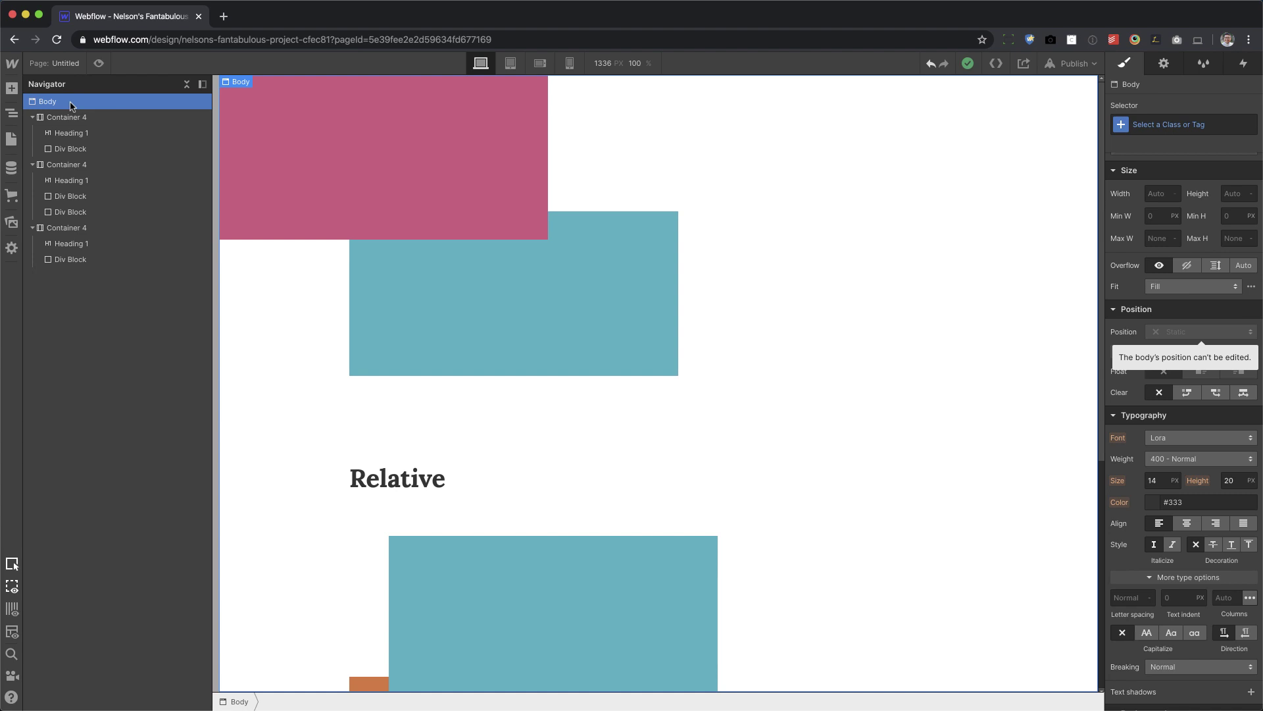
left_click(276, 136)
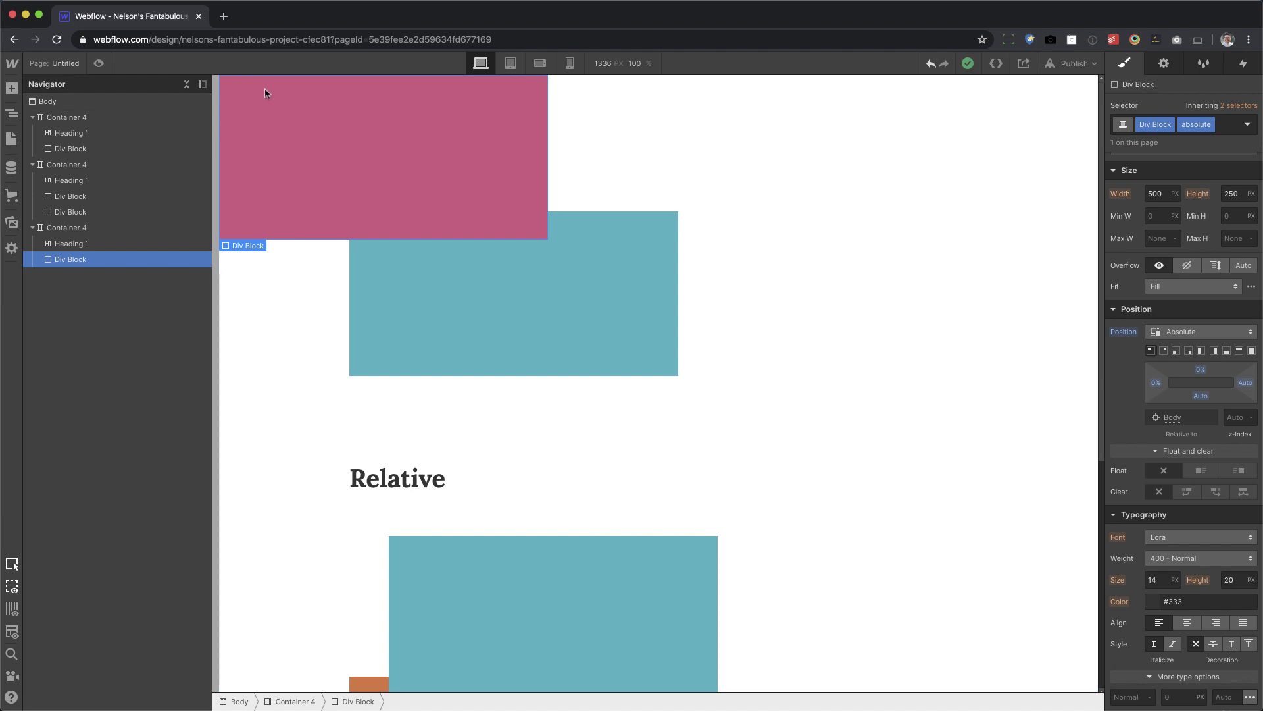
Step: Add the 'relative' combo class to the Absolute section's container and set its Position to Relative
left_click(95, 230)
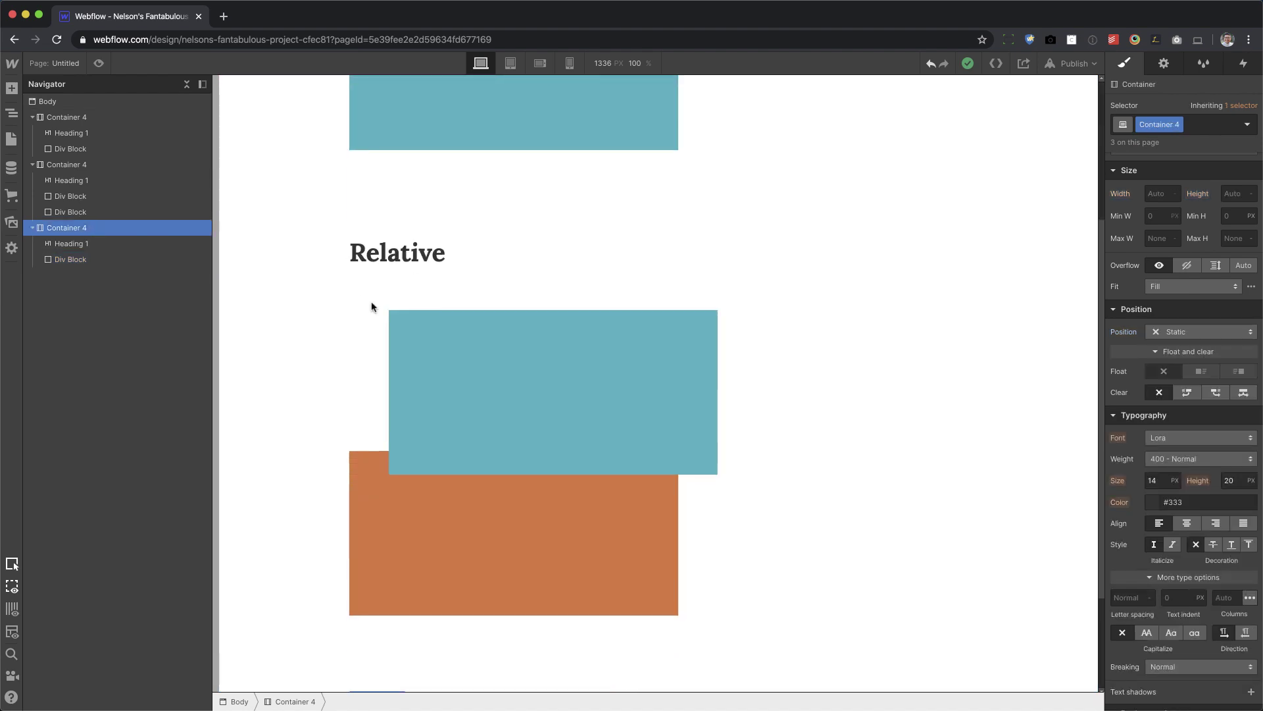
left_click(1211, 125)
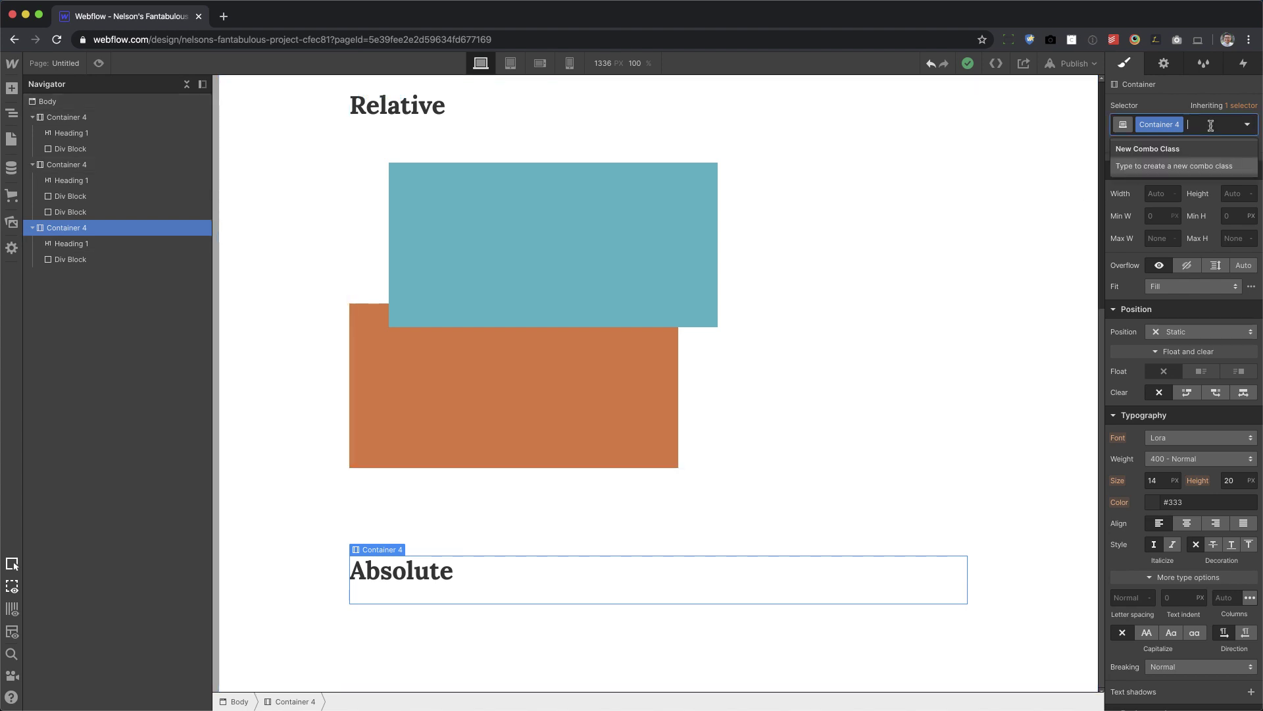
type("rele")
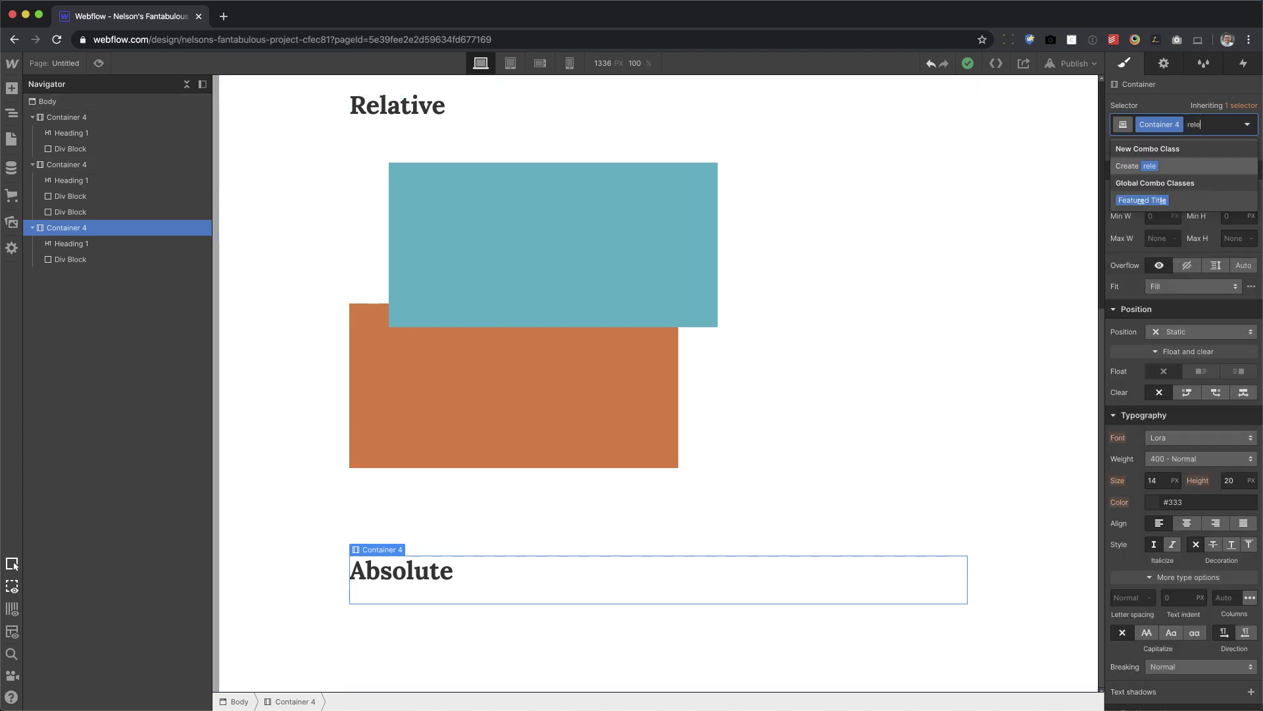
type("vant")
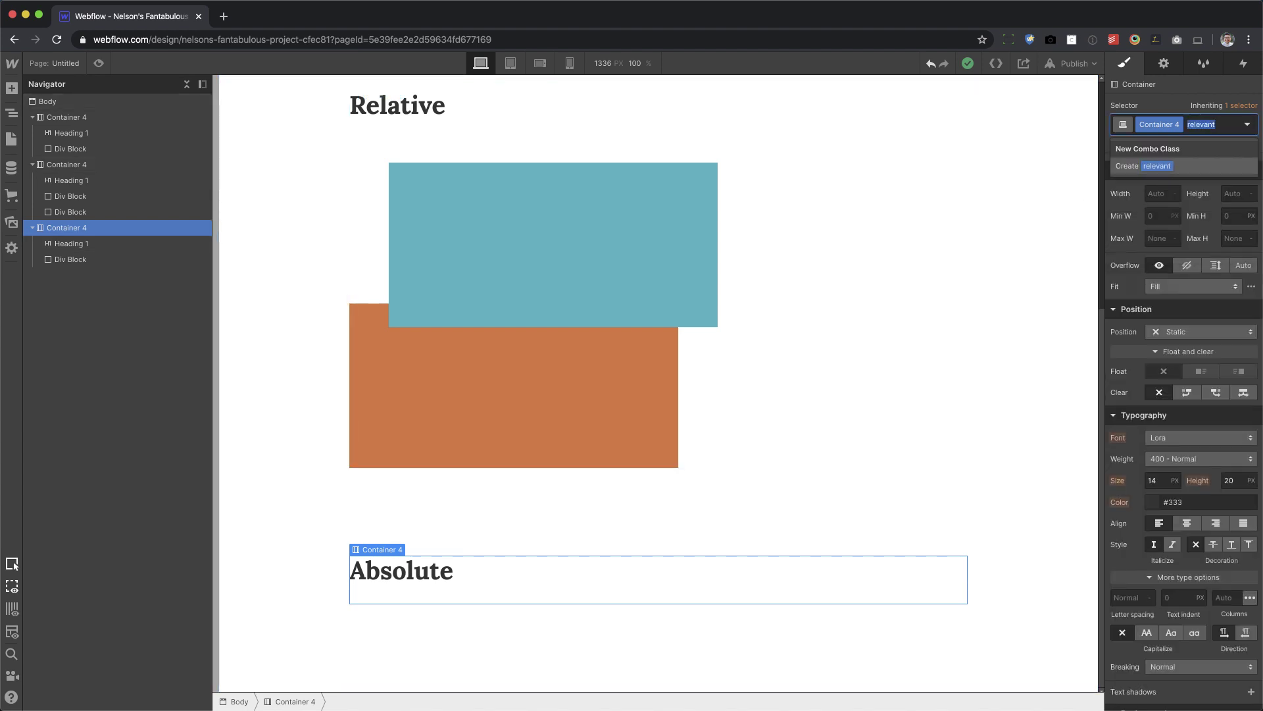
type("relative")
key("Return")
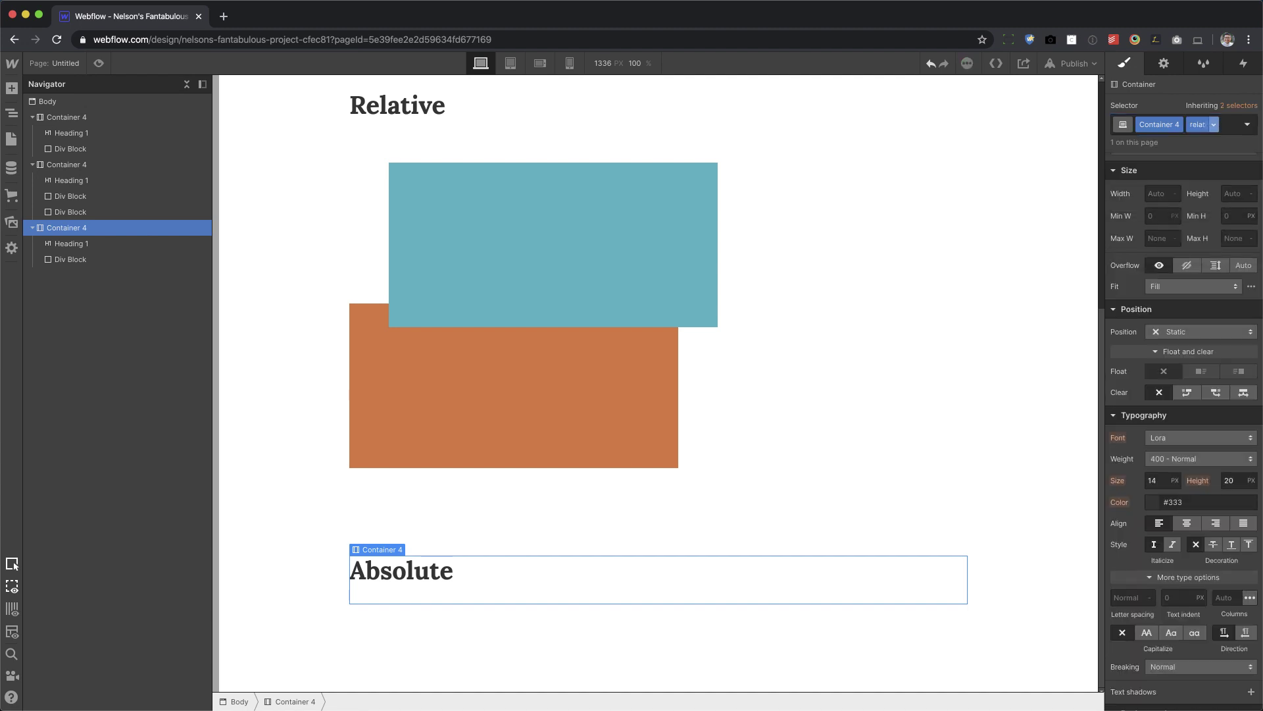
left_click(1198, 334)
left_click(1187, 353)
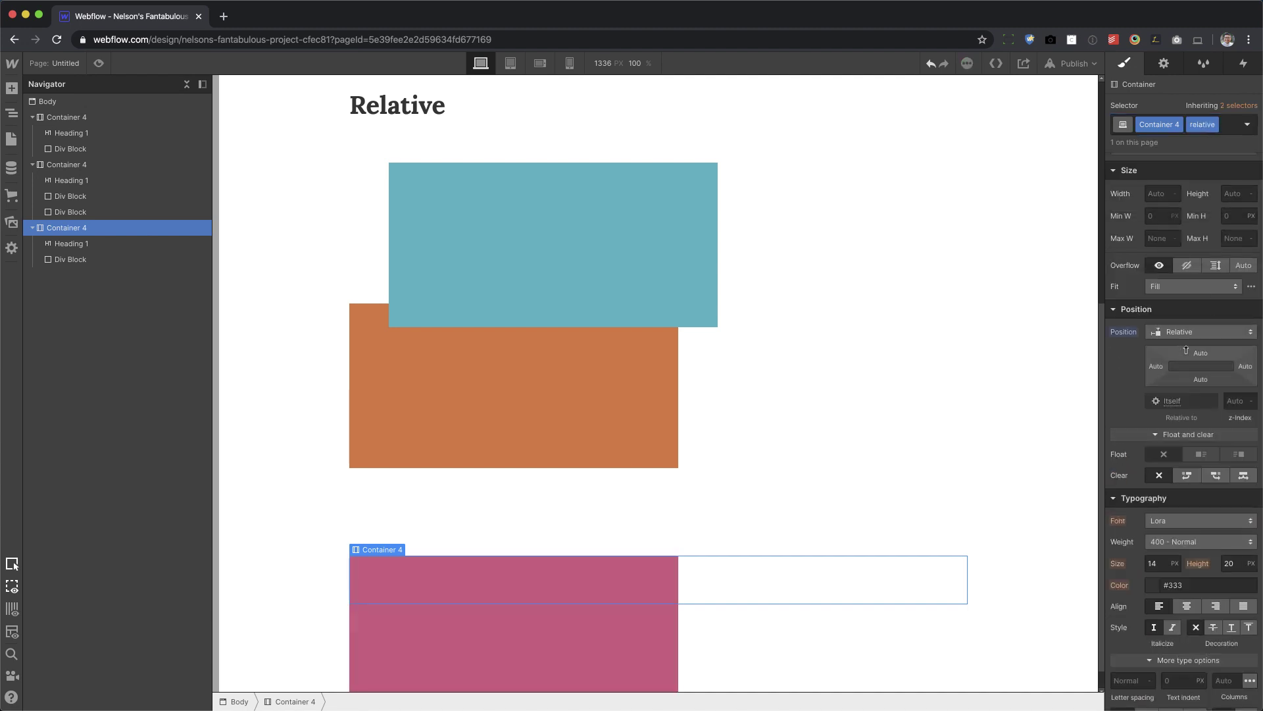
scroll(699, 493, "down", 1)
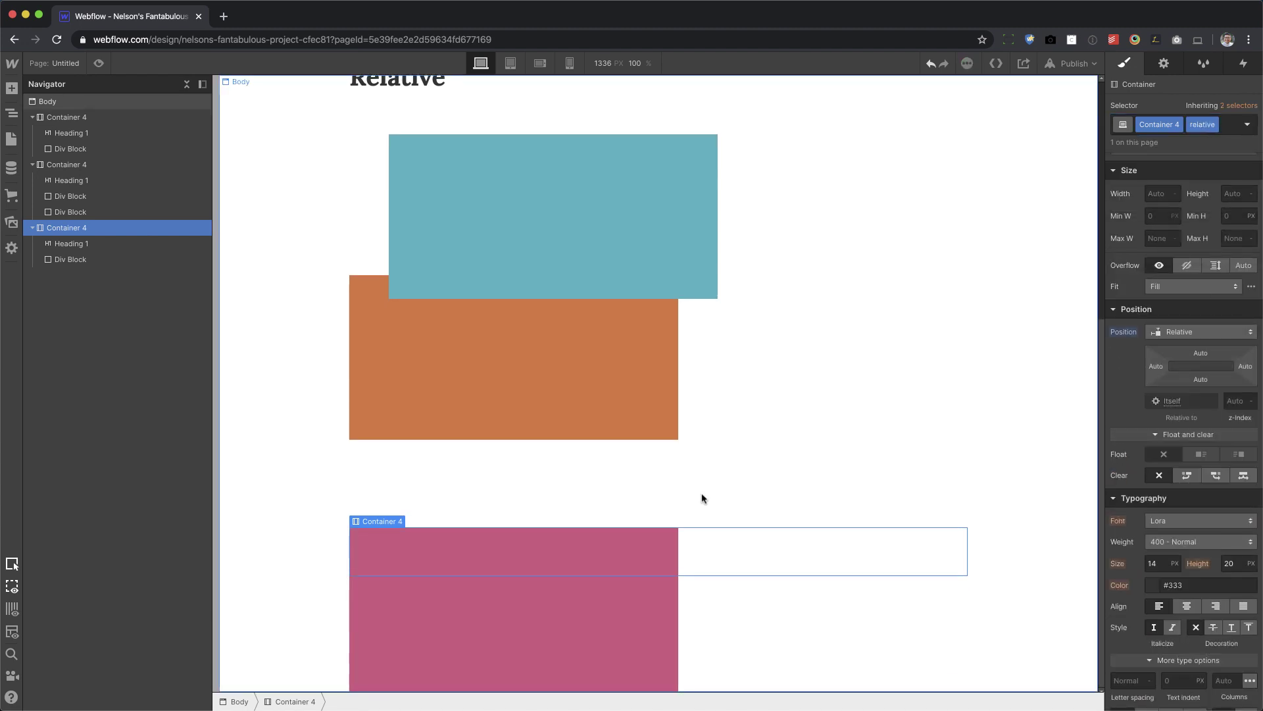
left_click(566, 649)
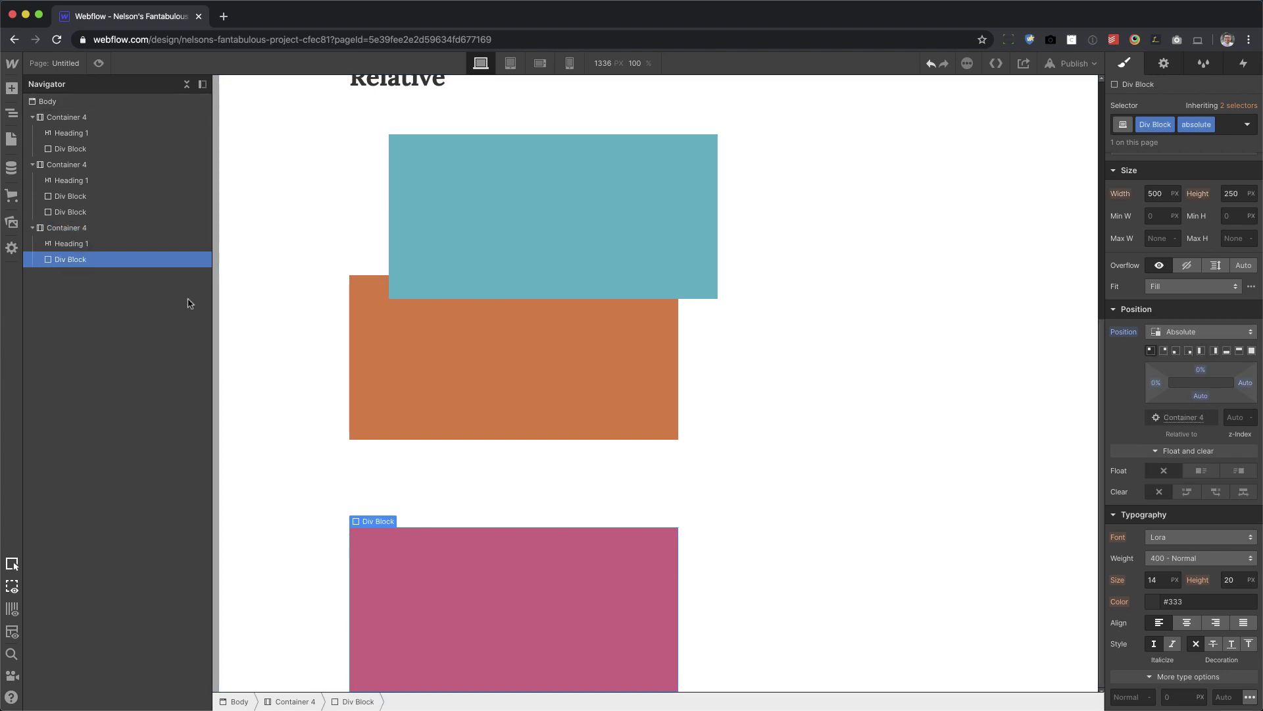
left_click(132, 230)
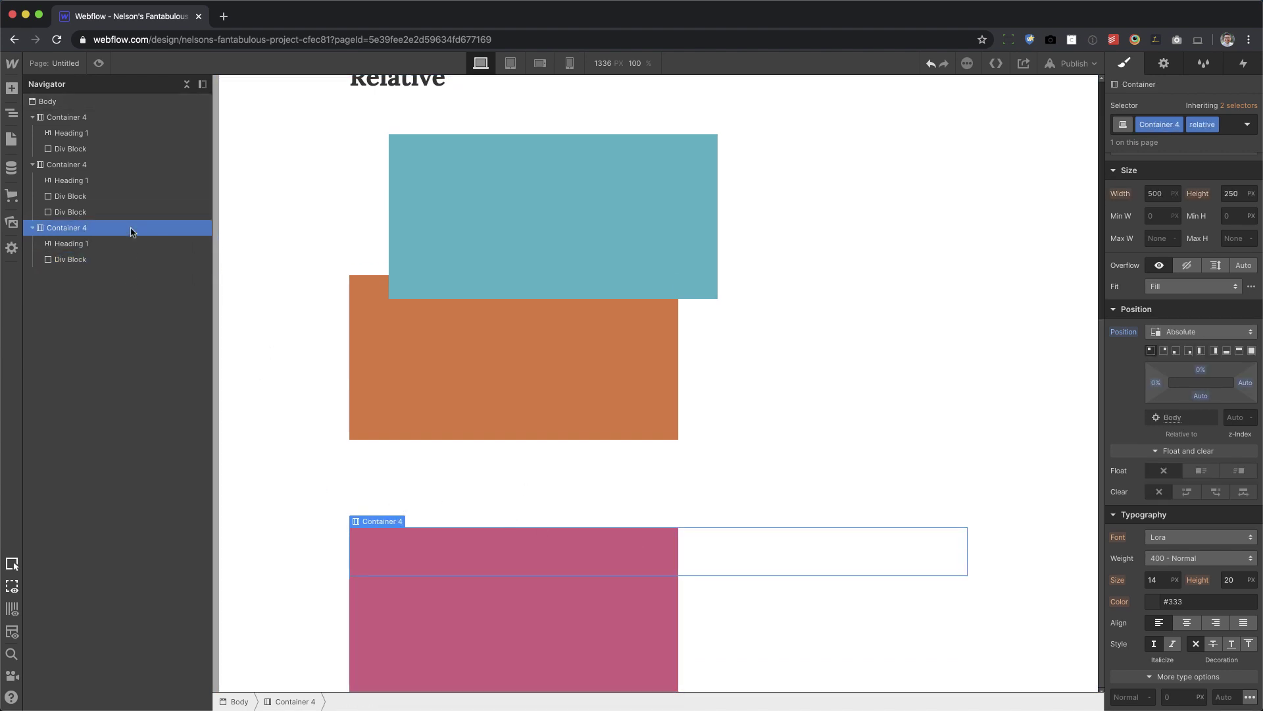
left_click(114, 260)
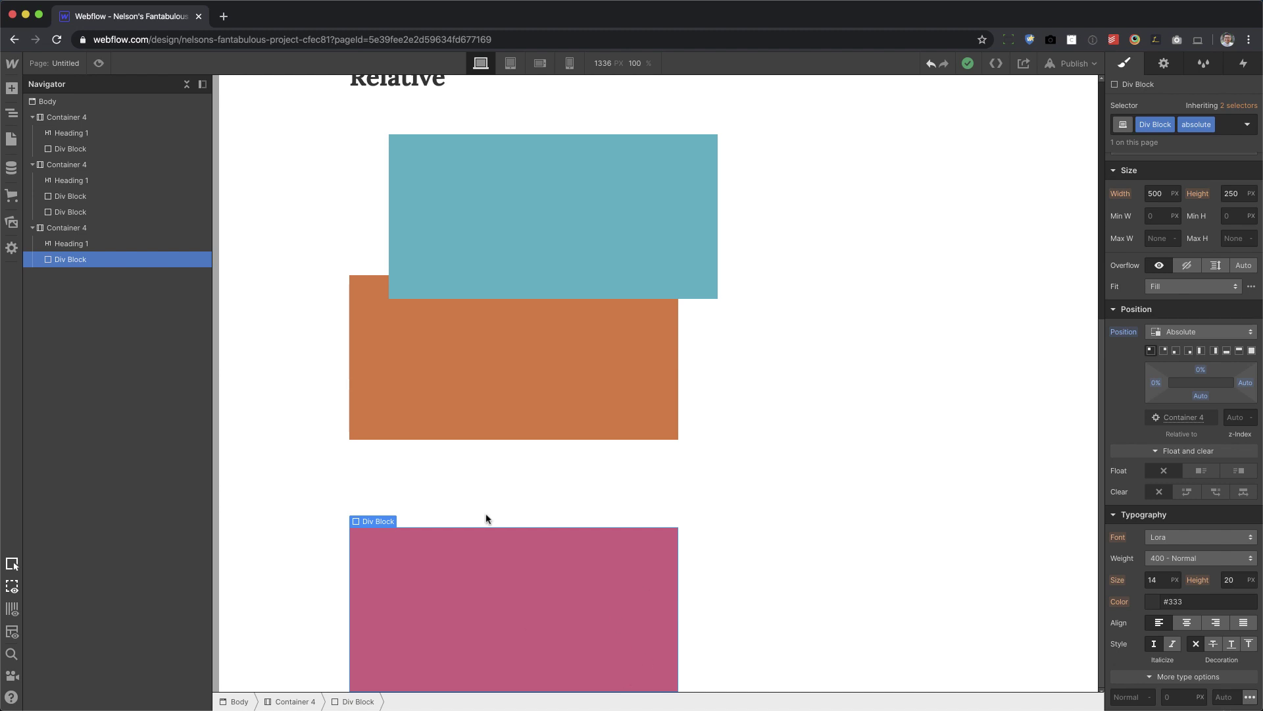
left_click(85, 230)
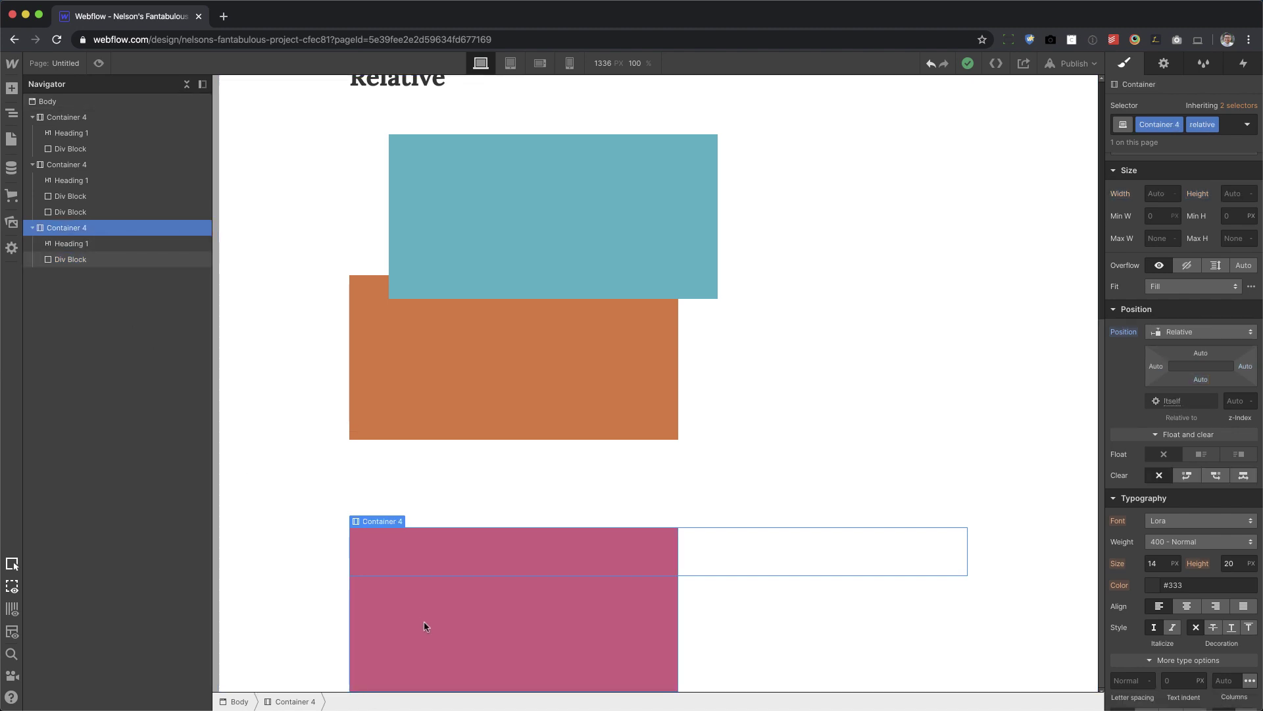
left_click(1204, 331)
left_click(1177, 317)
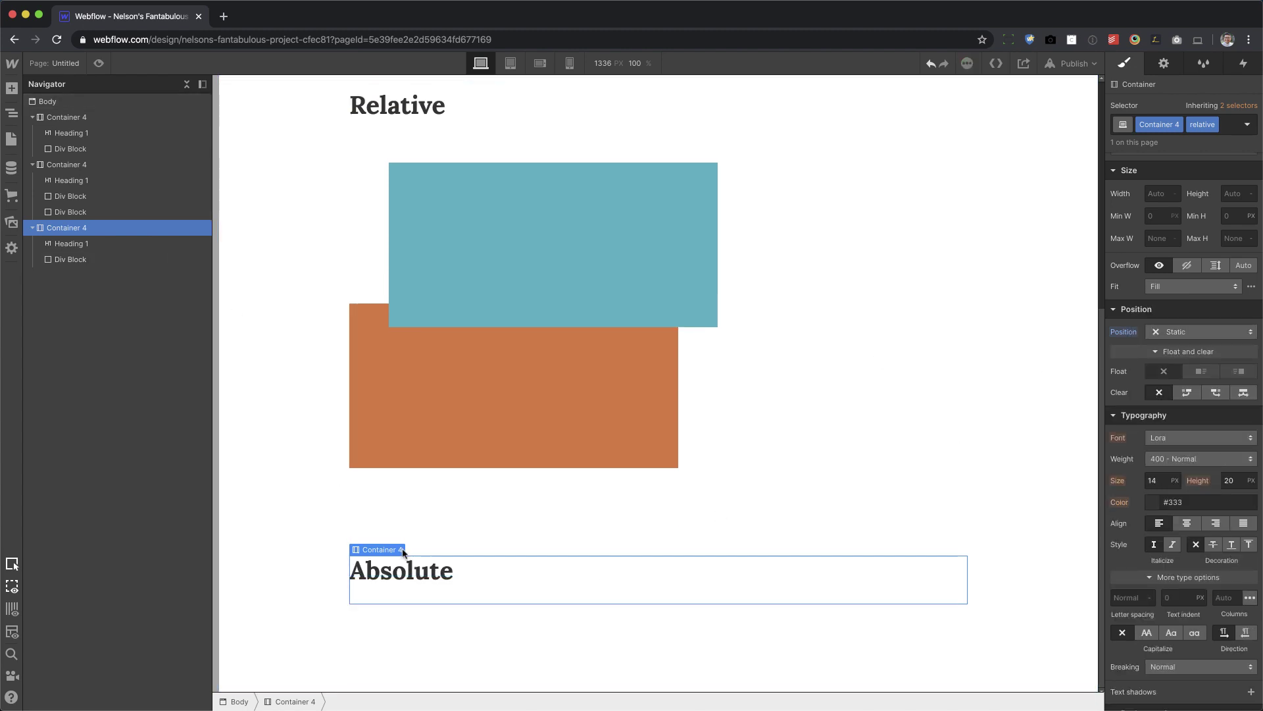
scroll(405, 421, "up", 6)
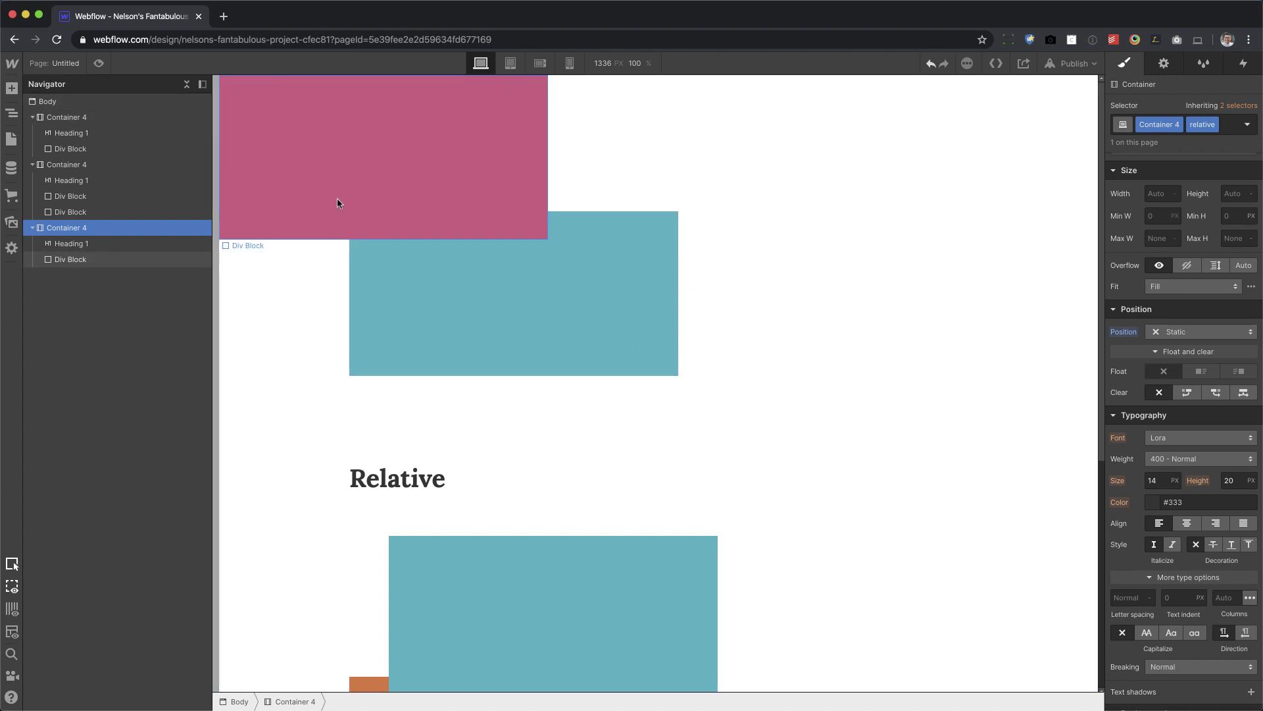
left_click(1181, 332)
left_click(1179, 349)
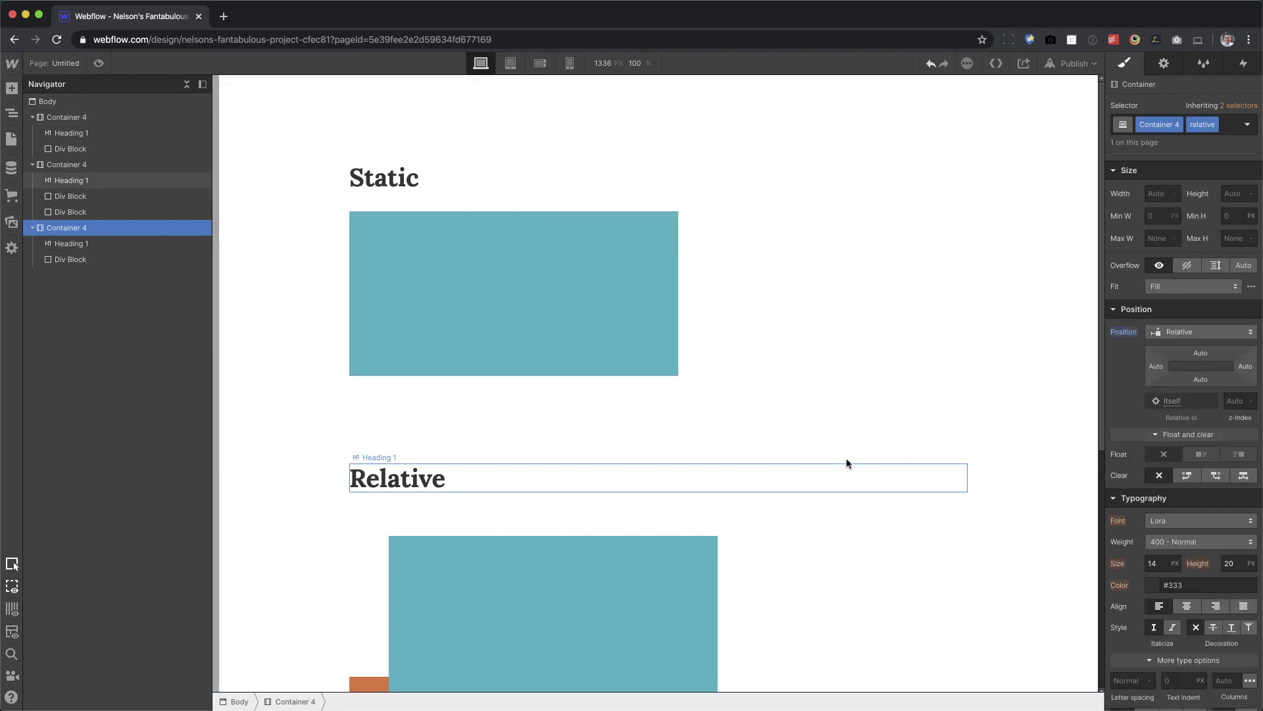
scroll(409, 485, "down", 6)
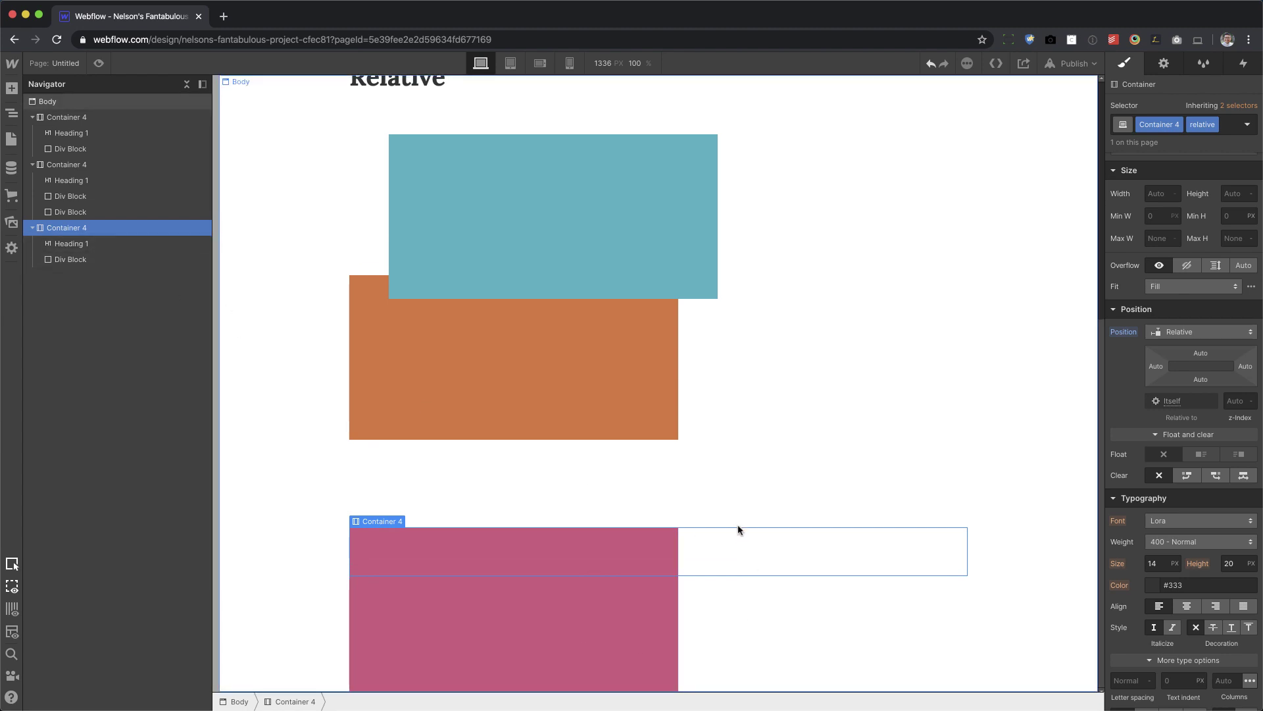
left_click(424, 627)
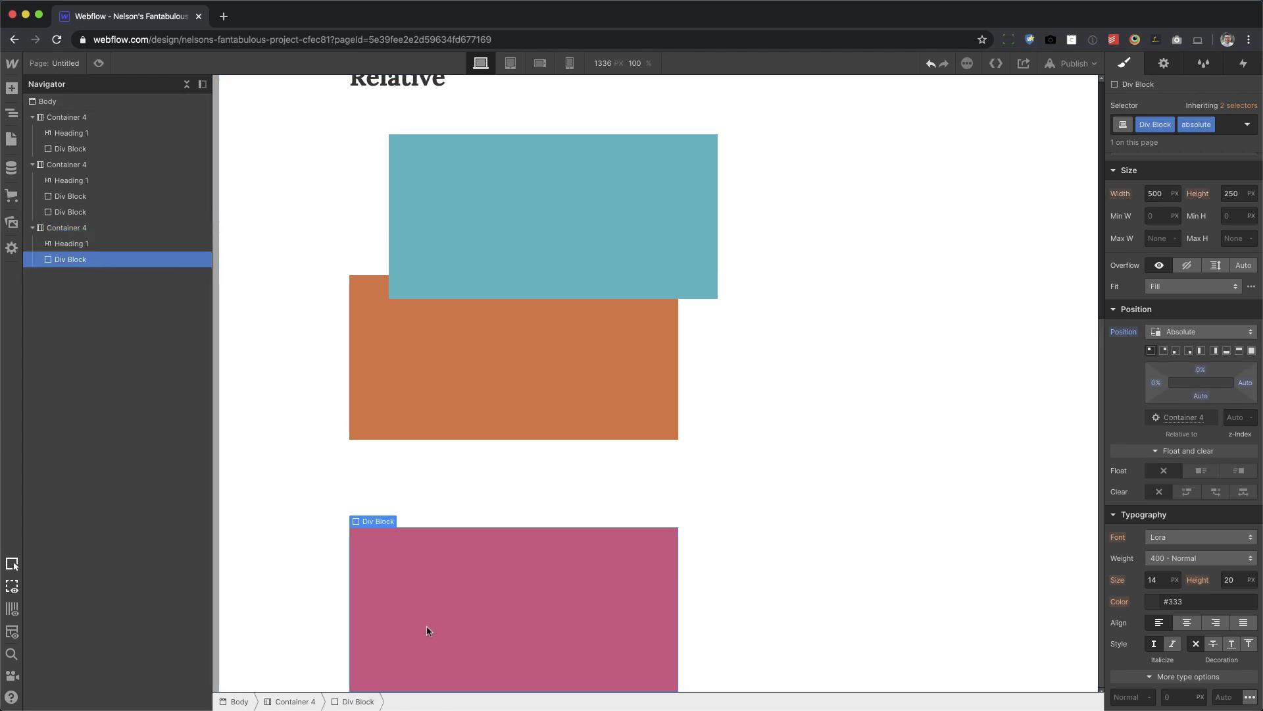
left_click_drag(1200, 369, 1198, 161)
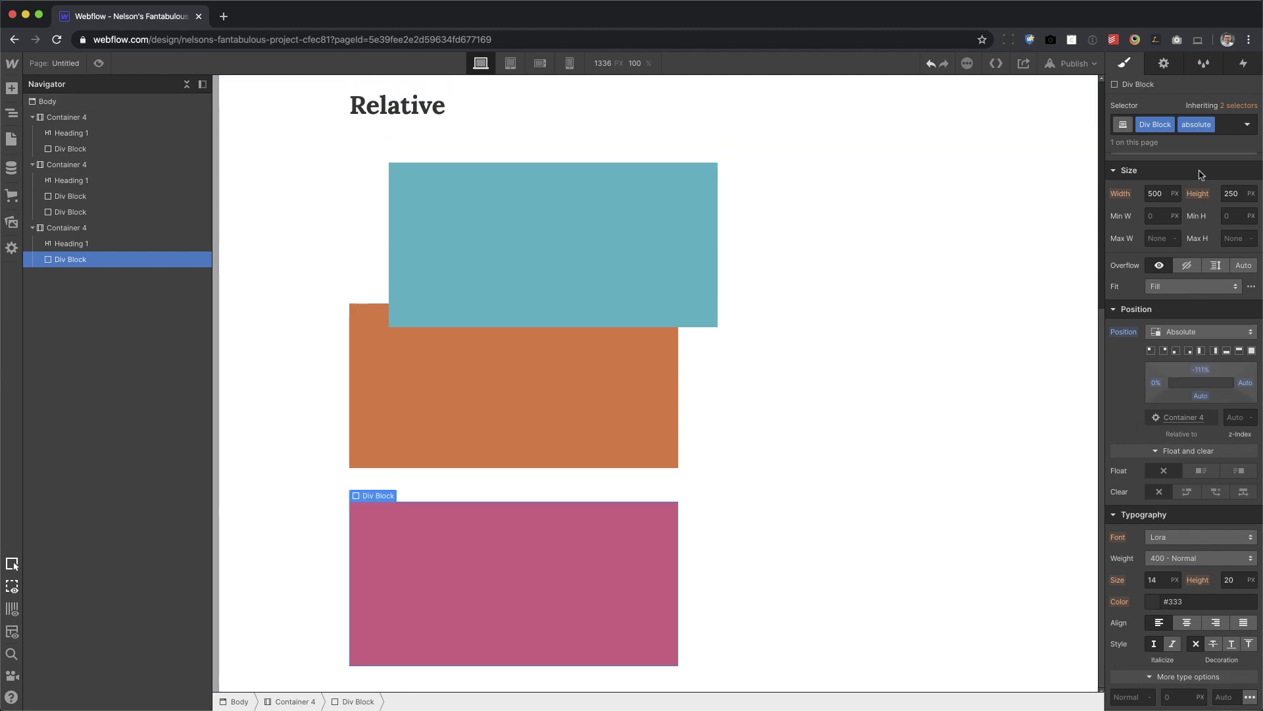
left_click_drag(1156, 382, 1197, 347)
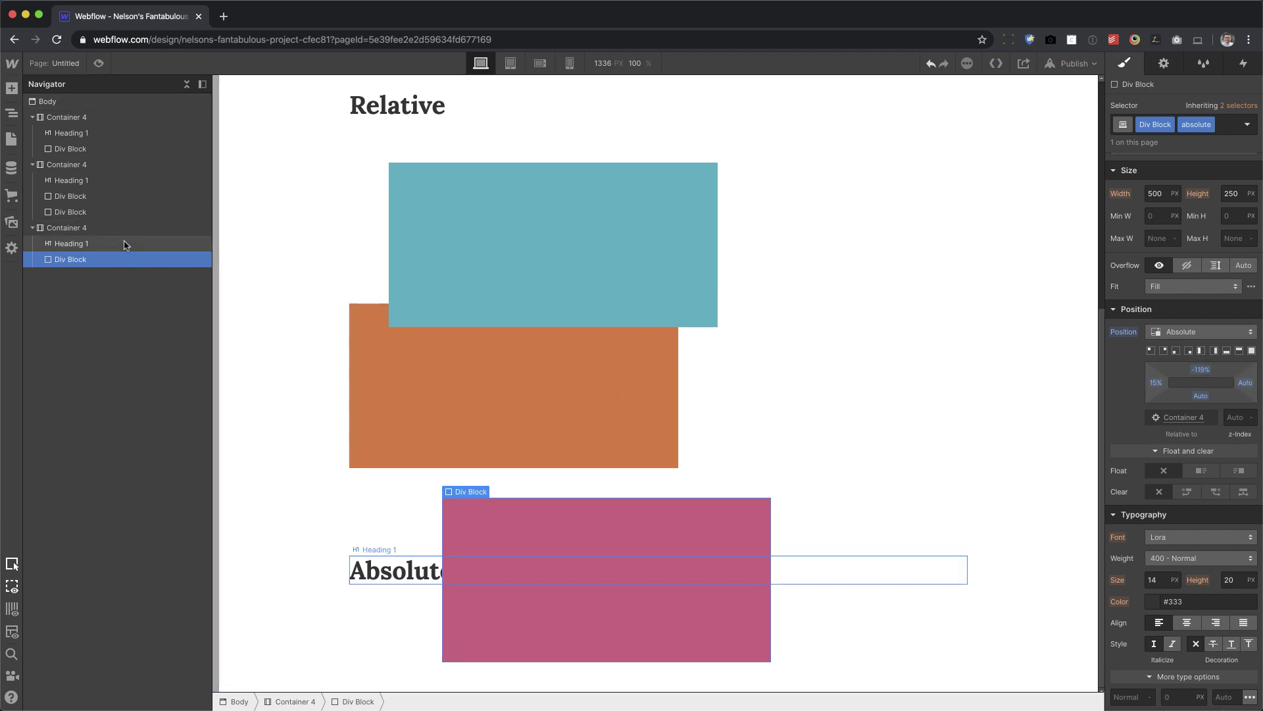
left_click(66, 228)
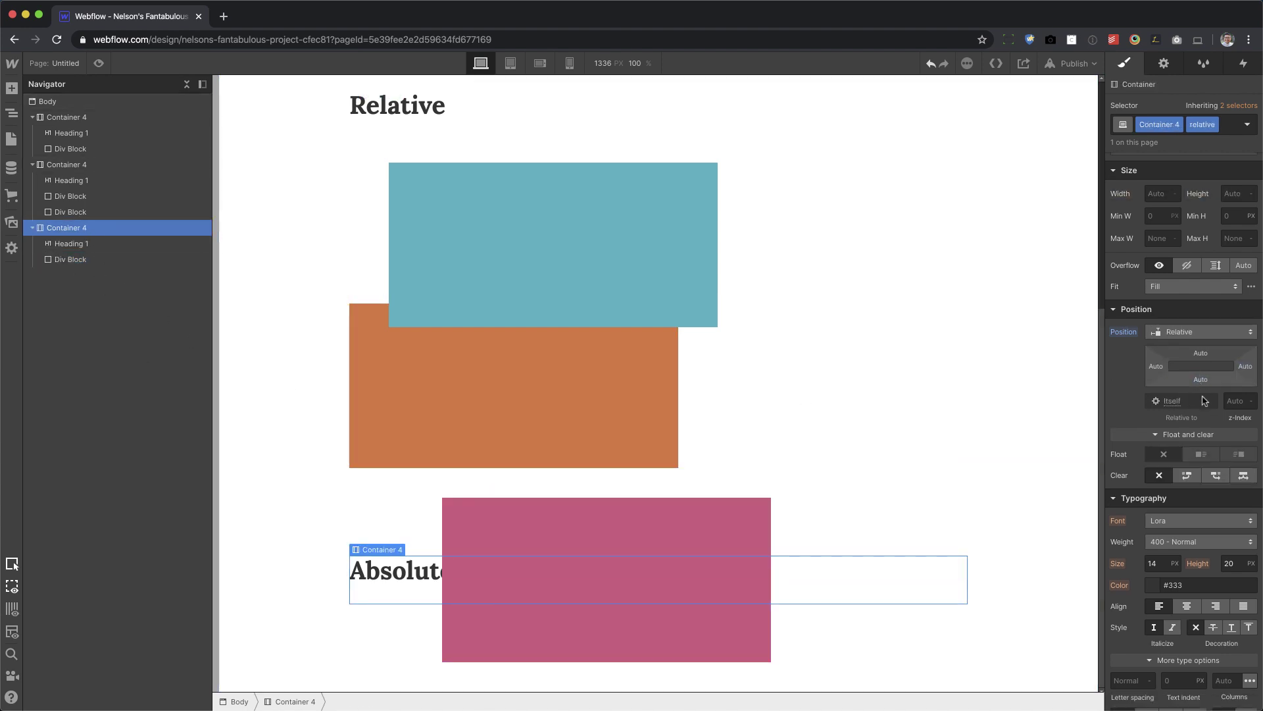
left_click_drag(1155, 371, 464, 610)
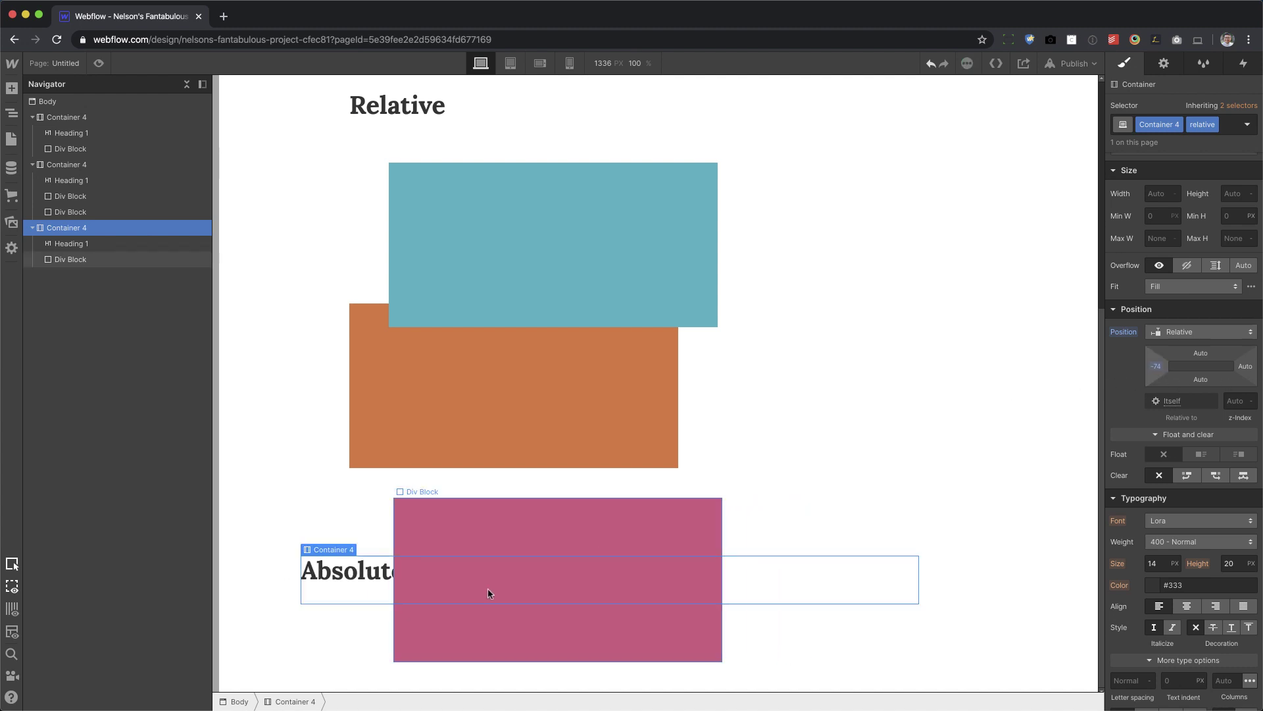
left_click_drag(1202, 370, 1091, 369)
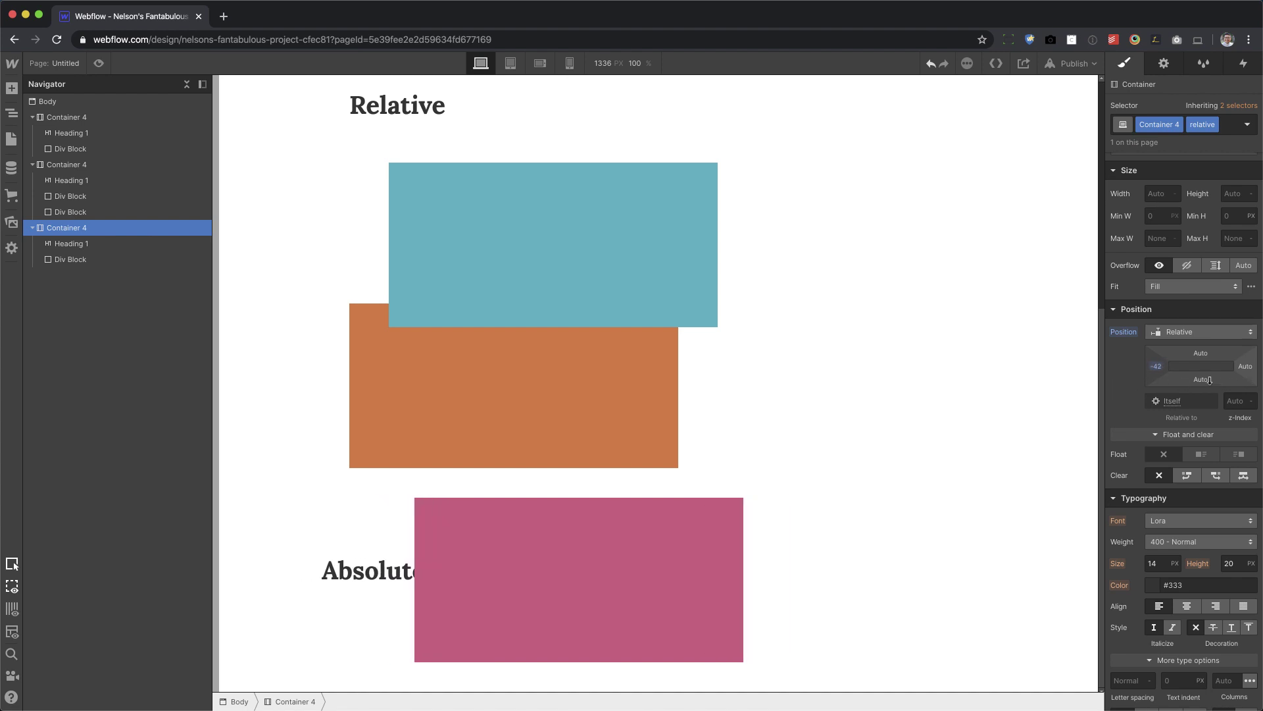
left_click(1155, 365)
left_click(1137, 454)
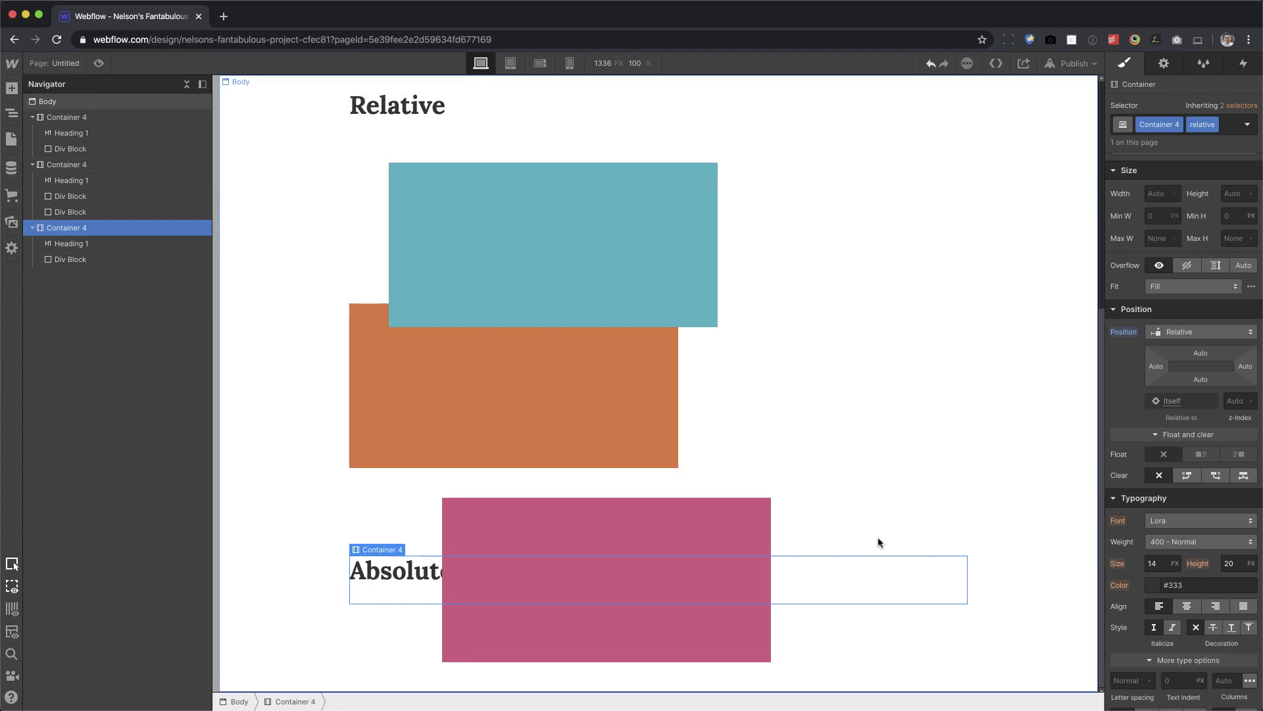
scroll(640, 576, "up", 1)
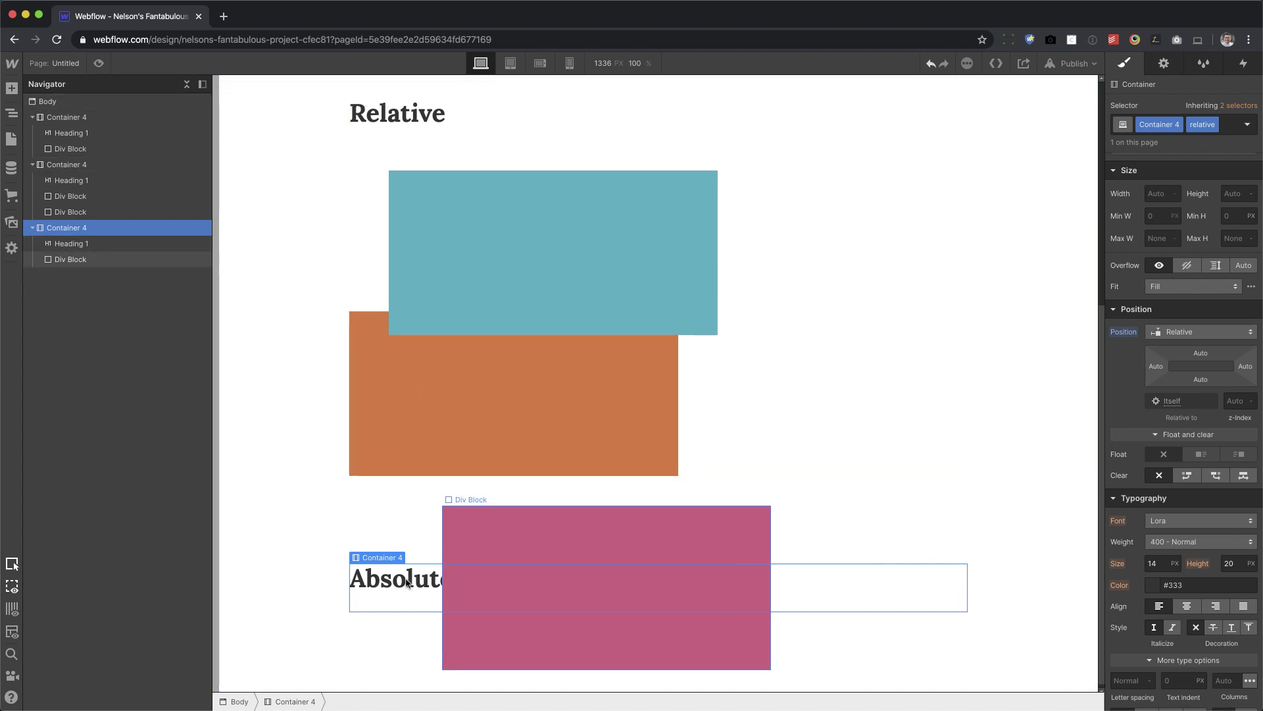
Step: Change the third section's 'Absolute' heading to read 'Fixed', then select the pink block
double_click(383, 582)
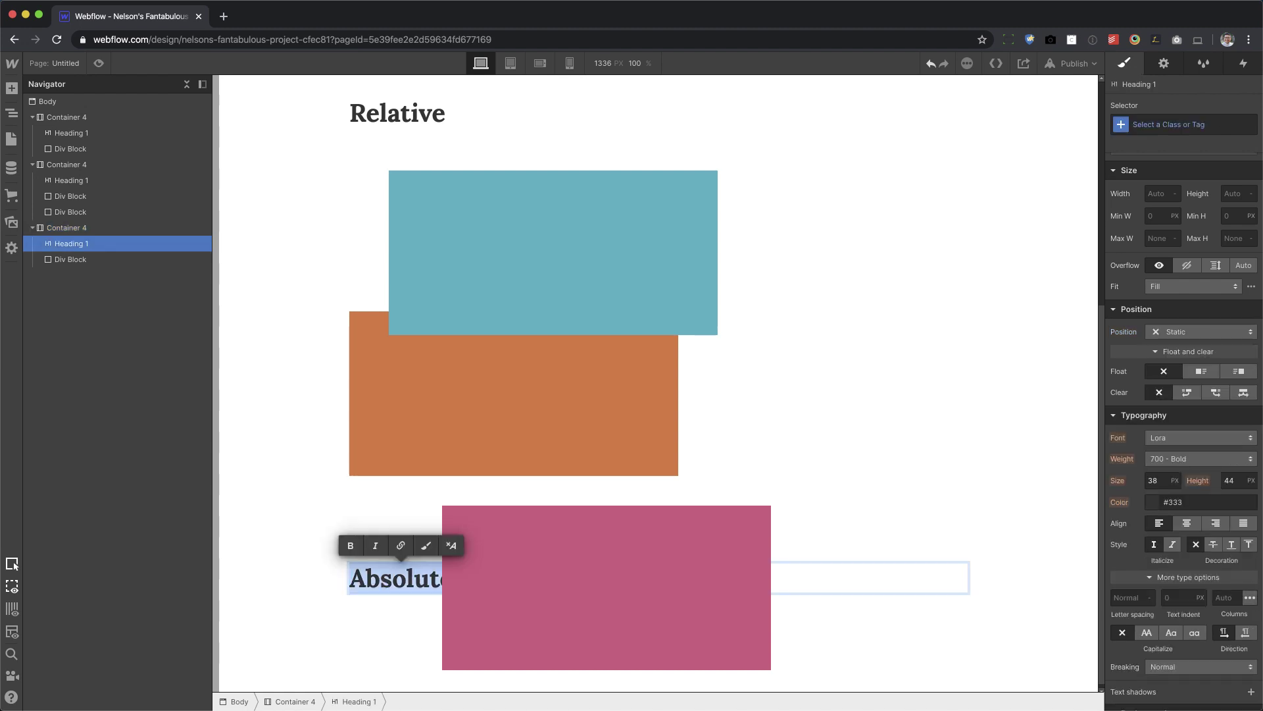
type("Fixed")
key("Escape")
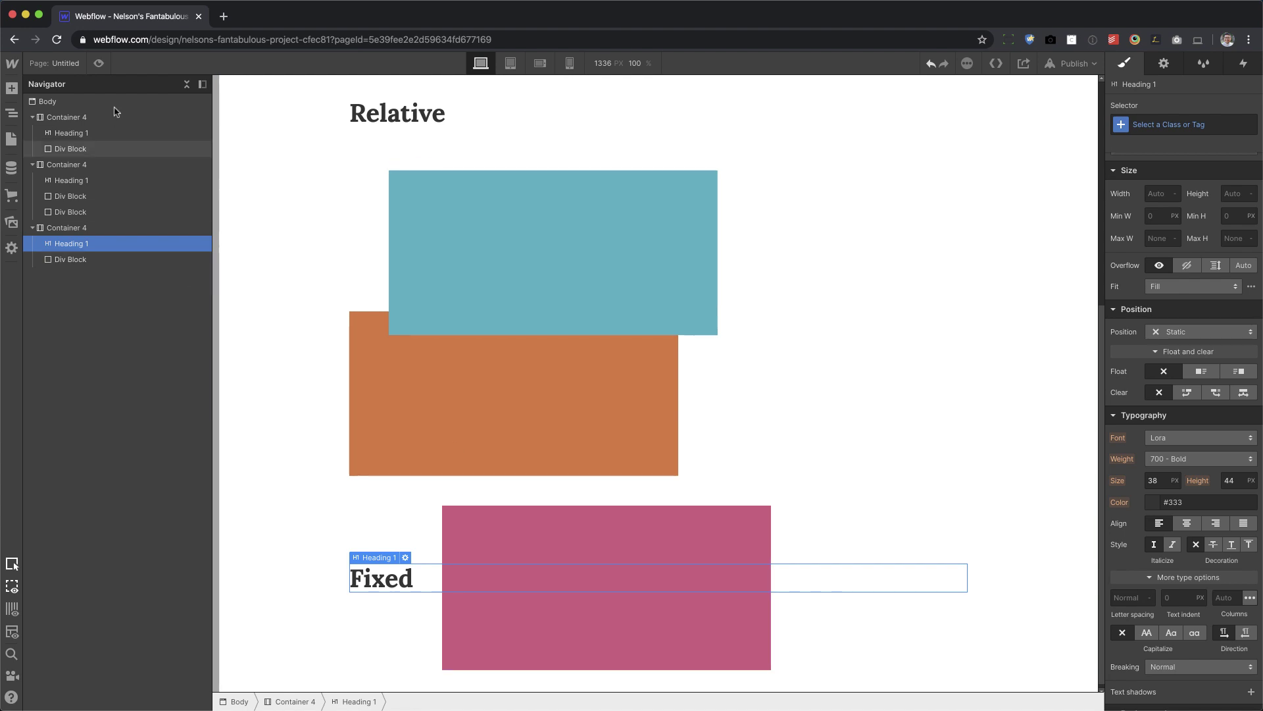
left_click(691, 548)
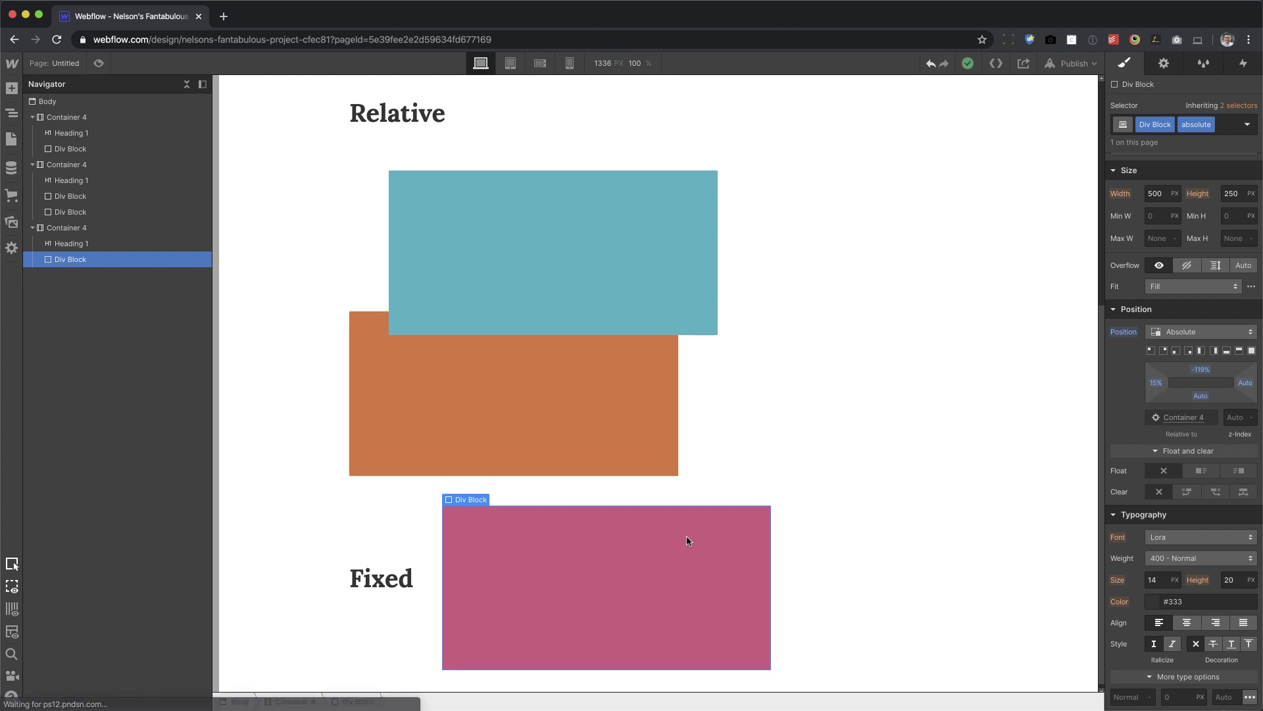
Step: Rename the pink box's 'absolute' class to 'fixed' and set its Position to Fixed
left_click(1201, 331)
left_click(1201, 243)
double_click(1195, 123)
type("fixed")
key("Return")
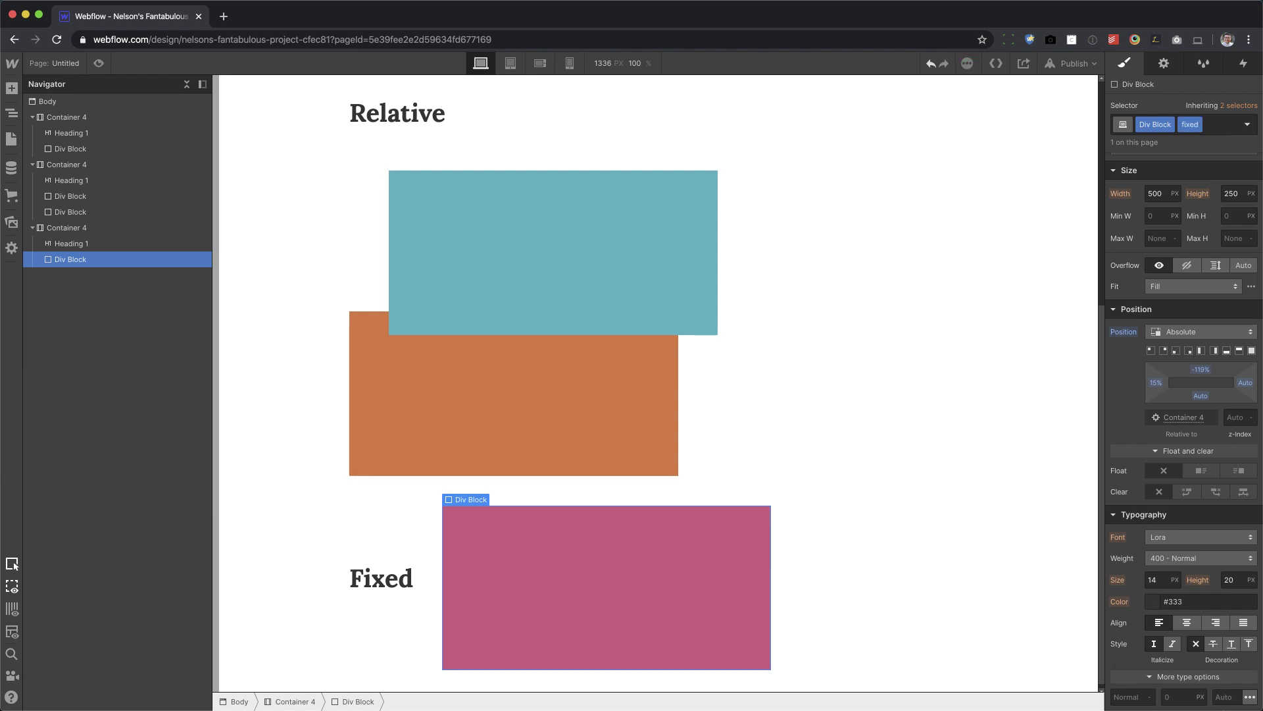
left_click(1235, 330)
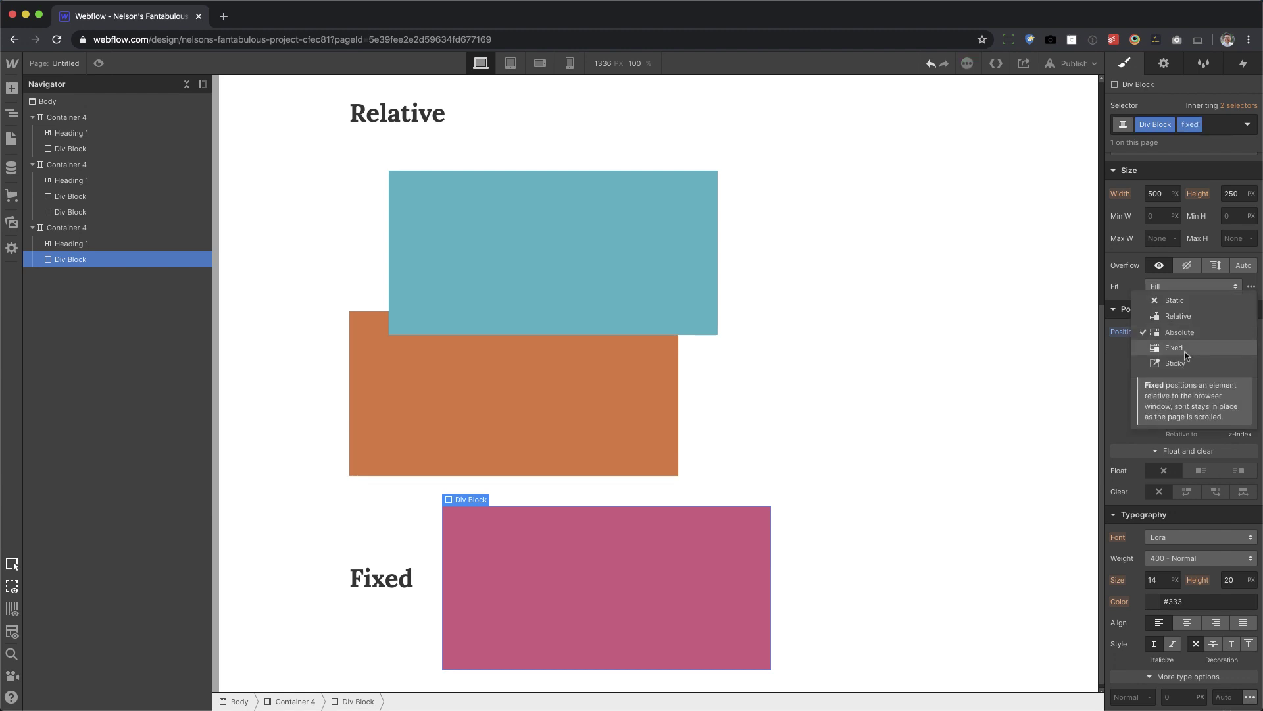
left_click(1174, 347)
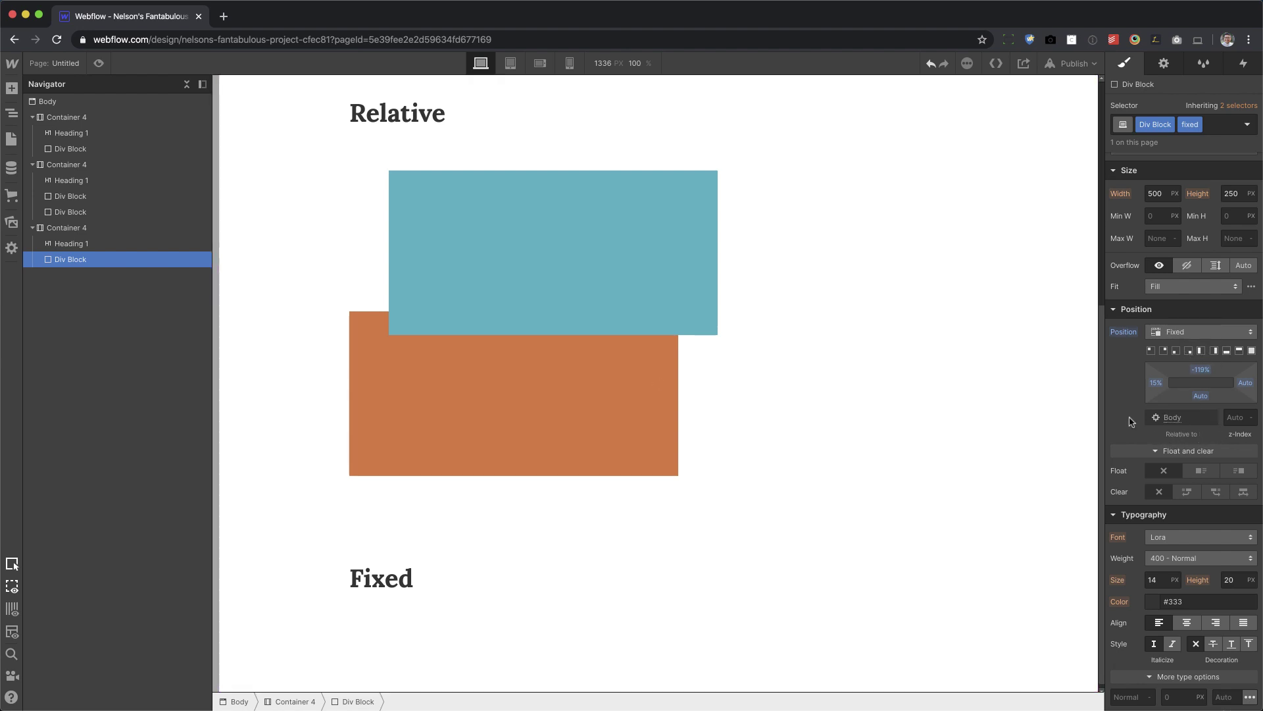
left_click(74, 227)
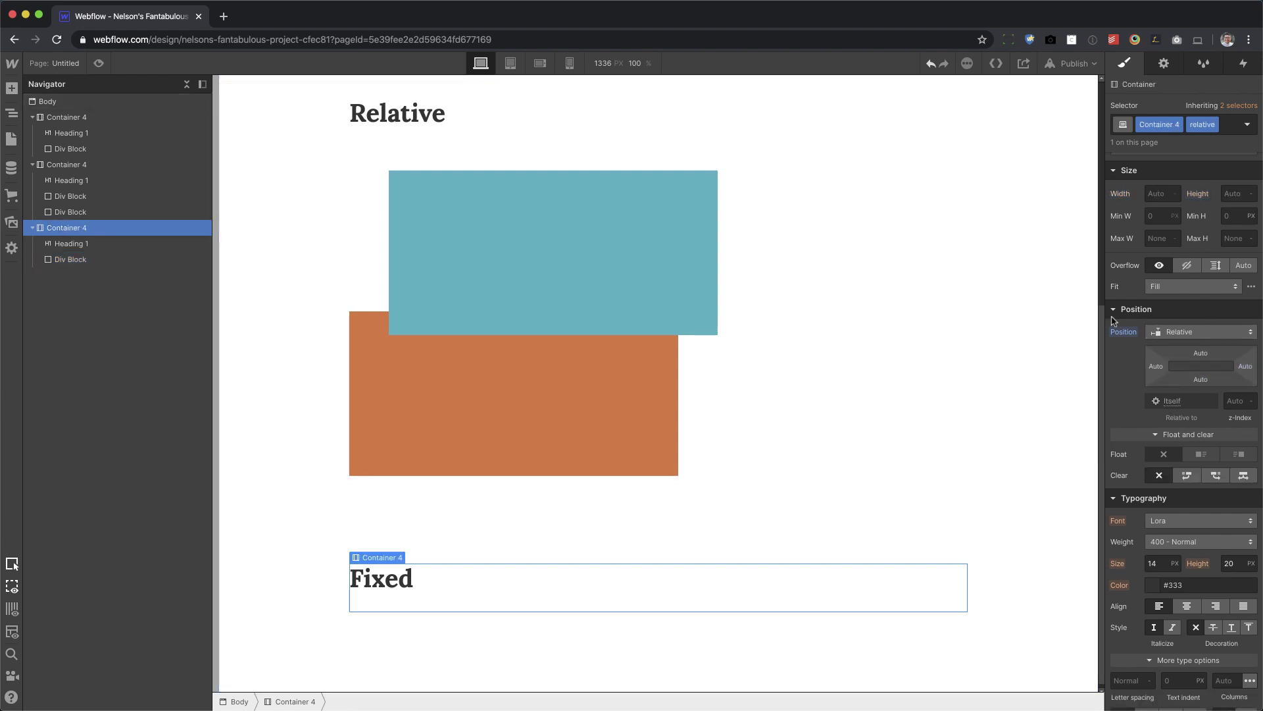
Step: Apply the top-left position preset to the fixed pink box and offset it from the top and left
left_click(110, 260)
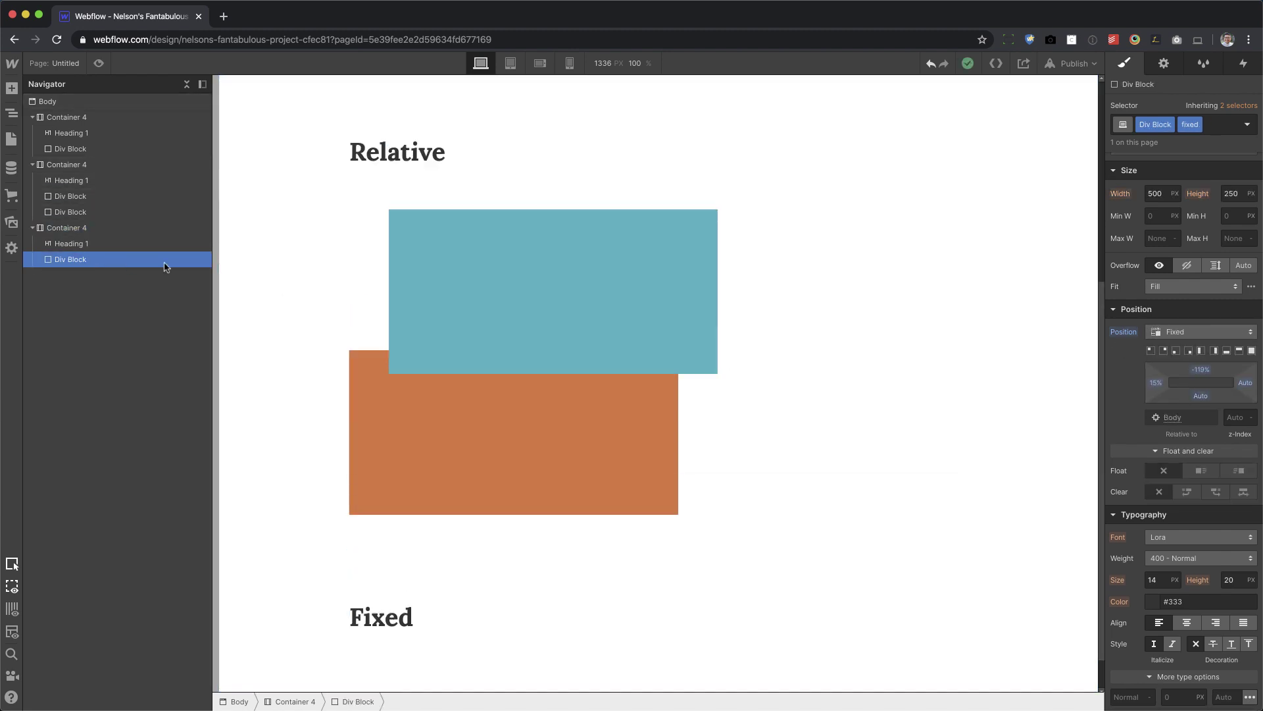
scroll(554, 337, "down", 5)
scroll(555, 337, "up", 5)
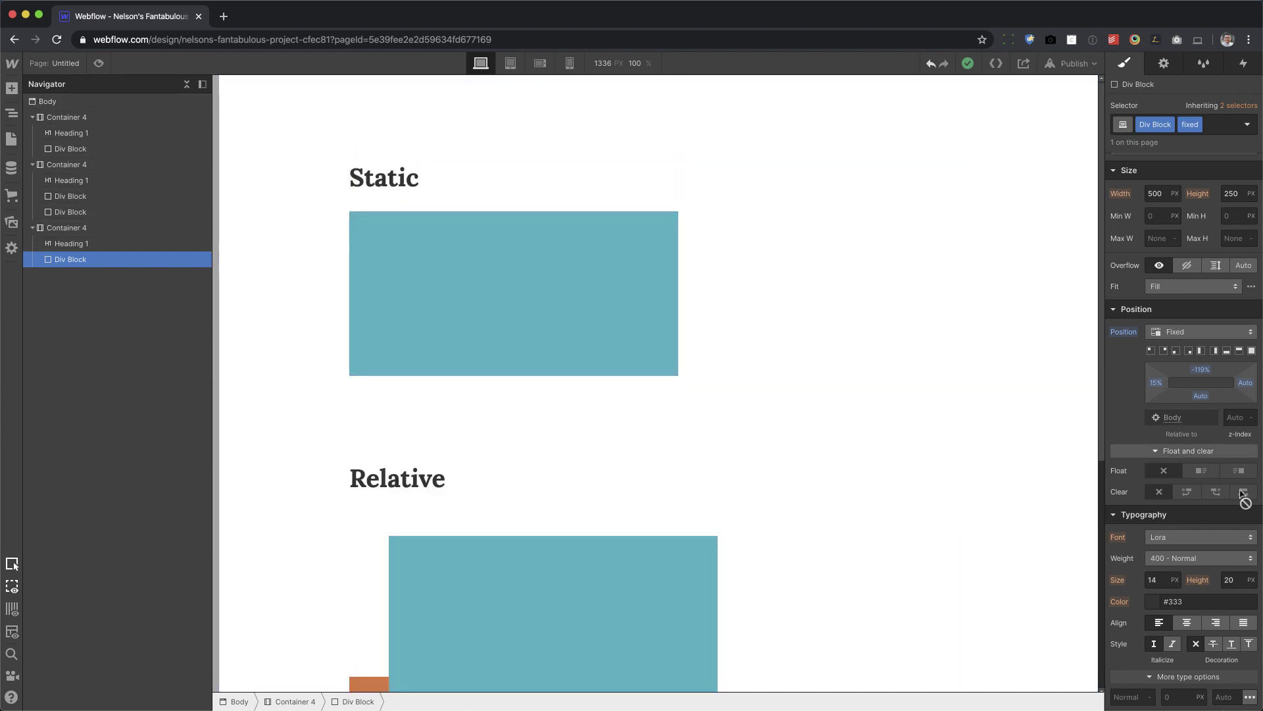
left_click(1150, 350)
left_click_drag(1201, 369, 1133, 355)
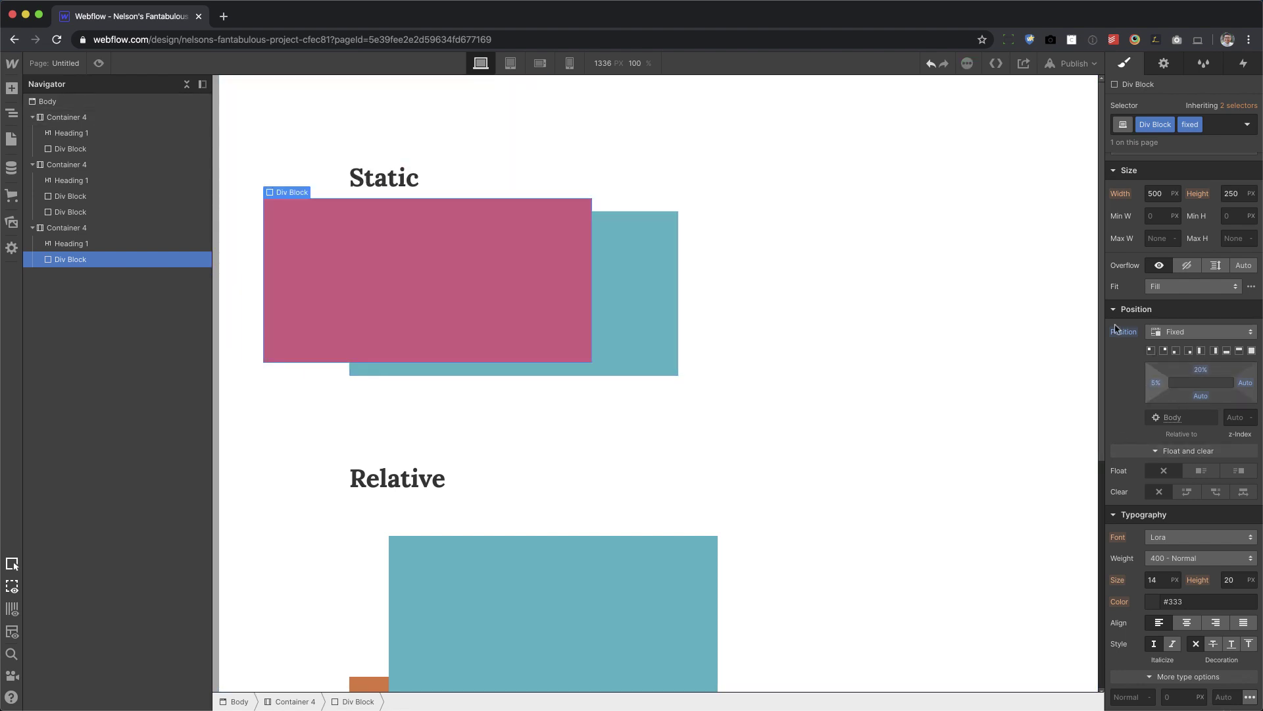
Step: Scroll the page to test the pinned box, fine-tuning its offsets to 12% top and 5% left
scroll(1106, 198, "down", 3)
scroll(1095, 409, "down", 5)
scroll(1067, 96, "down", 5)
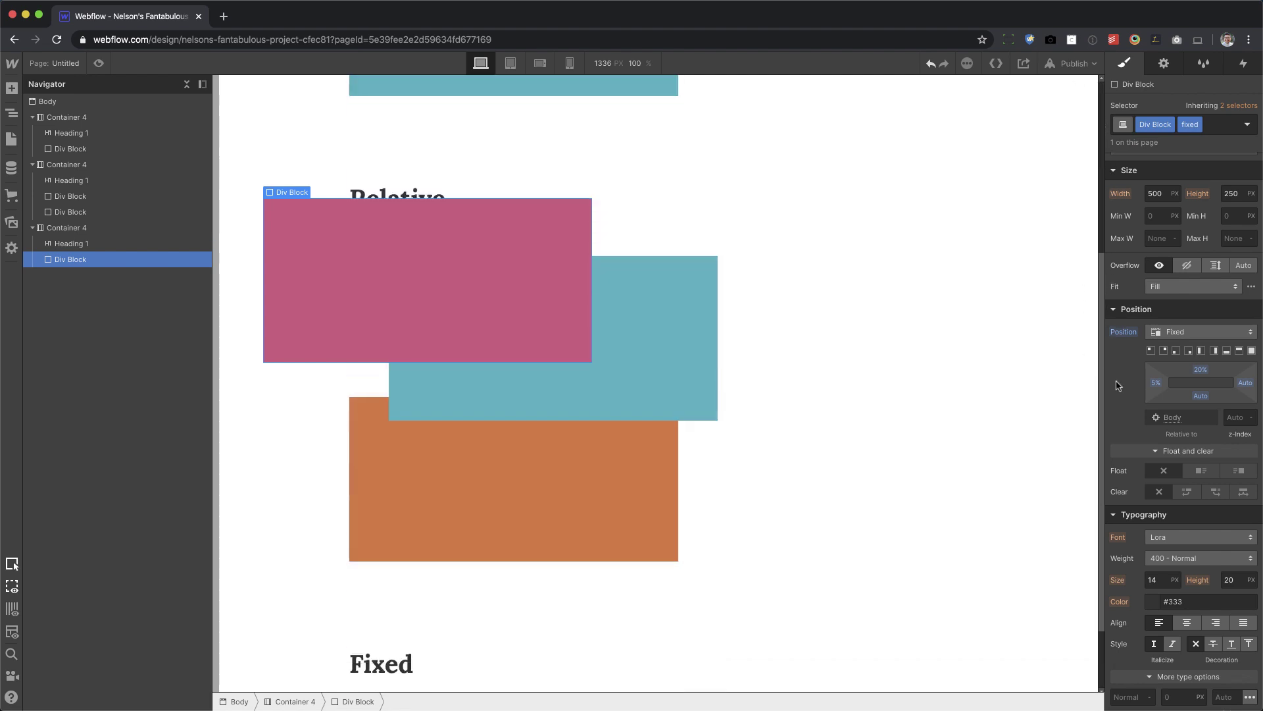
scroll(1068, 97, "up", 5)
scroll(1067, 97, "down", 5)
scroll(1080, 92, "down", 1)
scroll(1080, 79, "up", 5)
scroll(1086, 98, "down", 5)
scroll(1095, 131, "up", 4)
scroll(1094, 132, "up", 1)
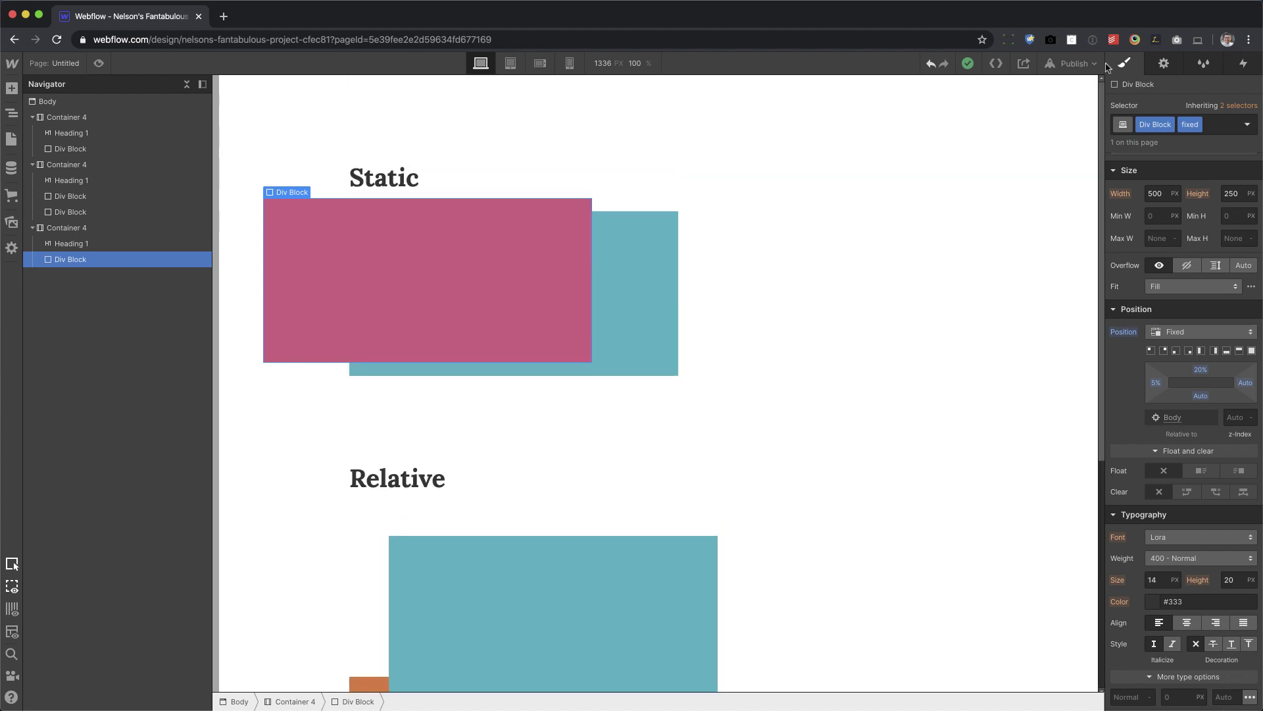
scroll(1098, 230, "down", 5)
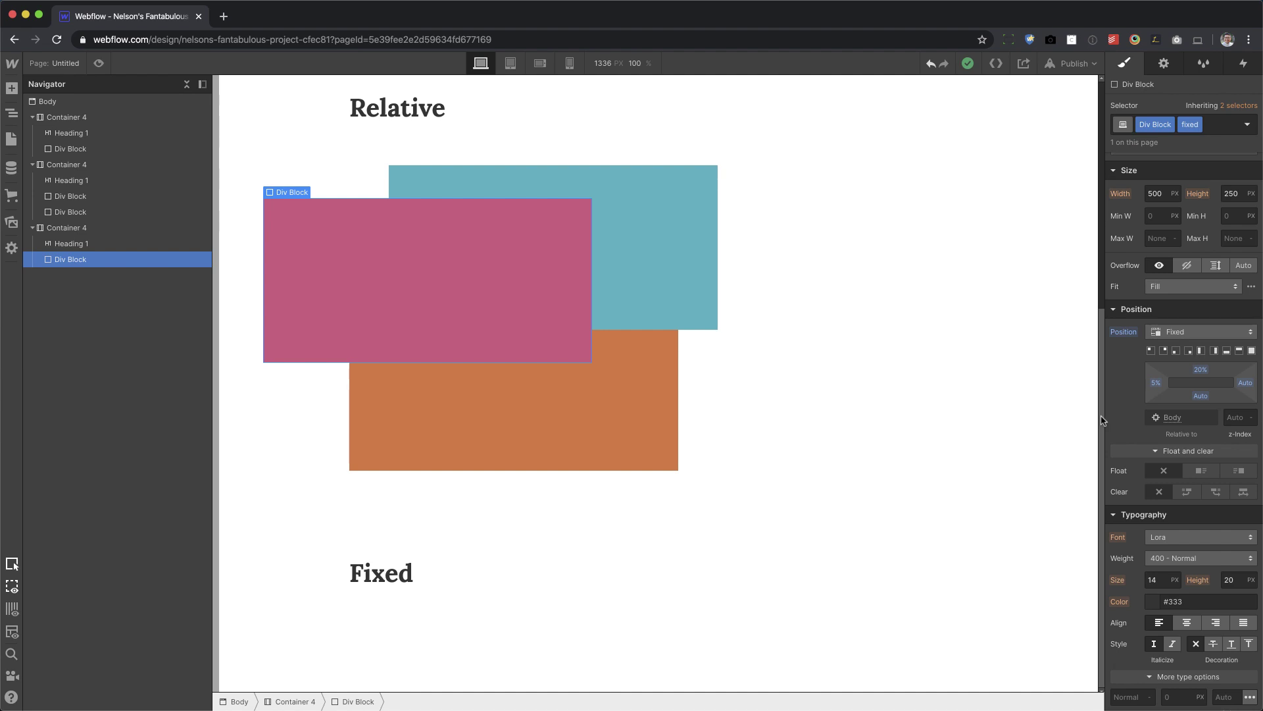
scroll(1102, 408, "up", 5)
scroll(1098, 388, "down", 5)
scroll(1097, 384, "up", 5)
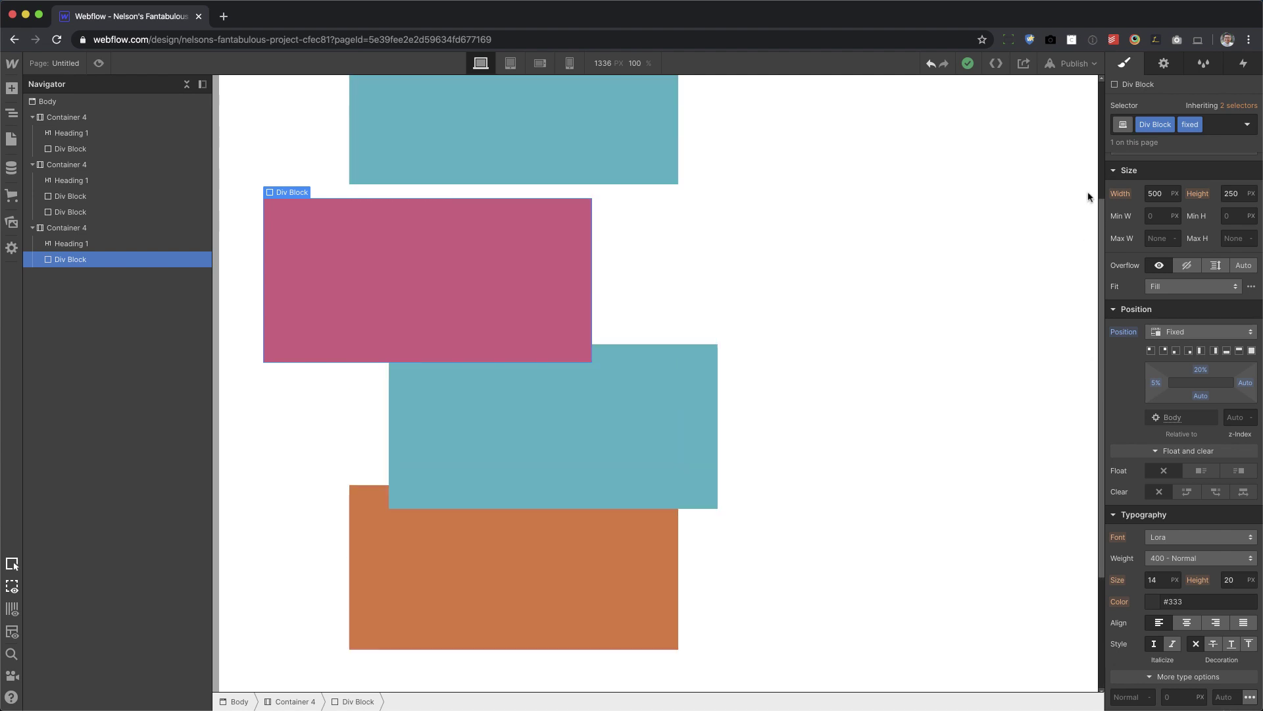
scroll(1093, 250, "down", 5)
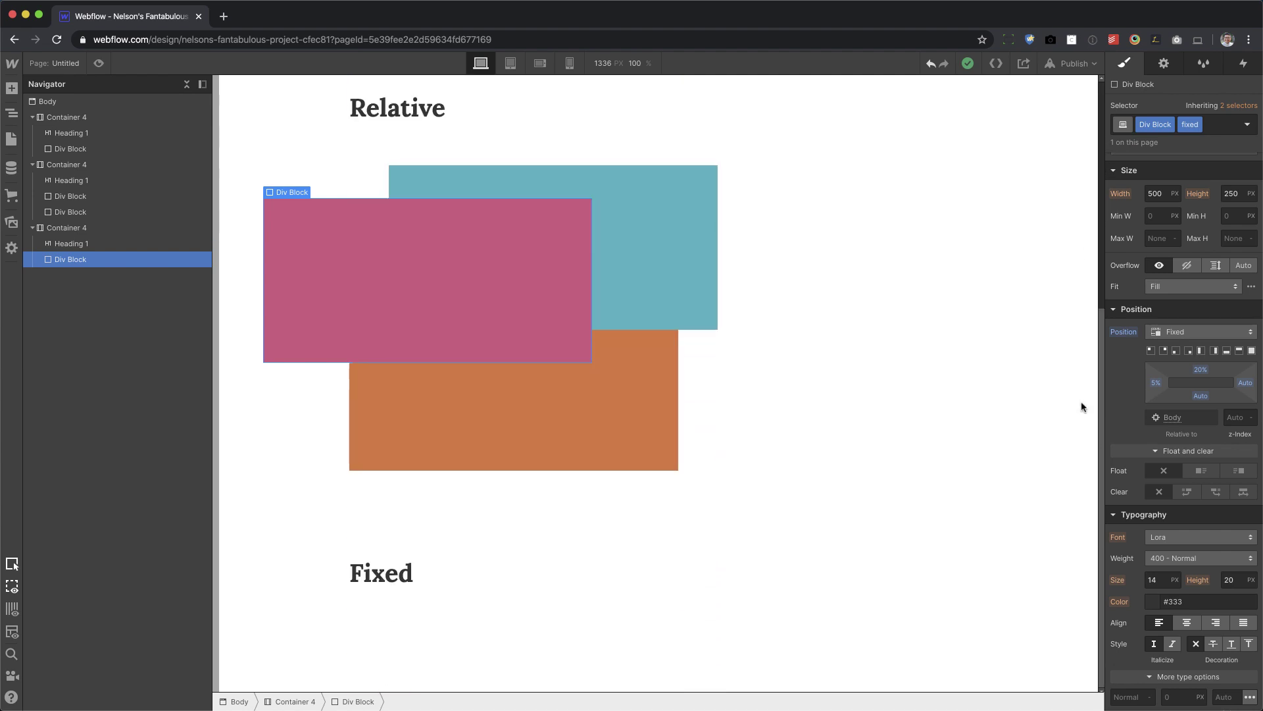
scroll(1079, 296, "up", 5)
scroll(1087, 230, "down", 5)
scroll(1076, 333, "up", 5)
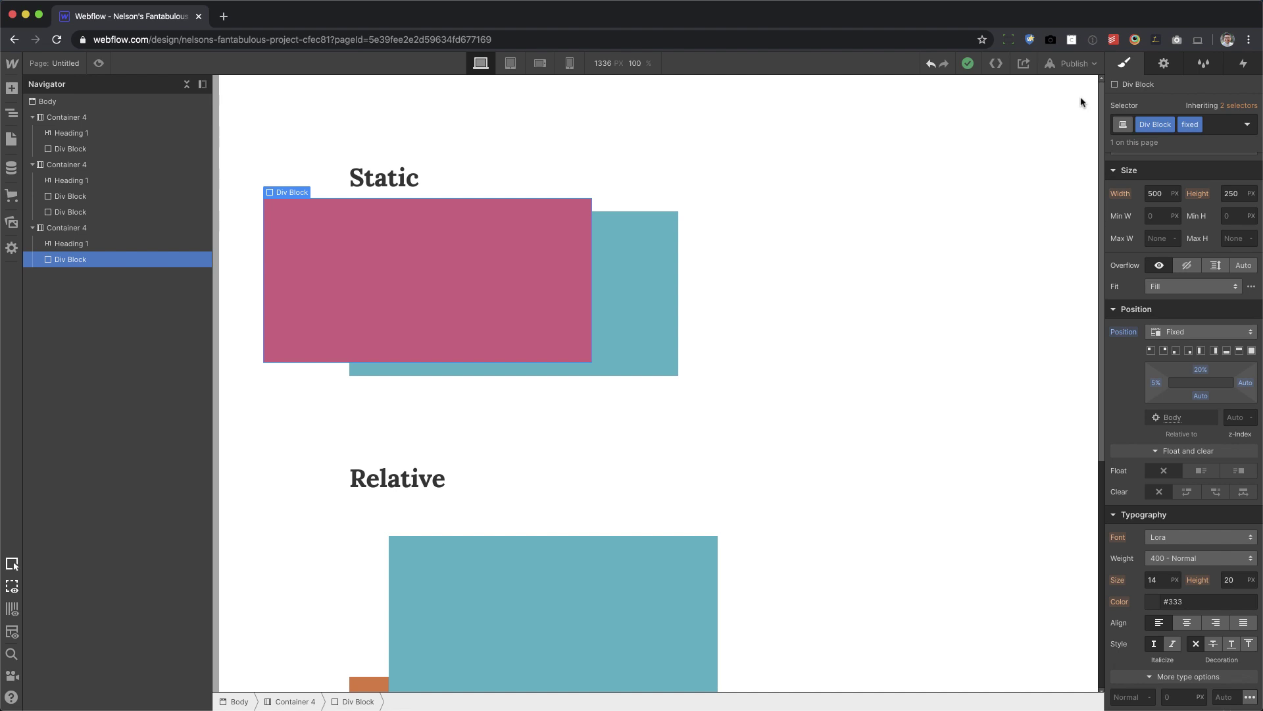
scroll(1085, 335, "down", 5)
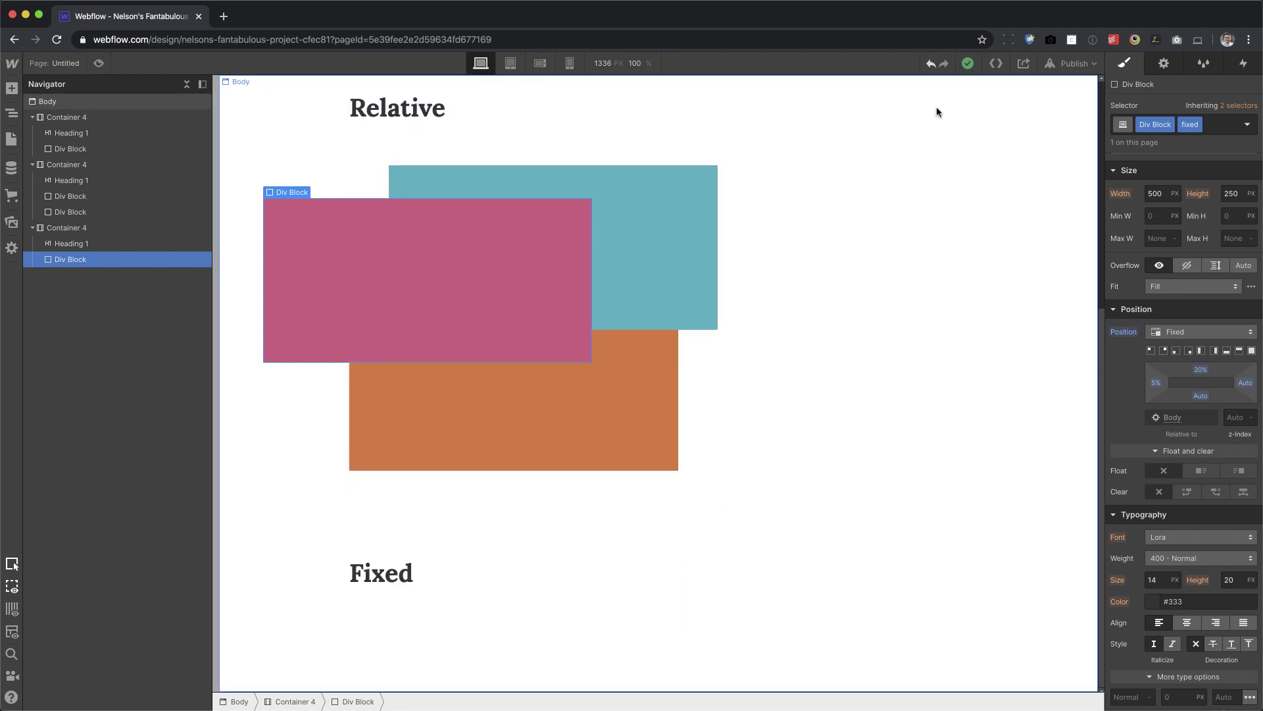
scroll(871, 480, "up", 5)
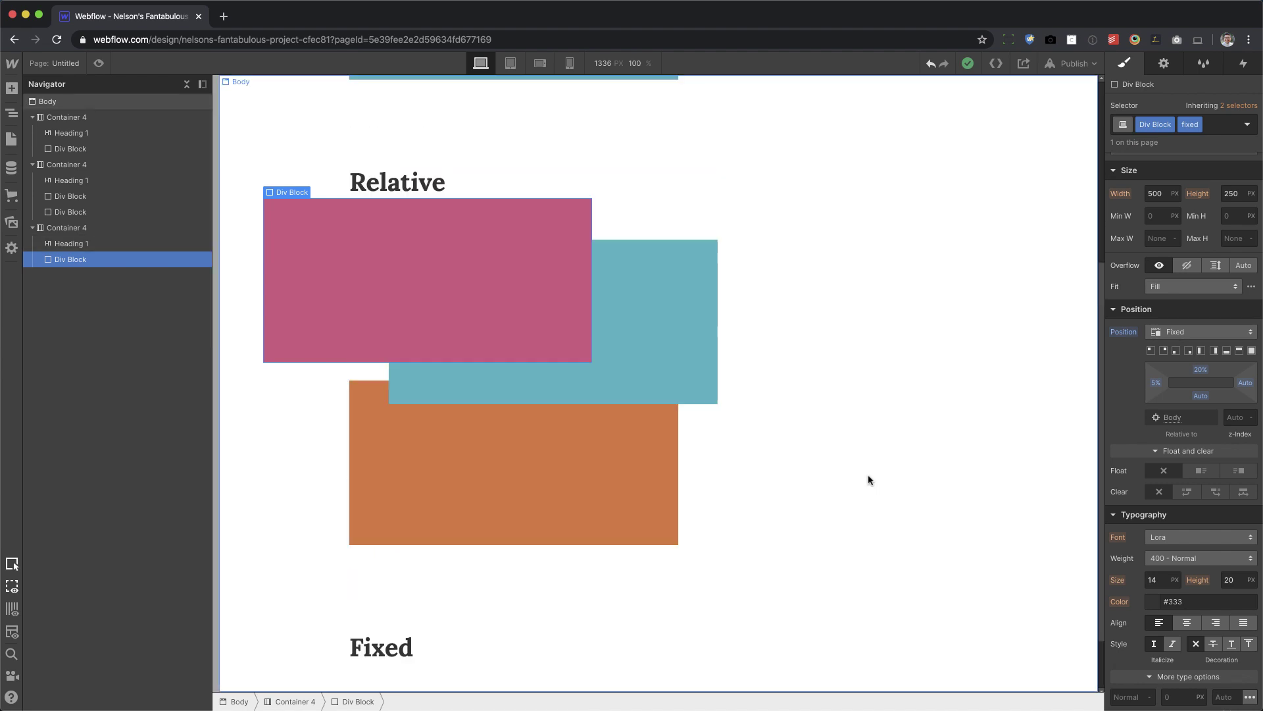
scroll(881, 474, "down", 5)
left_click_drag(1201, 369, 1159, 383)
scroll(984, 438, "up", 5)
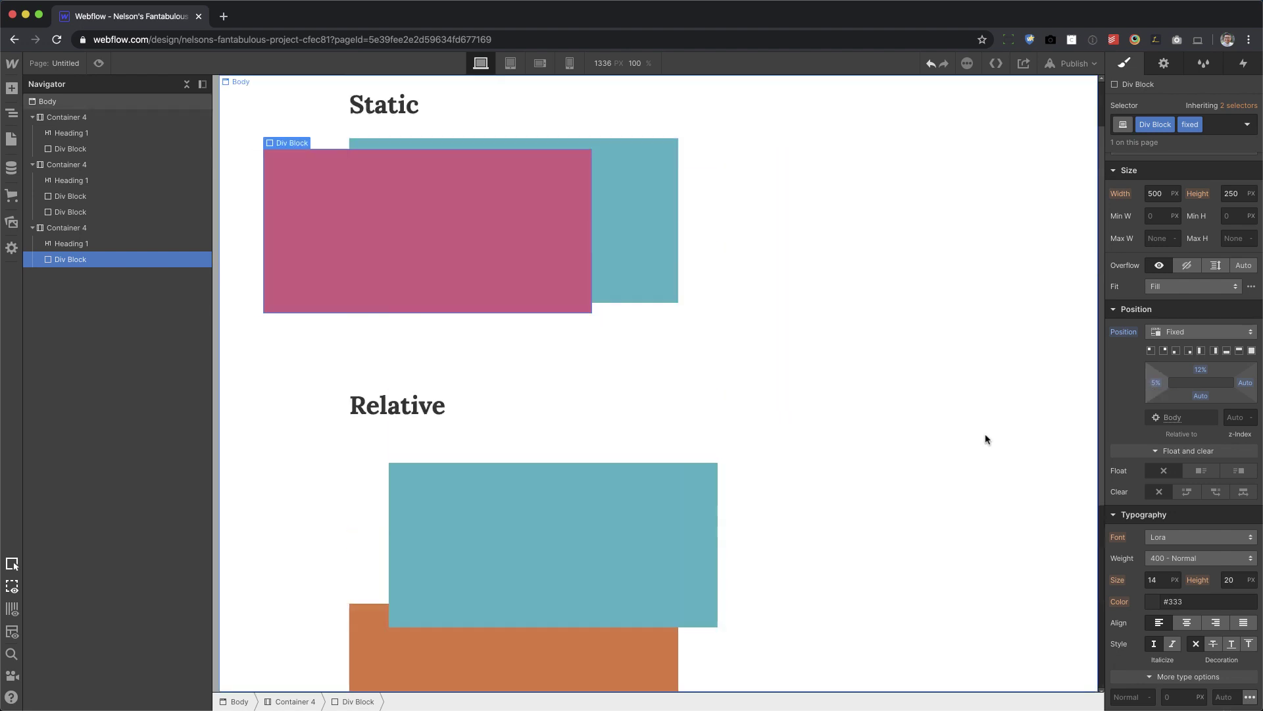
scroll(985, 438, "down", 5)
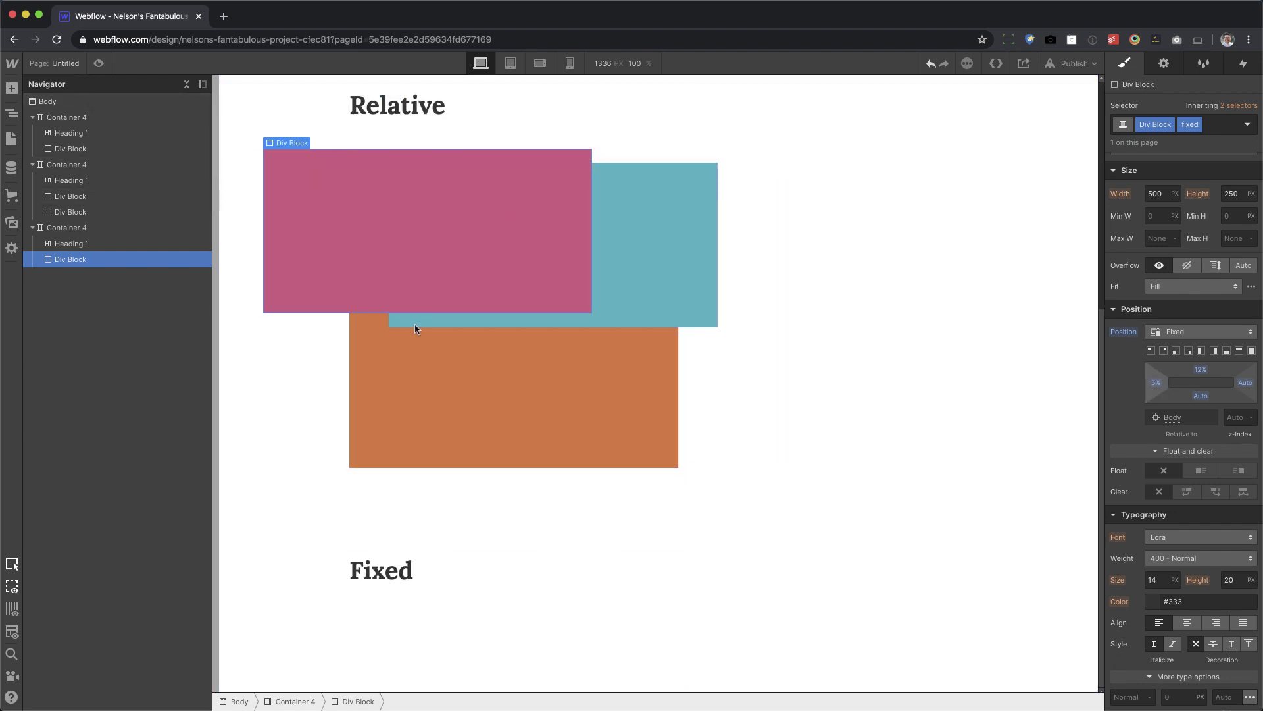
Step: Shift the Fixed section's container 41 px left and move the pink box directly under Body
left_click(96, 229)
left_click_drag(1152, 371, 1106, 367)
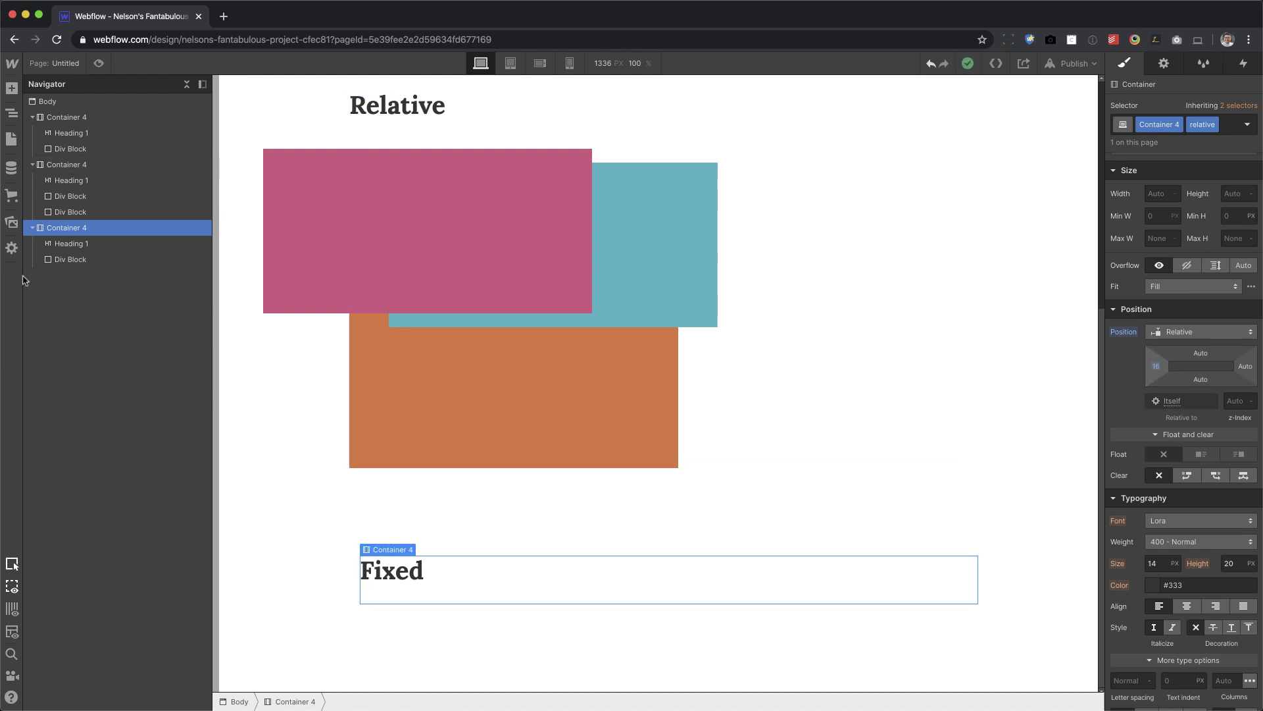
left_click_drag(70, 259, 90, 117)
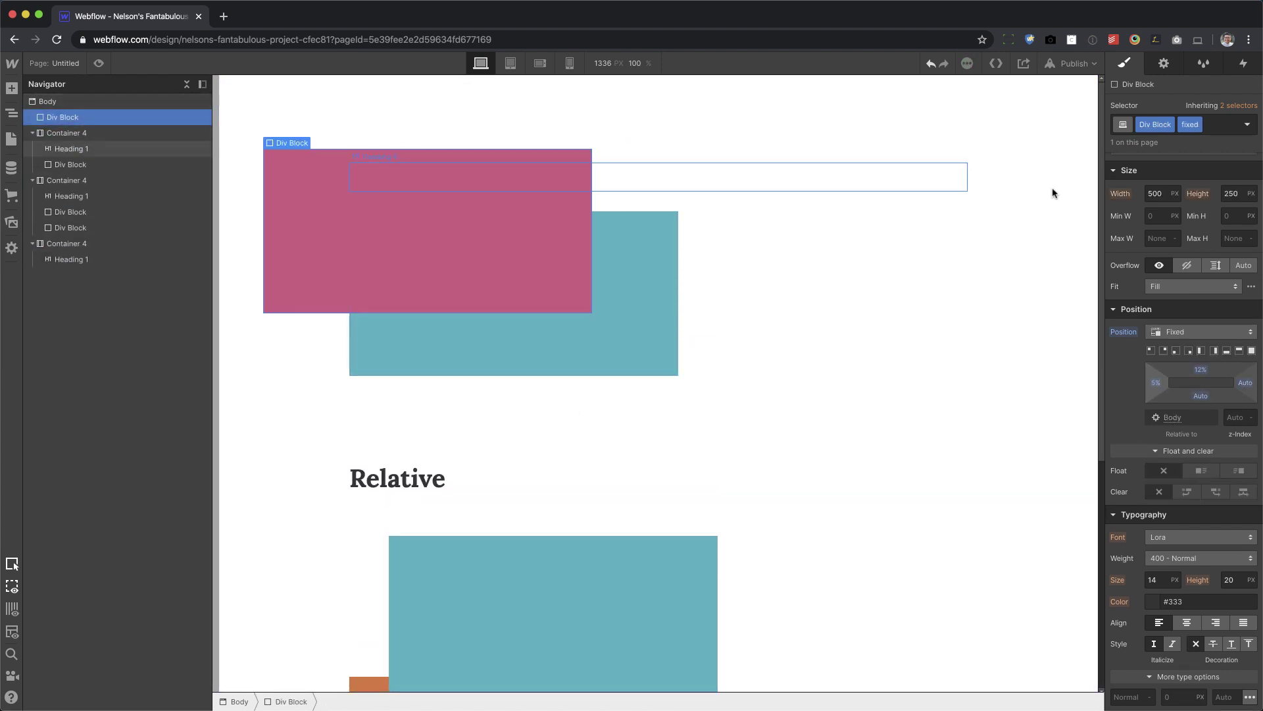
Step: Give the fixed pink box a z-index of 1 and scroll to check it stays on top
scroll(1094, 471, "down", 5)
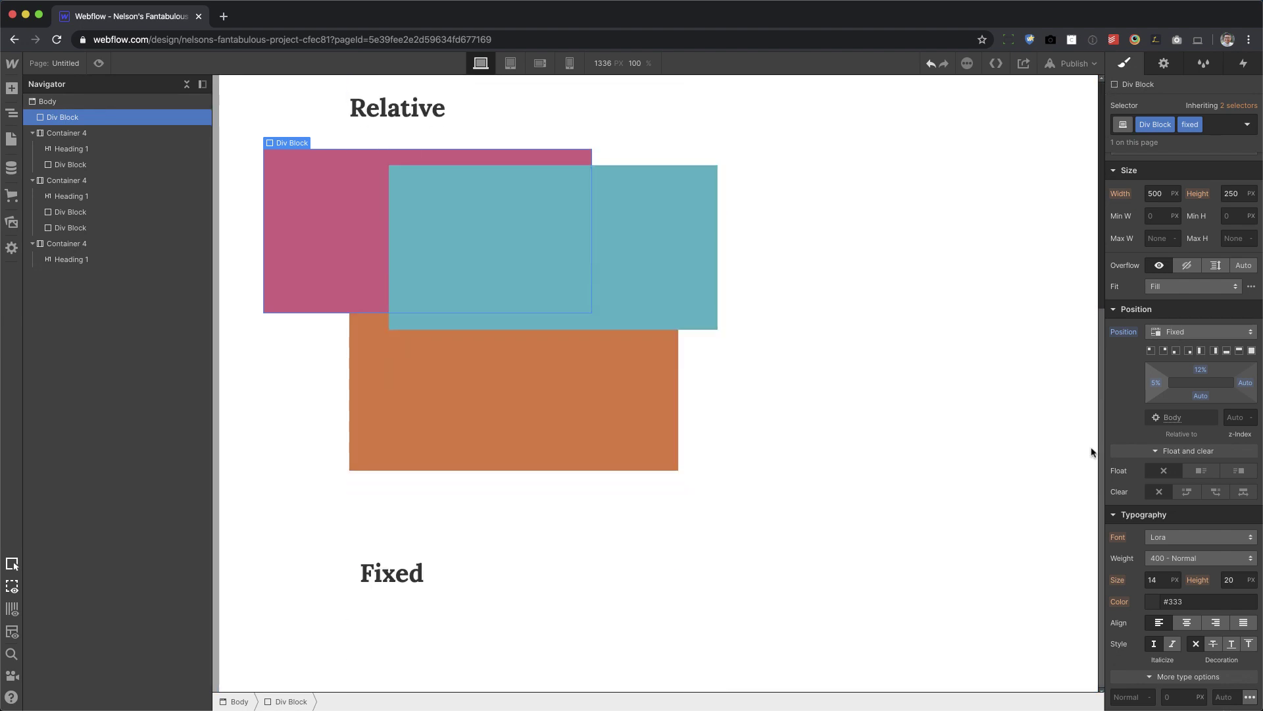
scroll(1094, 471, "up", 3)
scroll(1074, 118, "down", 3)
scroll(1097, 401, "up", 5)
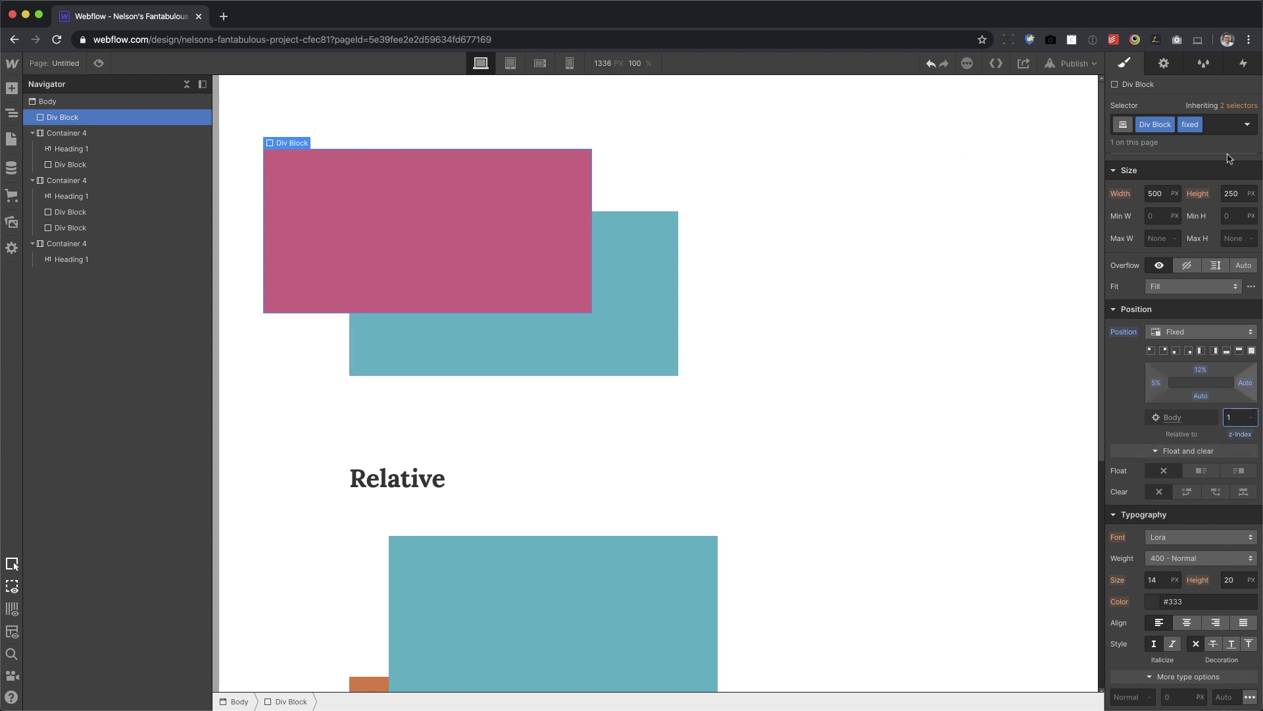
left_click_drag(1101, 99, 1156, 373)
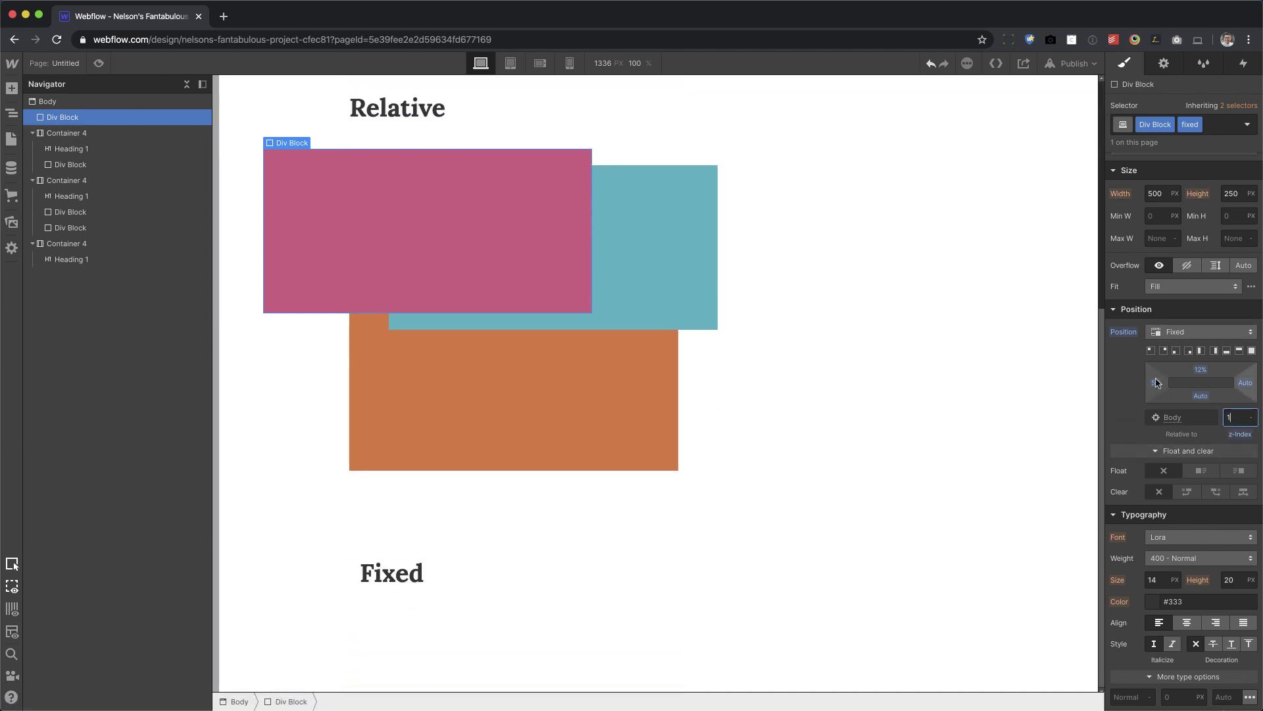
left_click_drag(1135, 289, 1127, 63)
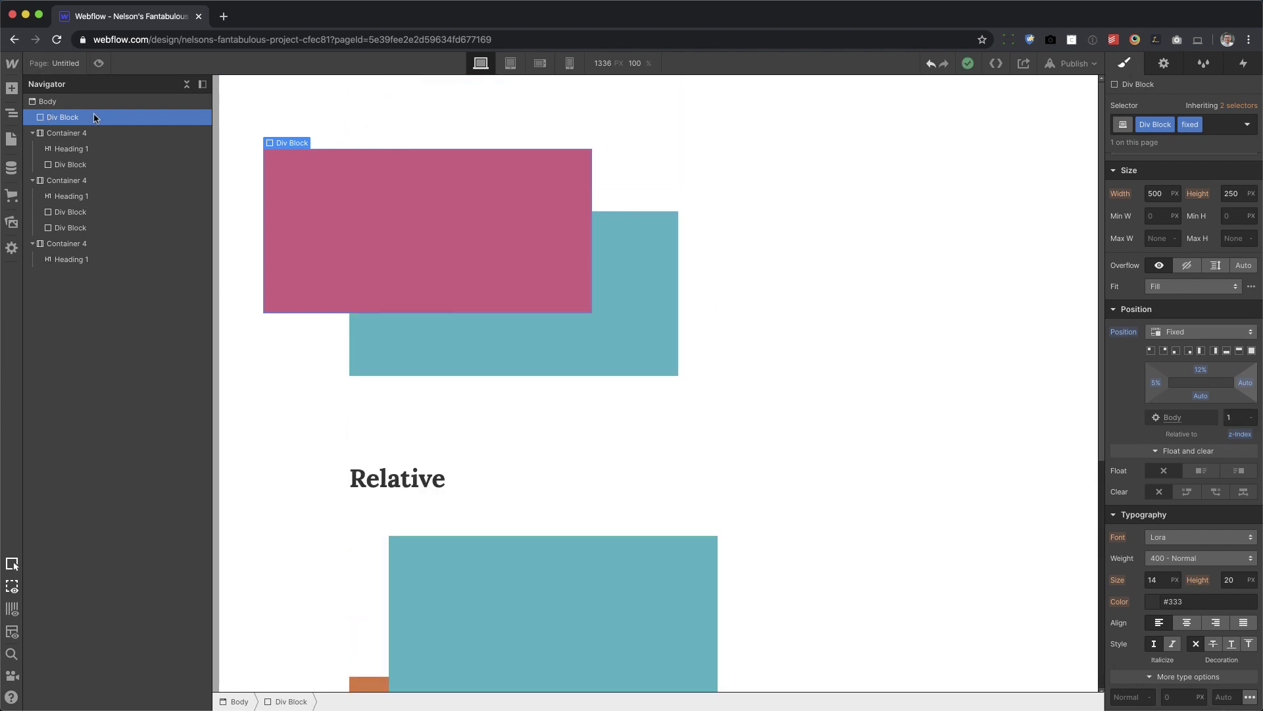
Step: Delete the old demo elements and add a new container pushed down with a top margin
key("Delete")
key("Delete")
key("Delete")
key("Delete")
key("Delete")
key("Delete")
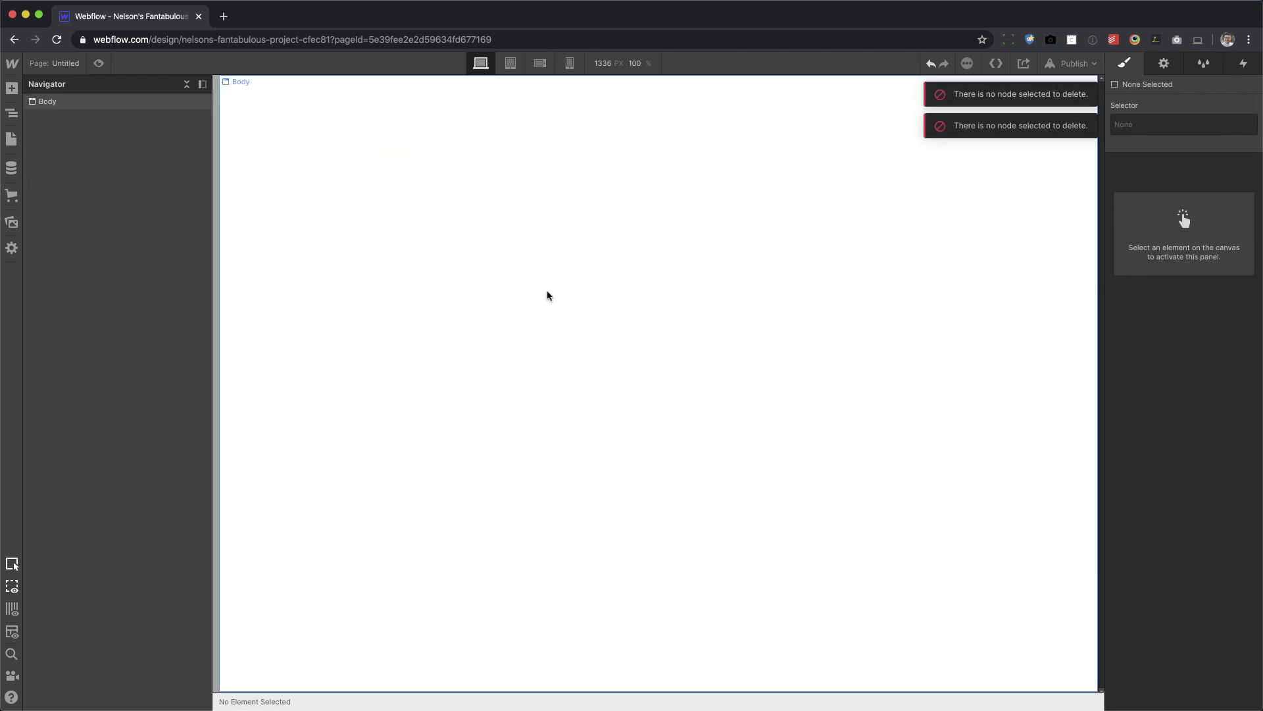
left_click(550, 323)
key("a")
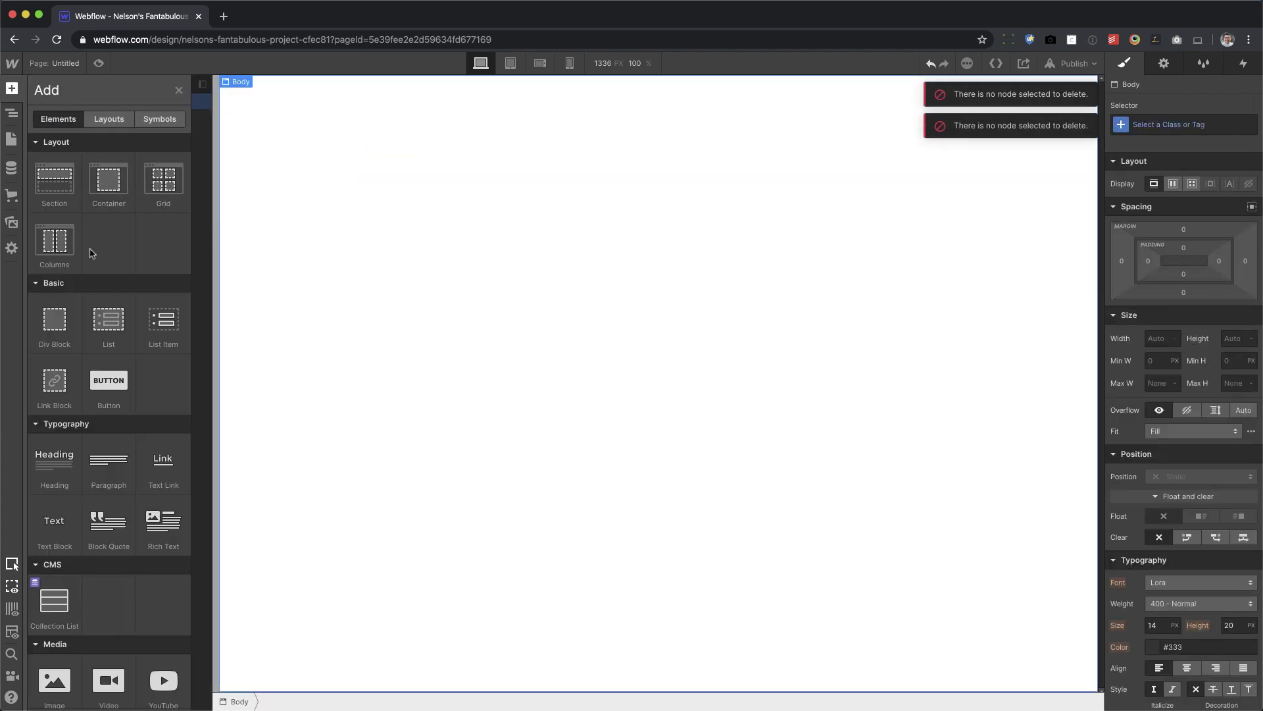
left_click_drag(105, 185, 761, 285)
left_click_drag(658, 77, 659, 210)
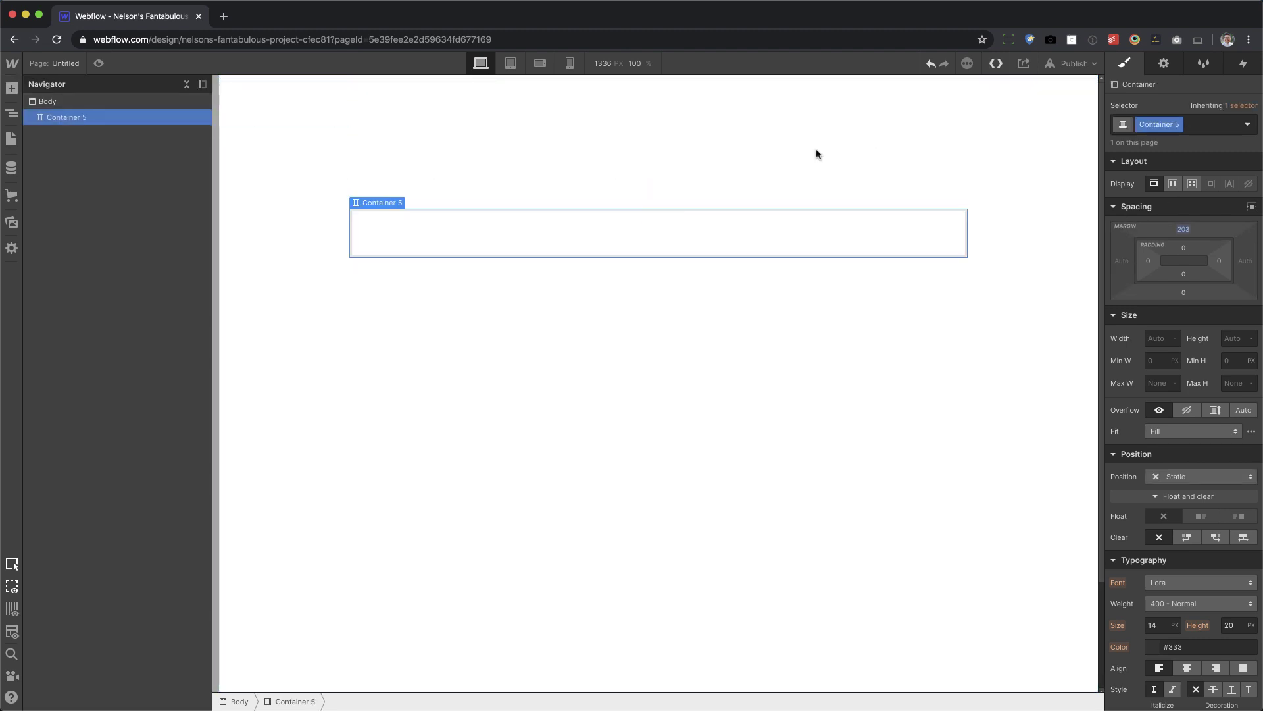
Step: Put a two-column, single-row grid with a 100 px column gap inside the container
key("a")
left_click_drag(168, 181, 497, 240)
left_click_drag(665, 238, 734, 238)
left_click_drag(932, 415, 934, 415)
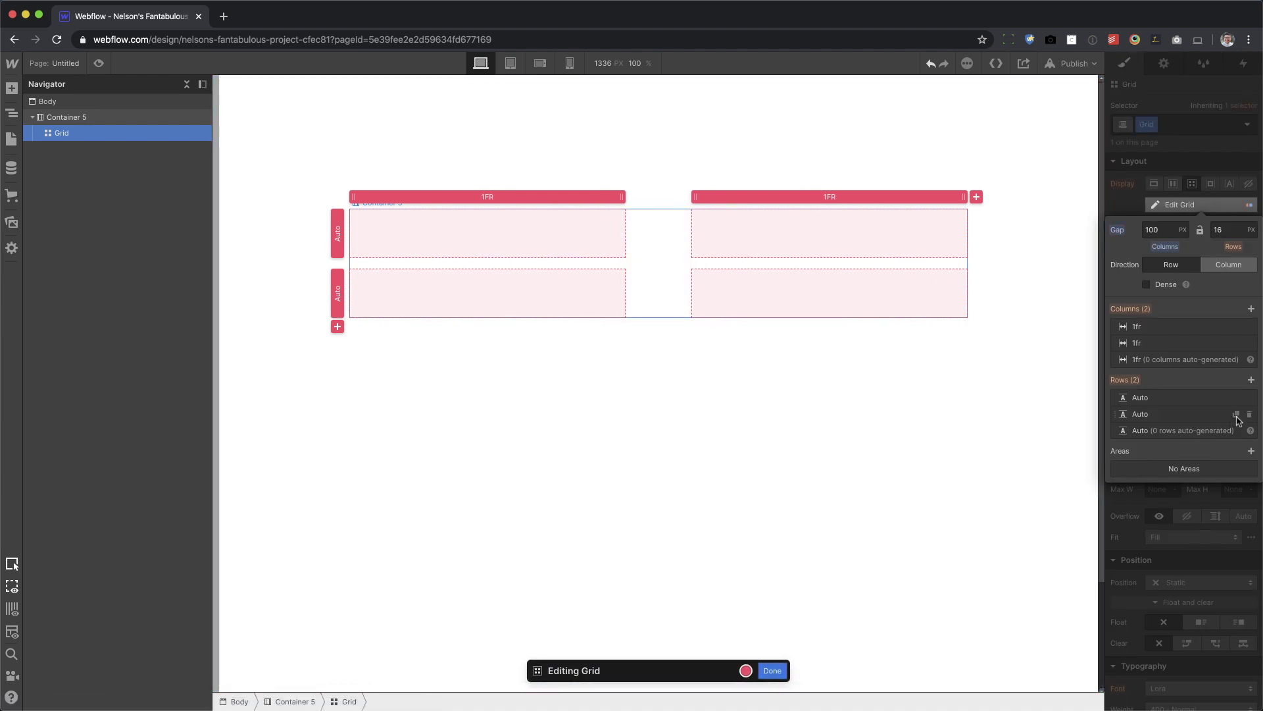
left_click(1249, 414)
left_click(772, 670)
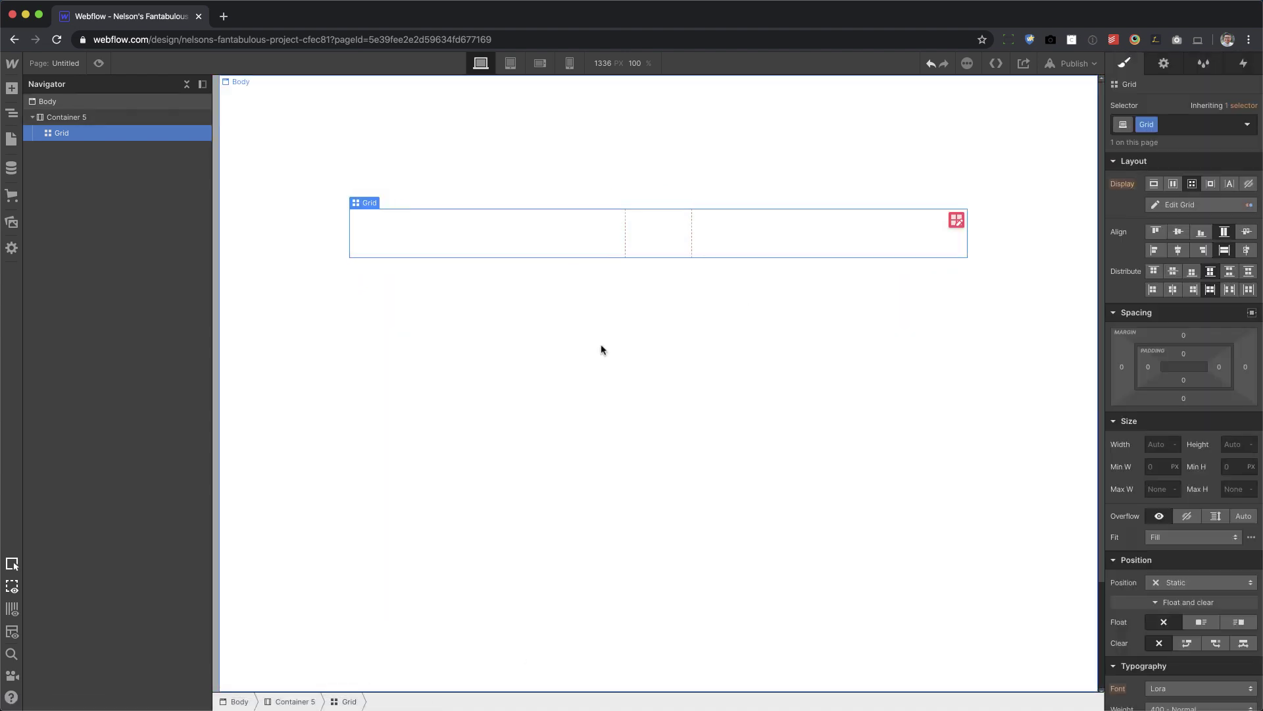
key("a")
left_click_drag(53, 464, 416, 252)
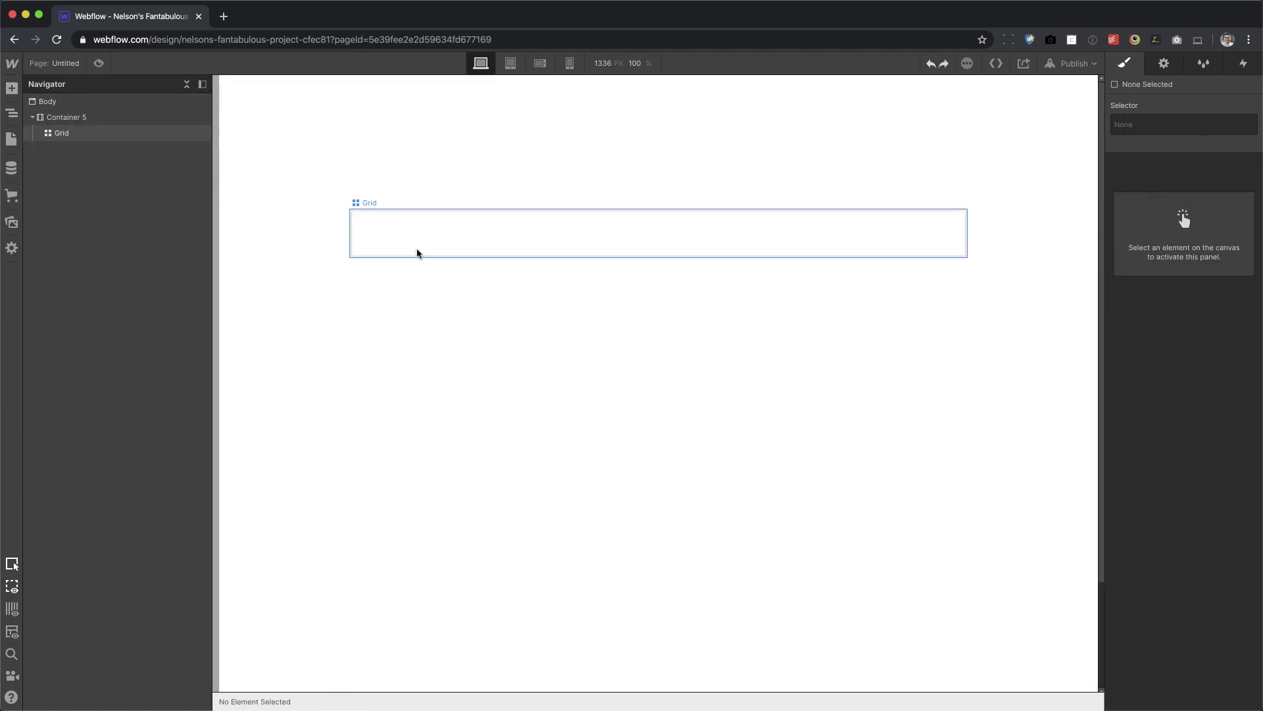
Step: Fill the grid's left cell with a Div Block holding an H2 heading and a paragraph
left_click(419, 233)
key("a")
left_click_drag(59, 321, 423, 243)
key("a")
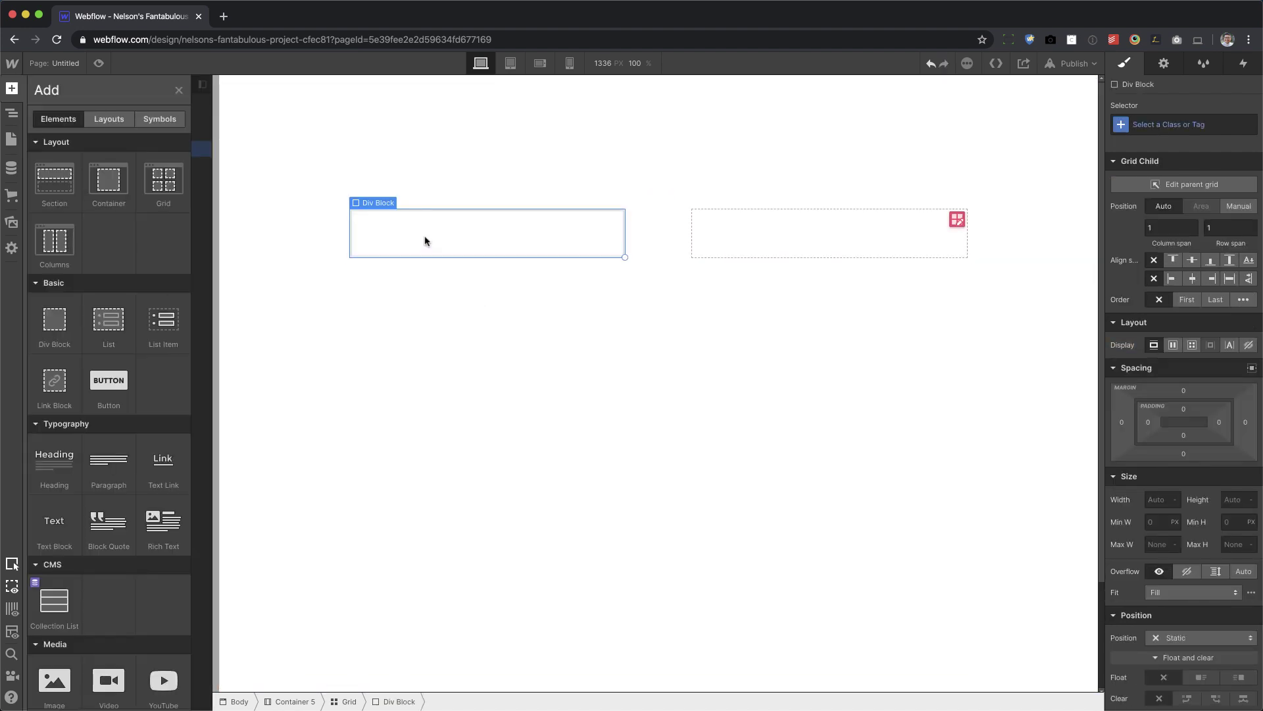
left_click_drag(110, 469, 428, 246)
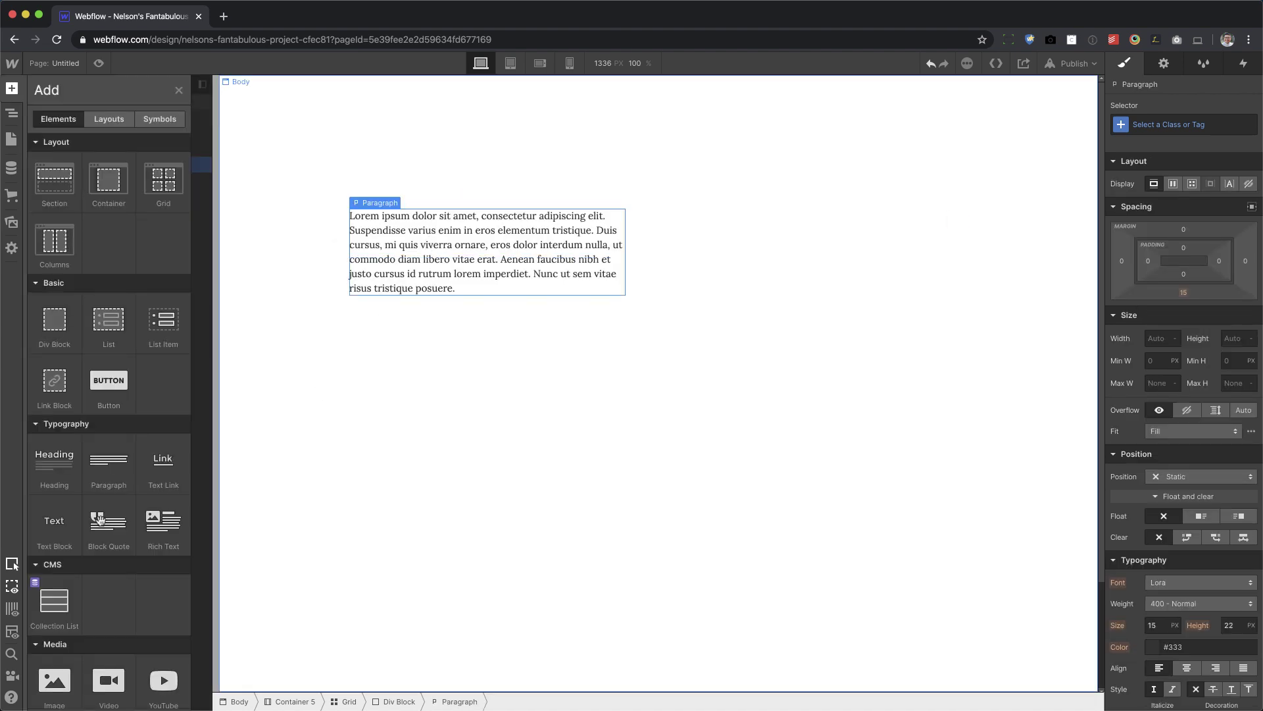
left_click_drag(54, 464, 434, 227)
left_click(393, 277)
left_click(499, 252)
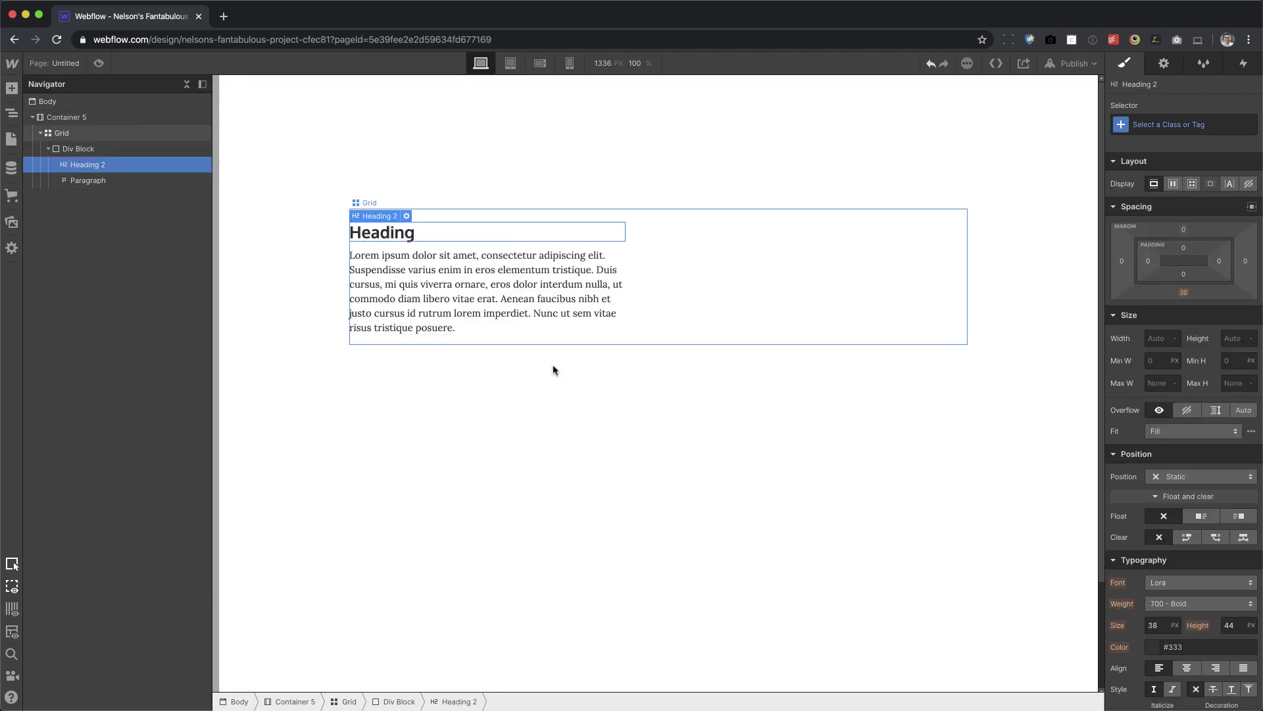
Step: Add a Div Block with a Rich Text Block to the right cell and duplicate the rich text twice
key("a")
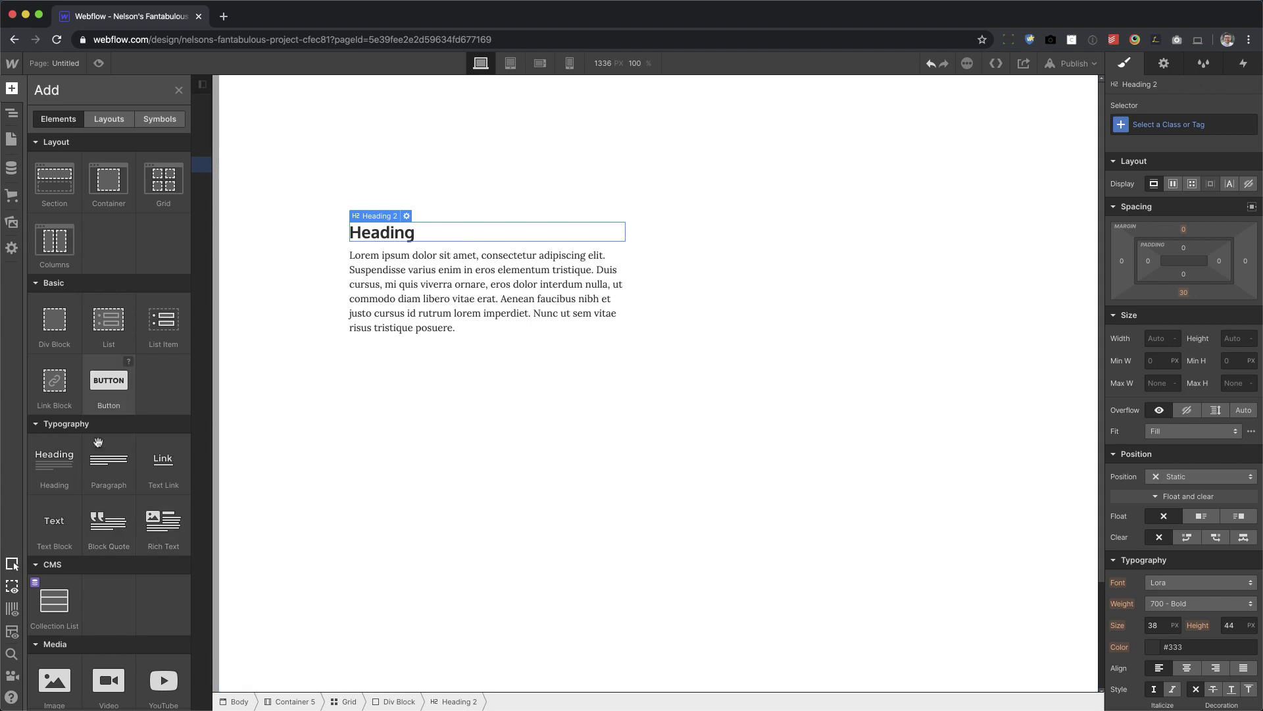
left_click_drag(55, 333, 748, 280)
left_click_drag(164, 523, 796, 329)
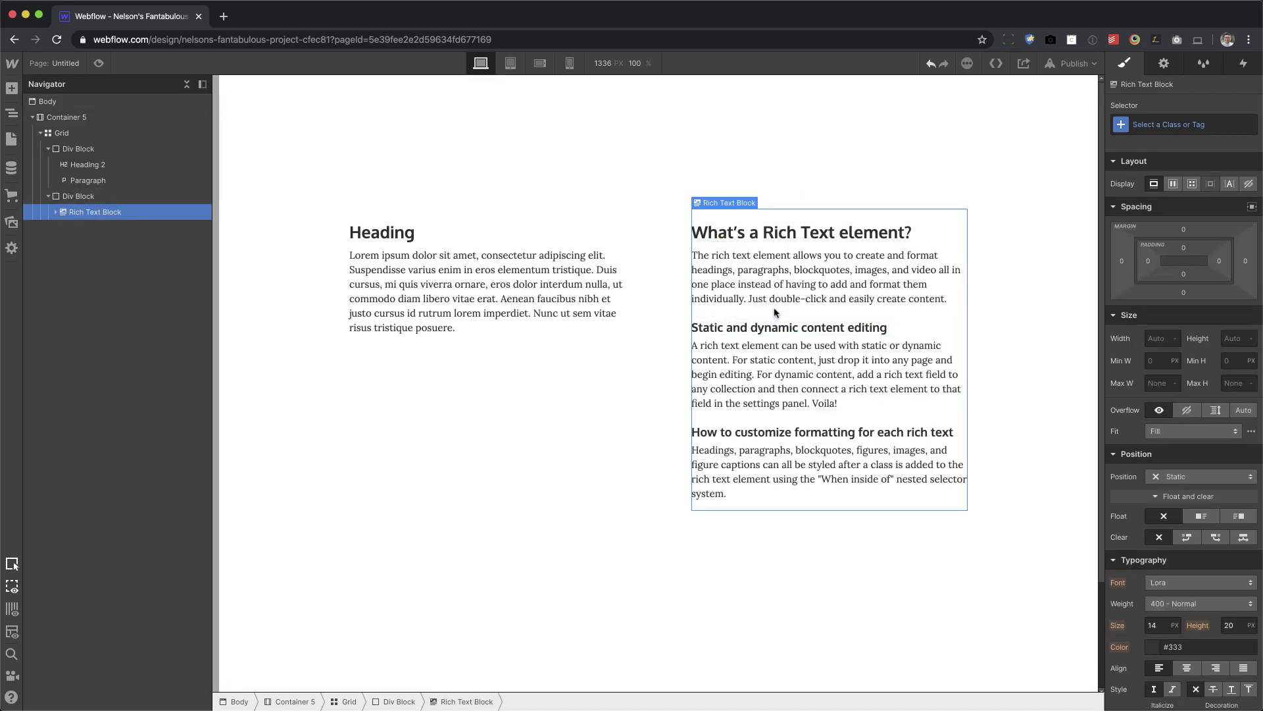
key("super+d")
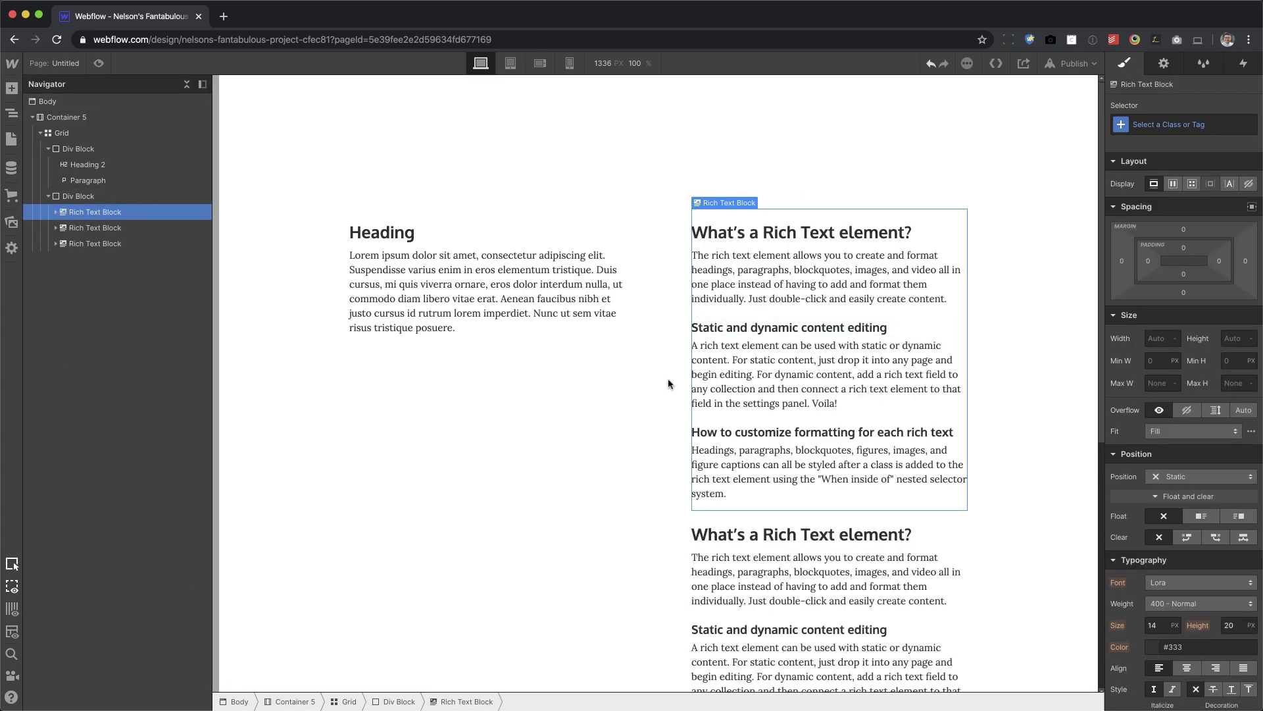
key("super+d")
scroll(606, 454, "down", 2)
Step: Set Container 5's bottom margin to 200vh
scroll(607, 457, "down", 3)
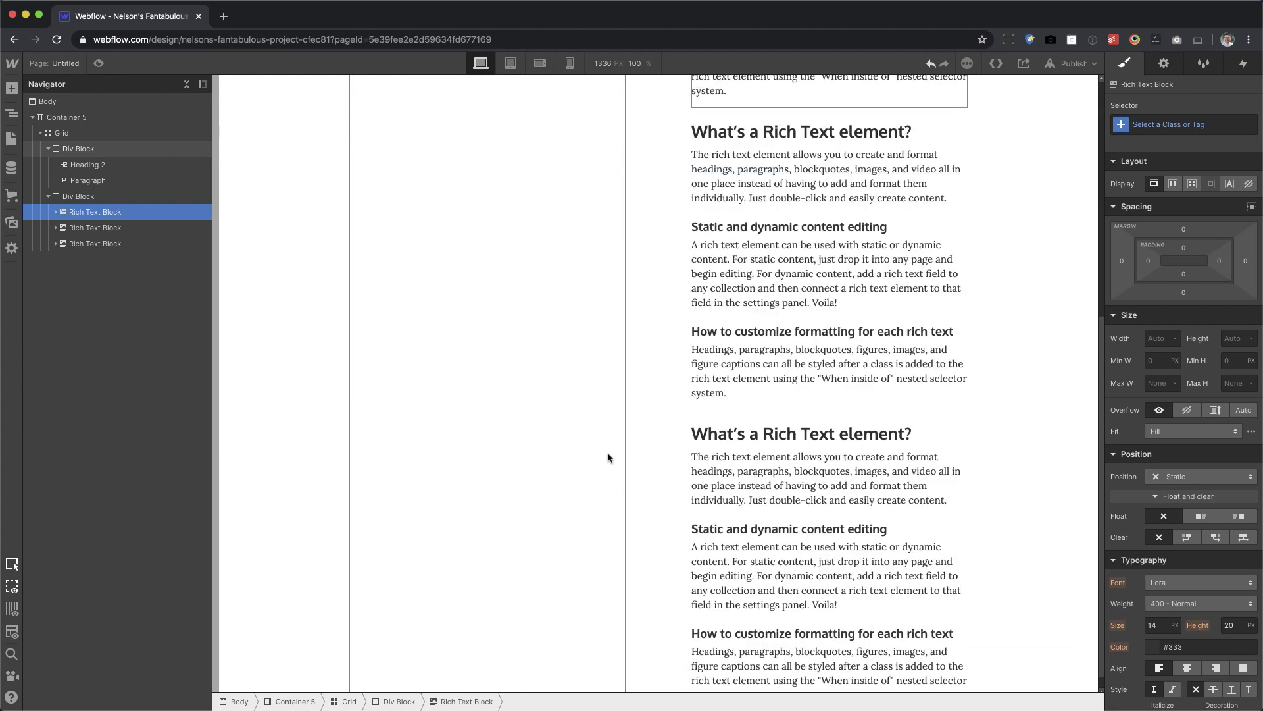
scroll(607, 458, "up", 5)
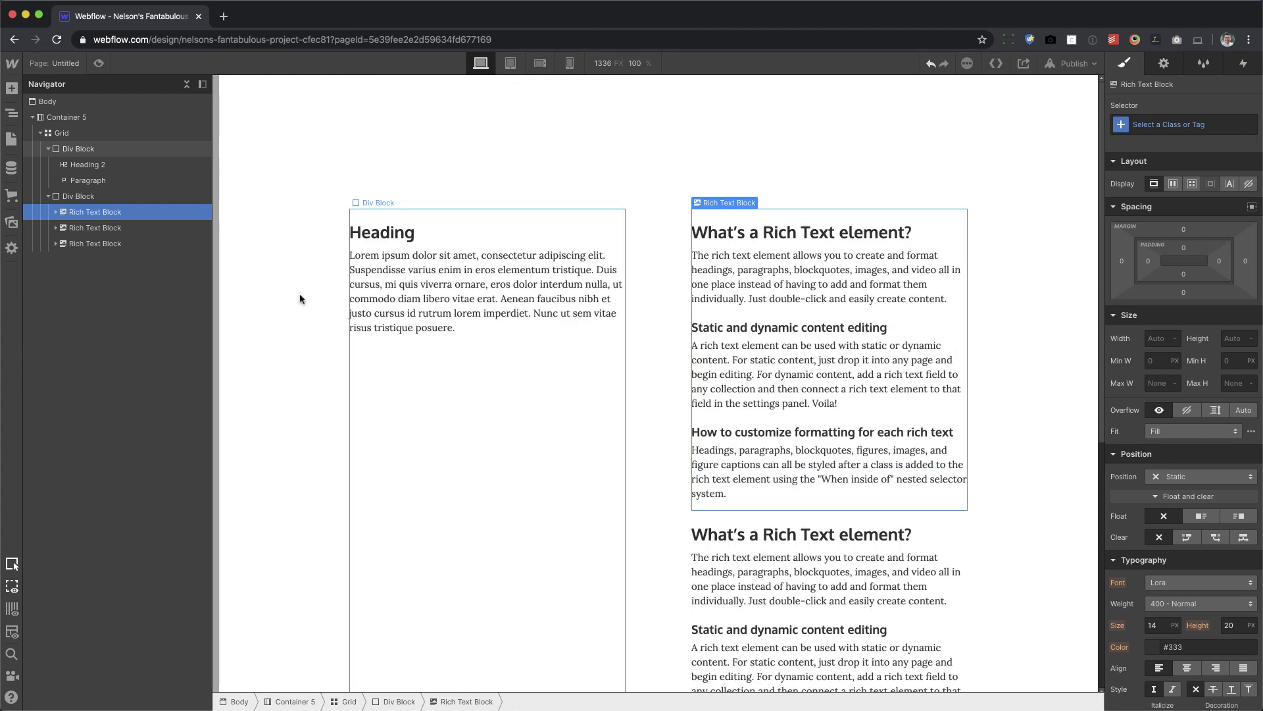
left_click(65, 118)
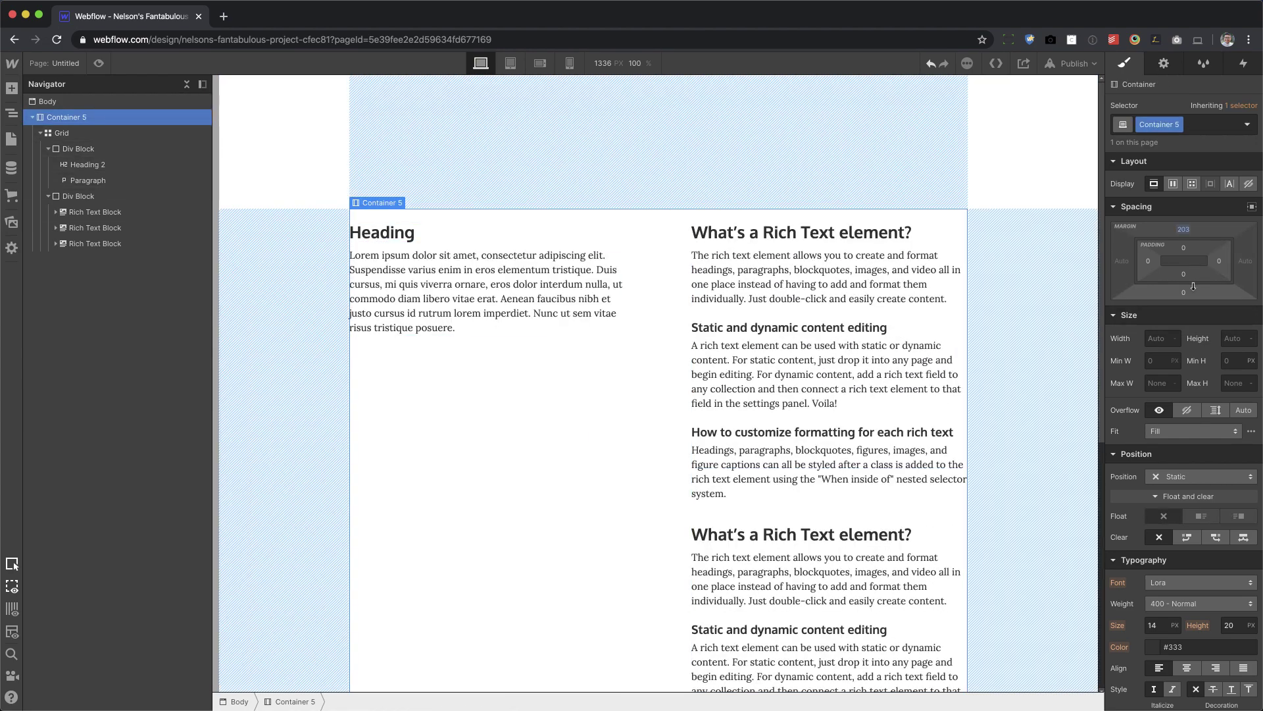
left_click(1187, 293)
type("200vh")
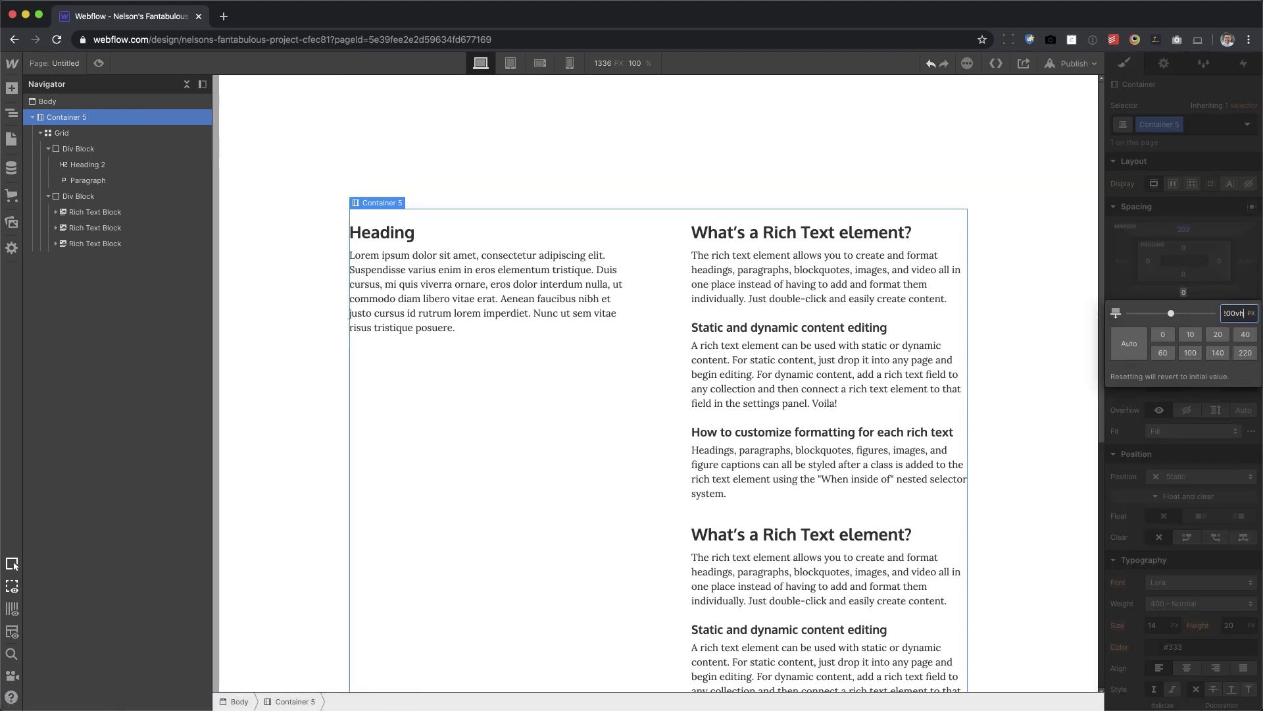
key("Return")
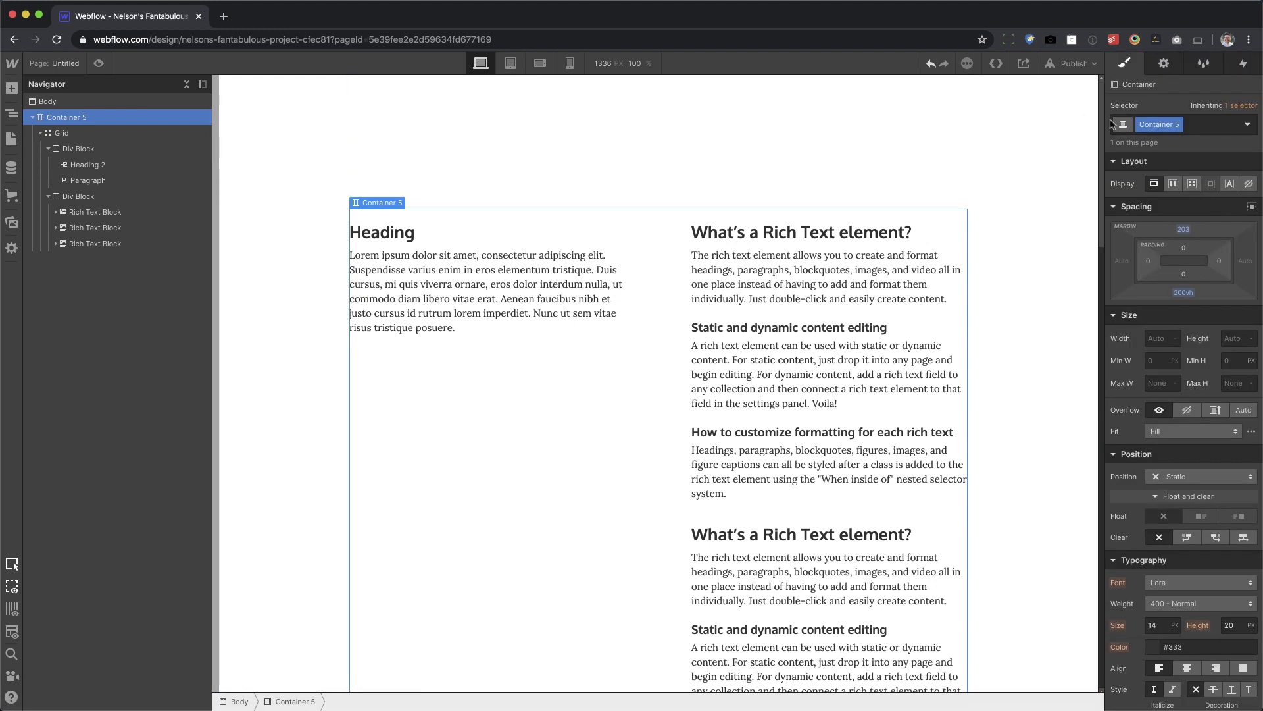
mouse_move(1103, 104)
left_mouse_down()
mouse_move(1125, 389)
mouse_move(1089, 87)
left_mouse_up()
left_click_drag(1104, 95, 1116, 195)
scroll(605, 187, "up", 8)
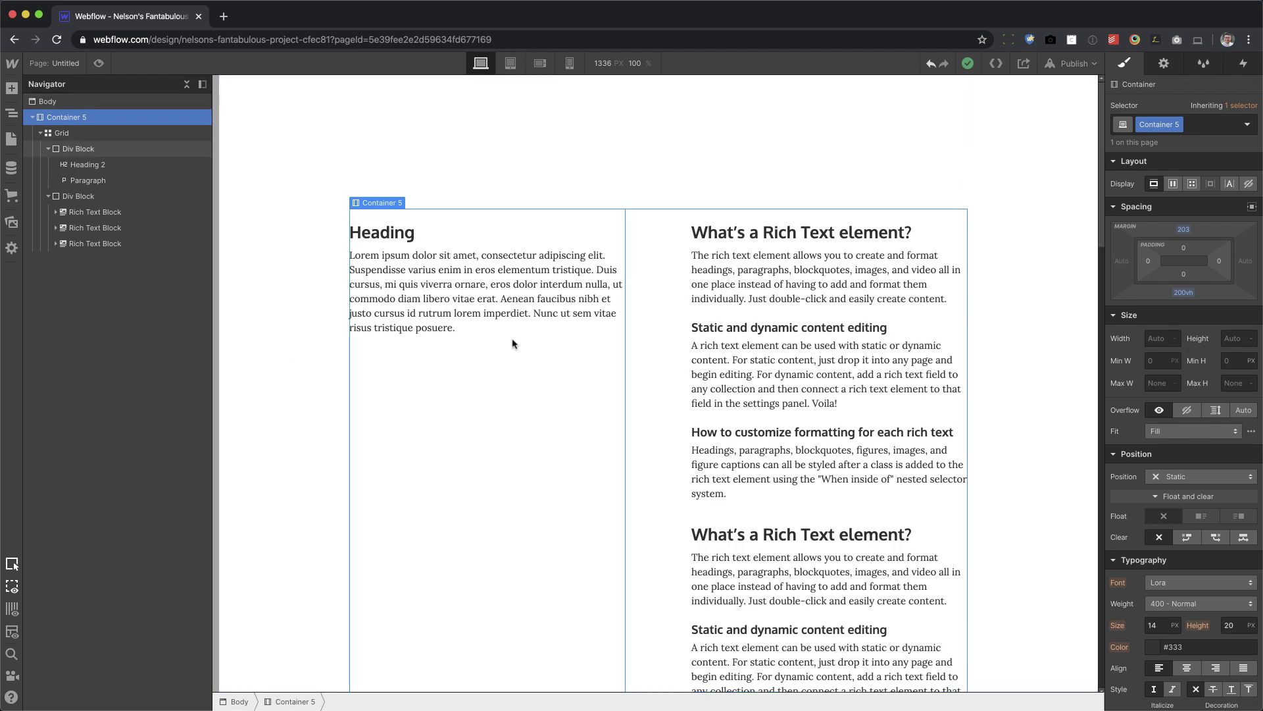
Step: Create a 'sticky' class on the left column's wrapper block
left_click(94, 153)
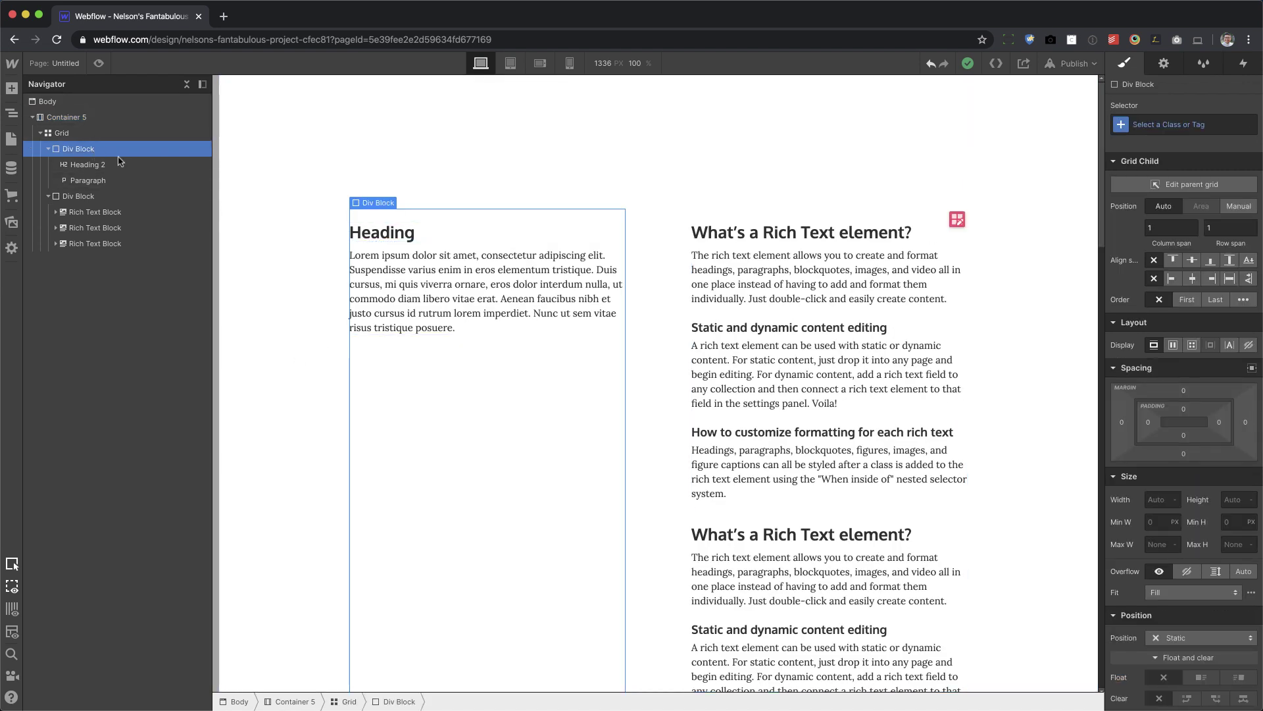
left_click(1146, 125)
type("sticky")
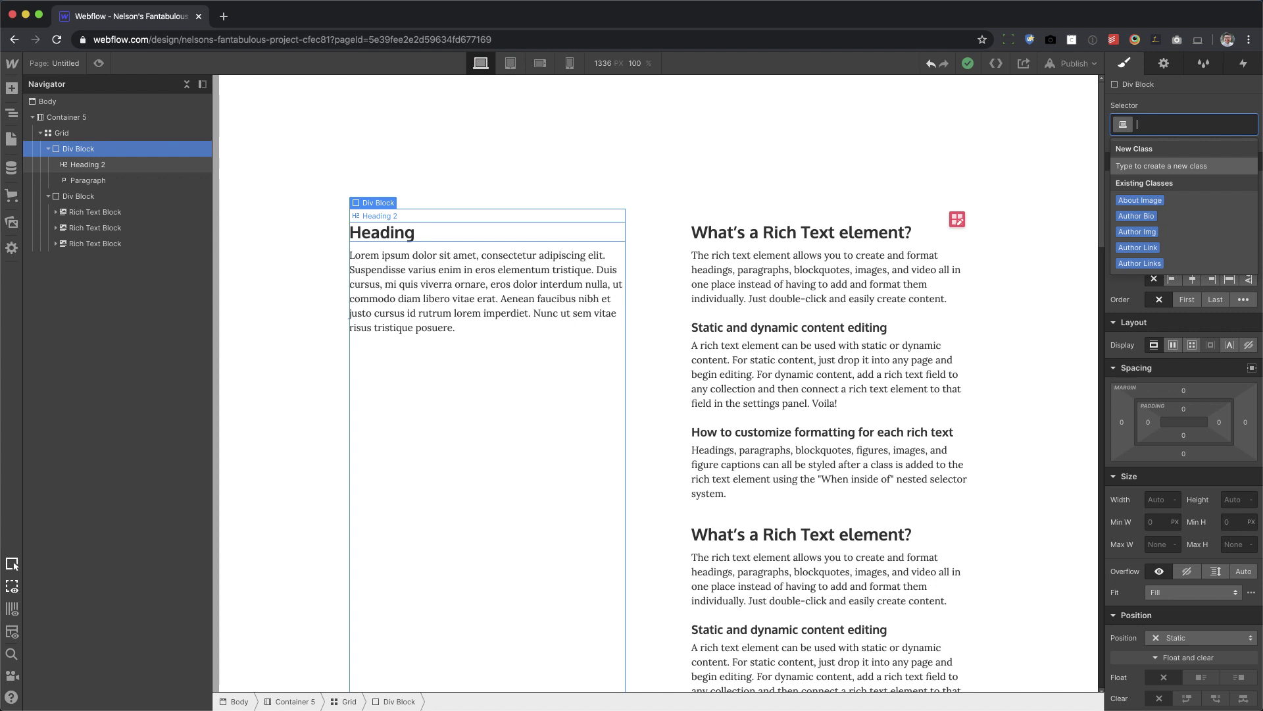
key("Return")
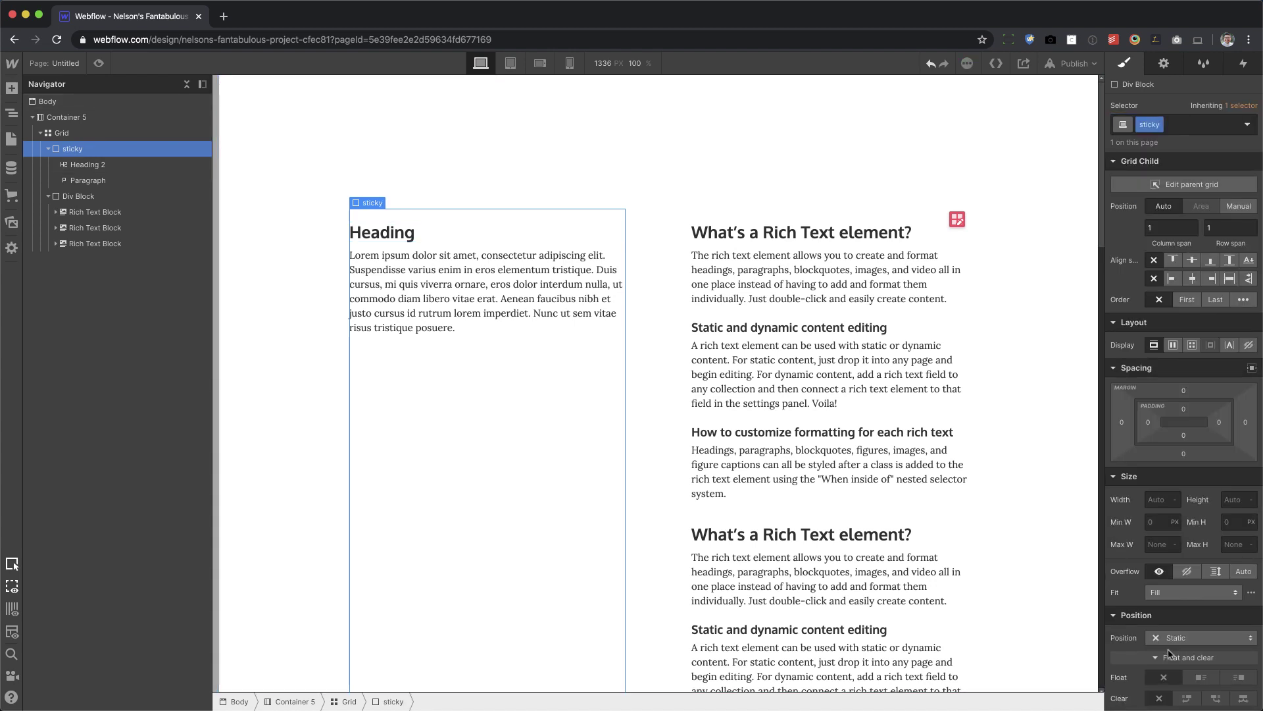
Step: Set the sticky block's Position to Sticky with a top offset of 0
scroll(1179, 631, "down", 3)
left_click(1179, 468)
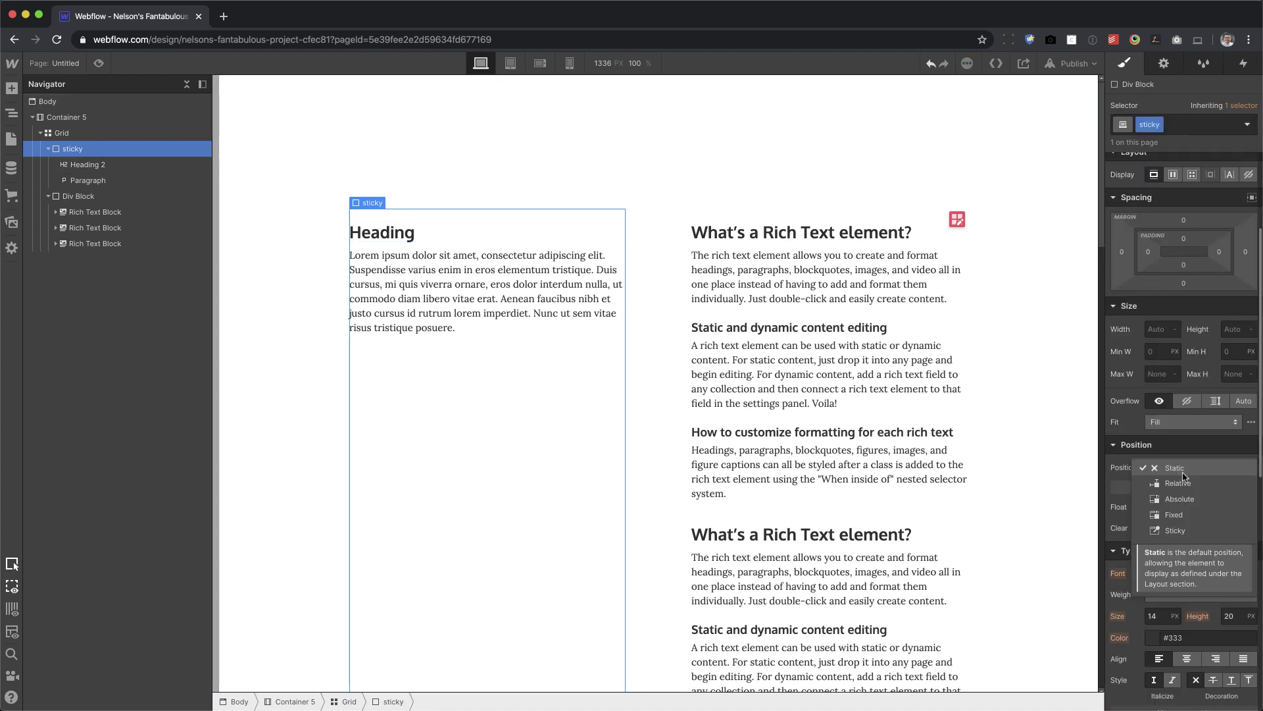
left_click(1194, 532)
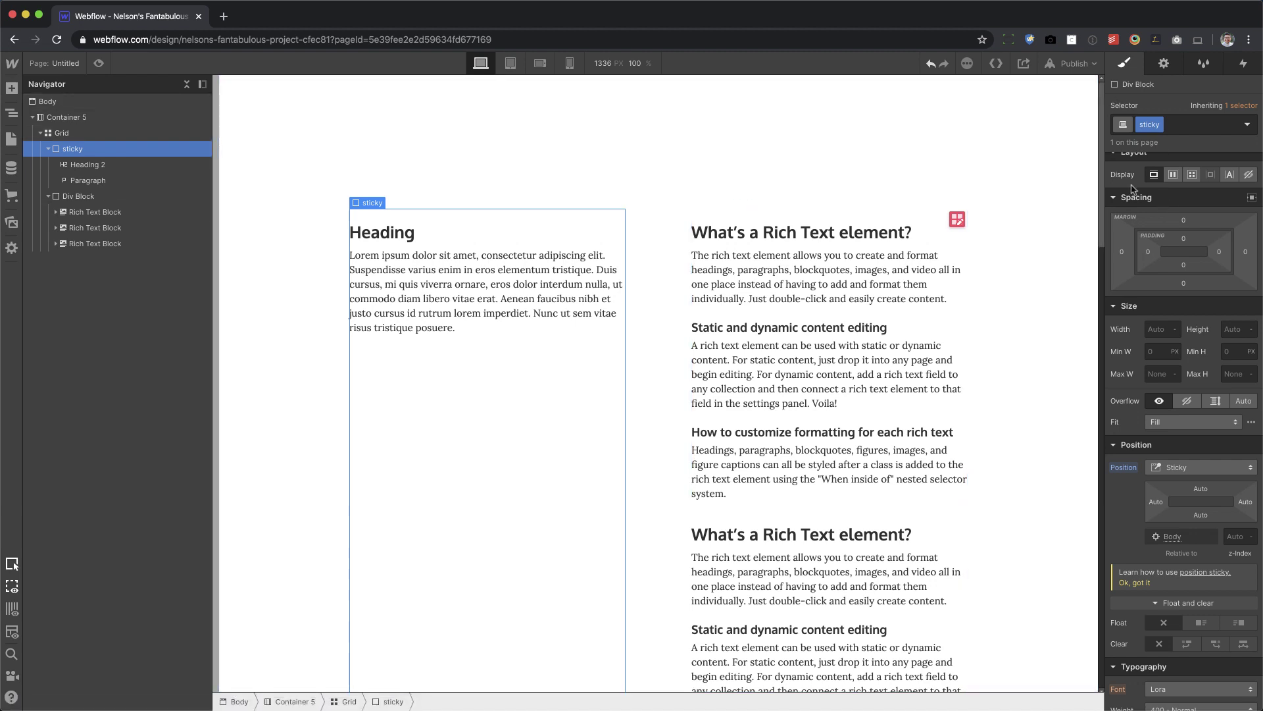
left_click(1200, 490)
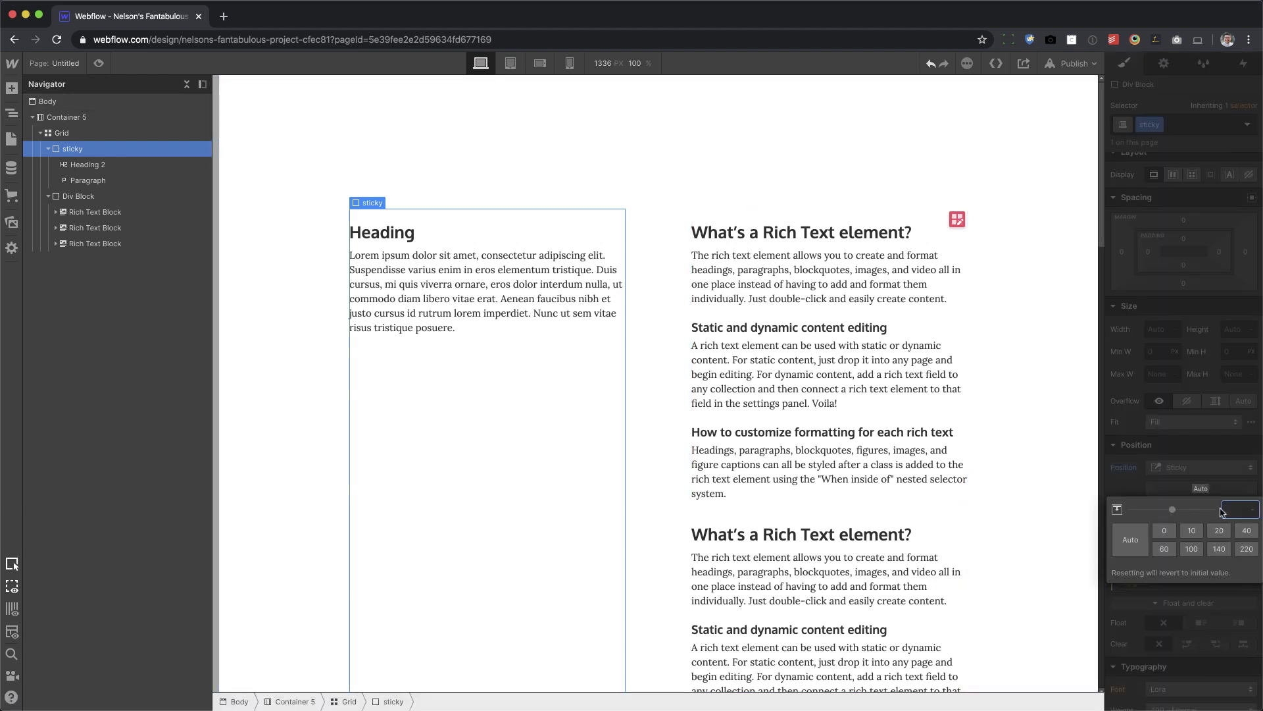
type("0")
key("Return")
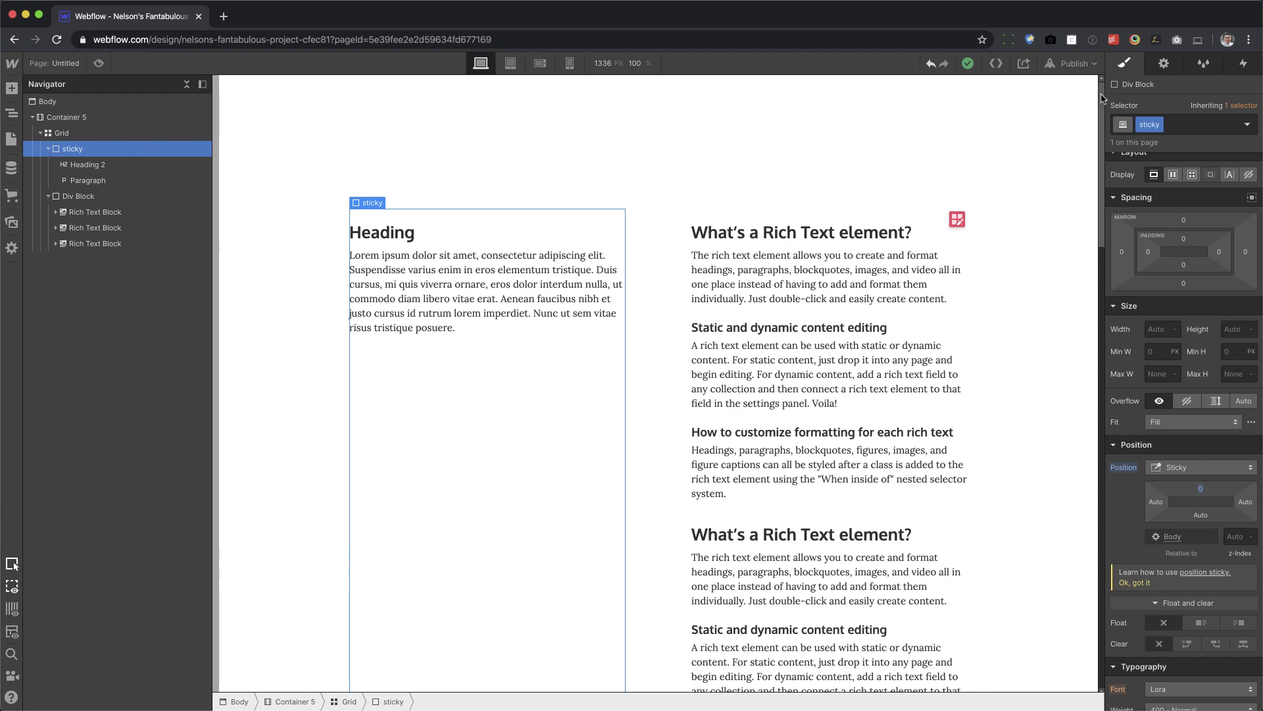
left_click_drag(1102, 92, 1103, 272)
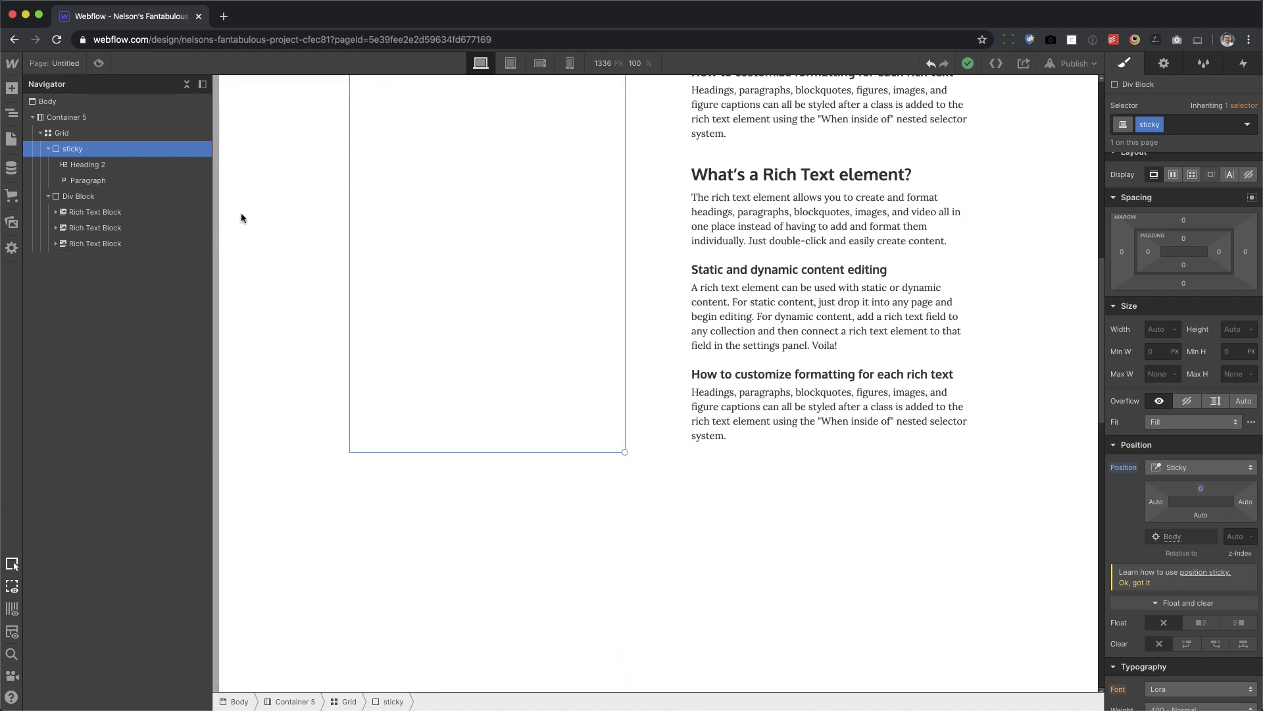
scroll(548, 380, "down", 5)
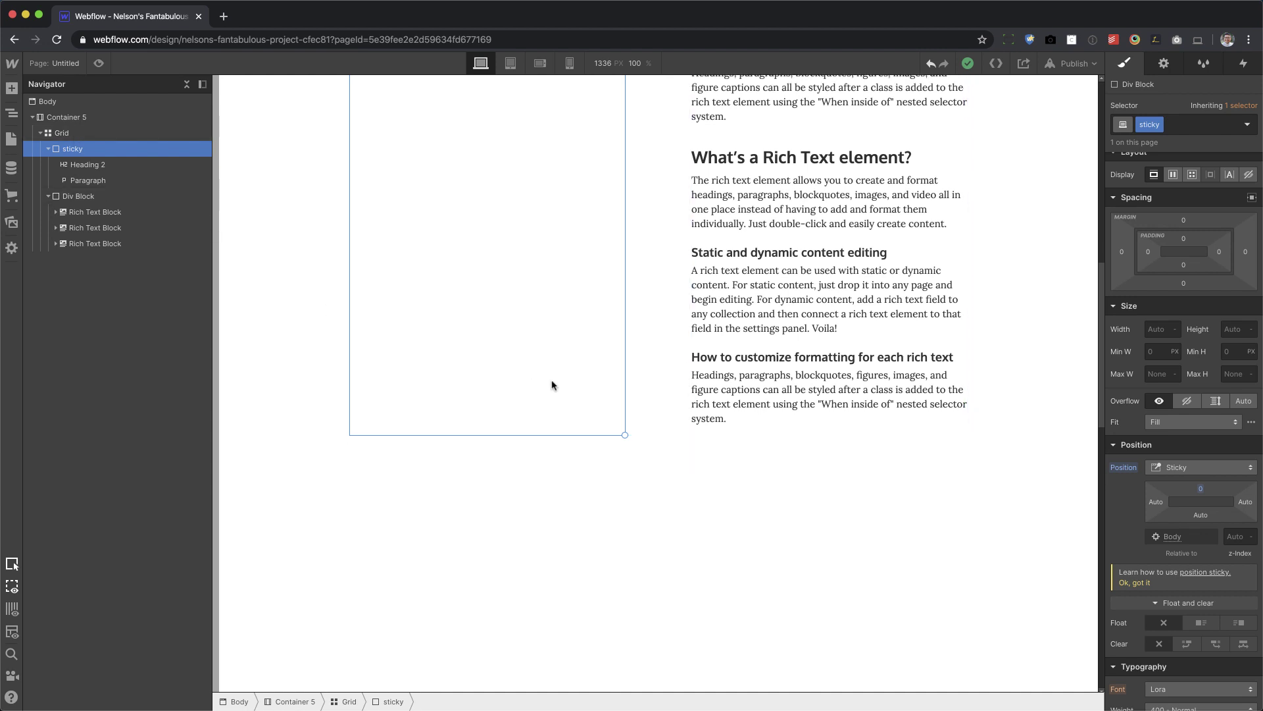
scroll(565, 346, "down", 7)
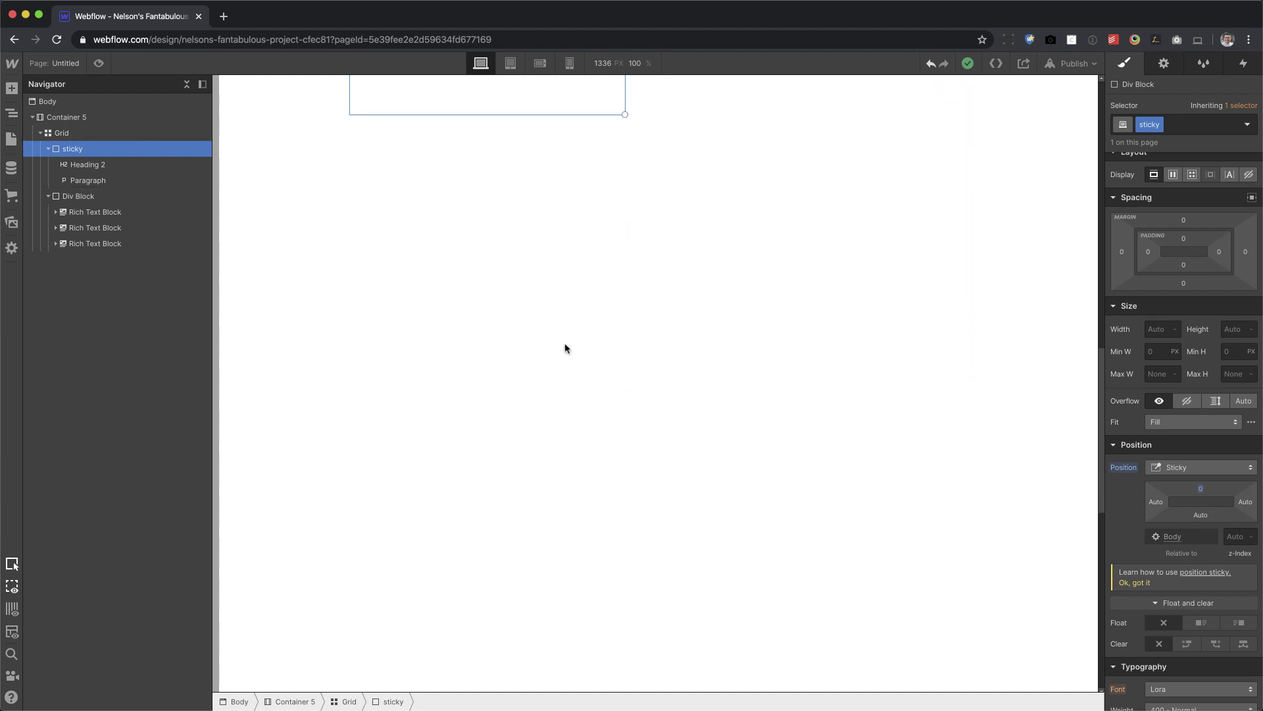
scroll(565, 348, "up", 20)
scroll(565, 348, "up", 5)
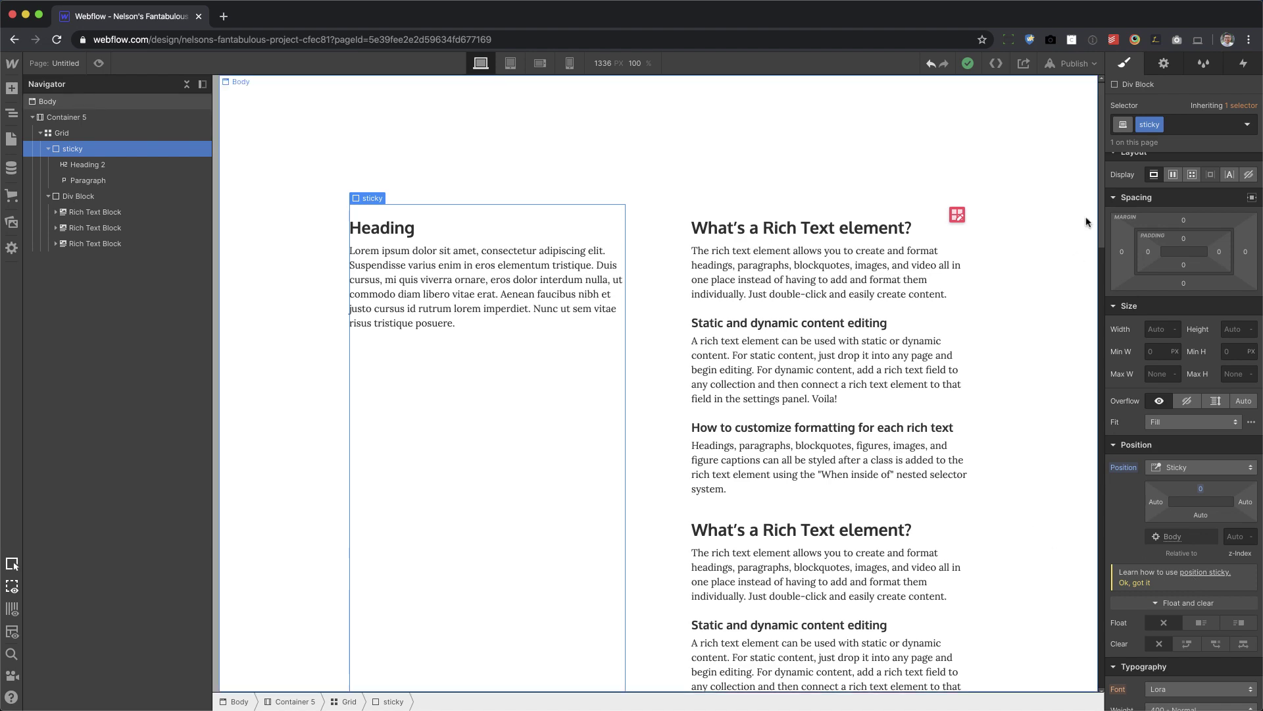
Step: Set the Grid element's Position to Relative
left_click_drag(1102, 115, 1114, 192)
scroll(1010, 141, "up", 10)
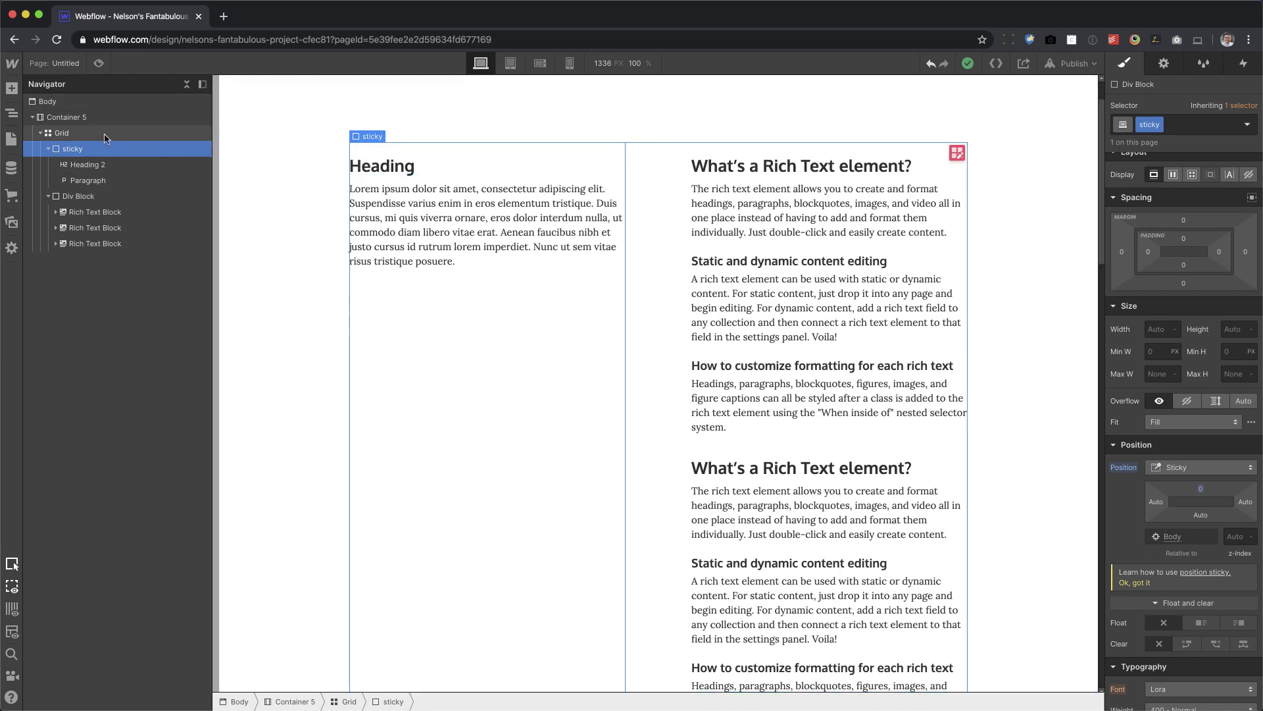
left_click(91, 135)
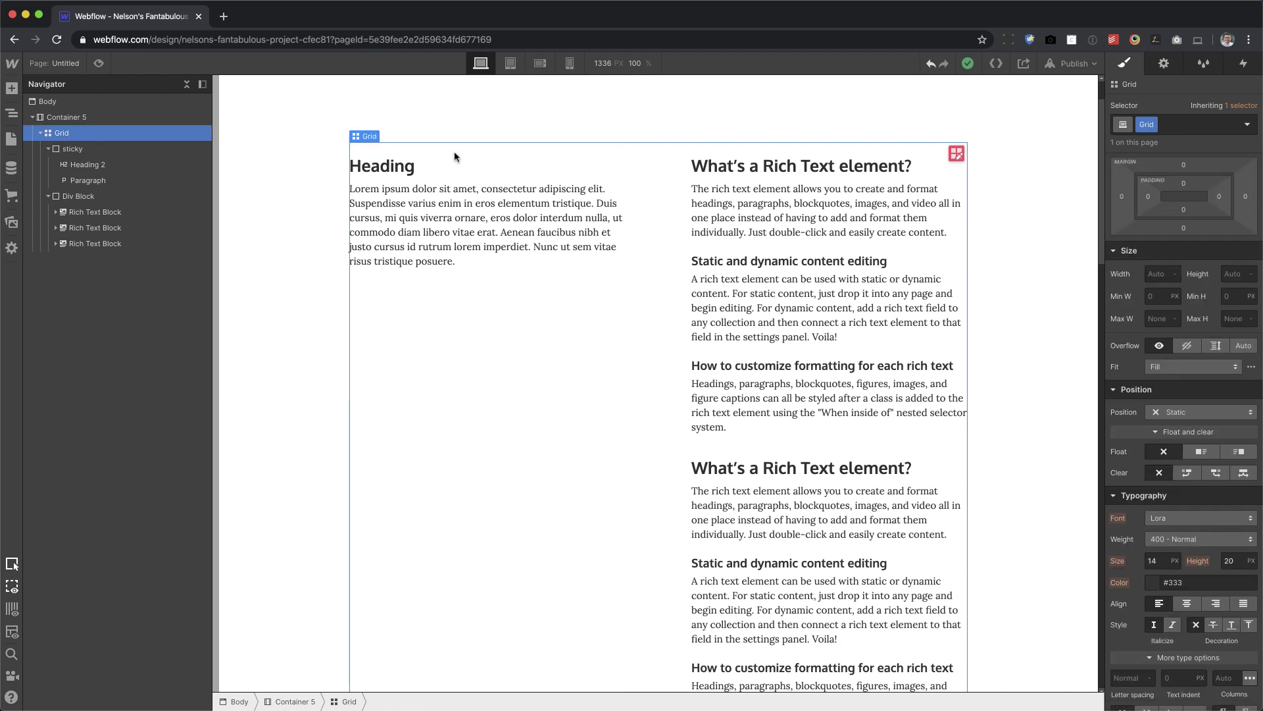
left_click(1191, 414)
left_click(1191, 429)
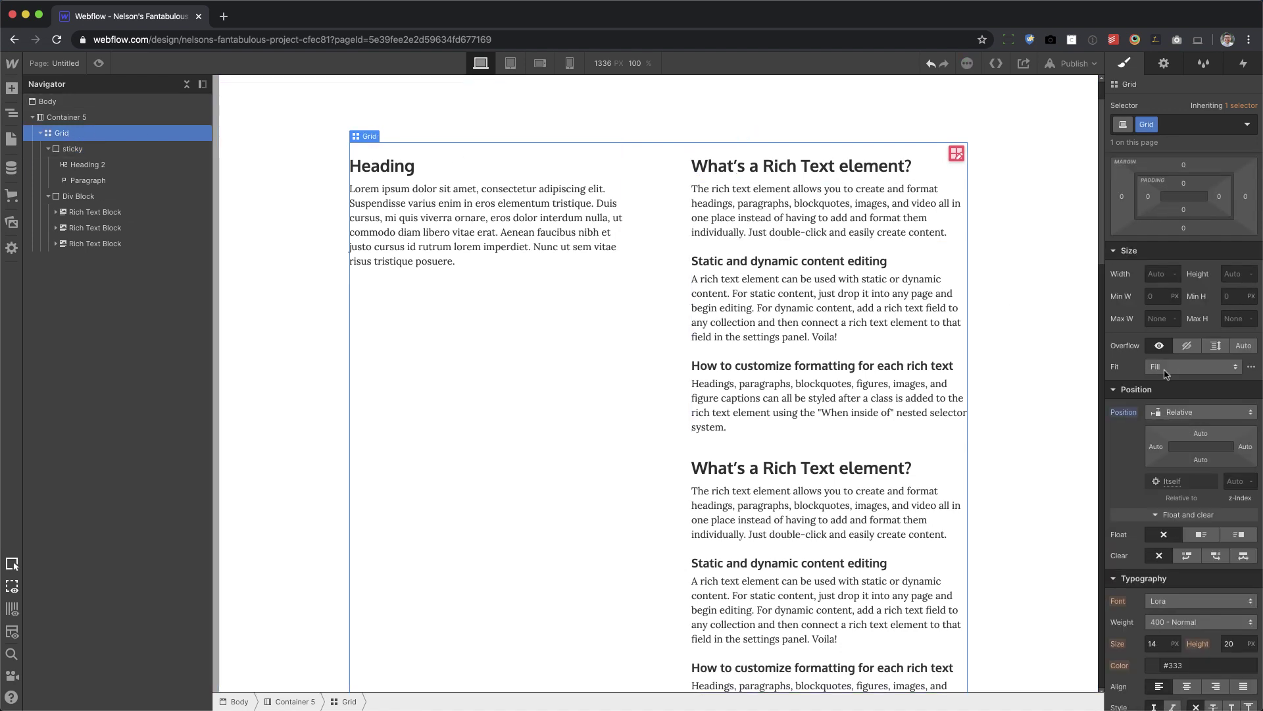
Step: Inspect the sticky column, Grid, Container 5 and page body by selecting each in turn
mouse_move(1105, 128)
left_mouse_down()
mouse_move(1103, 237)
mouse_move(1103, 131)
left_mouse_up()
left_click(111, 152)
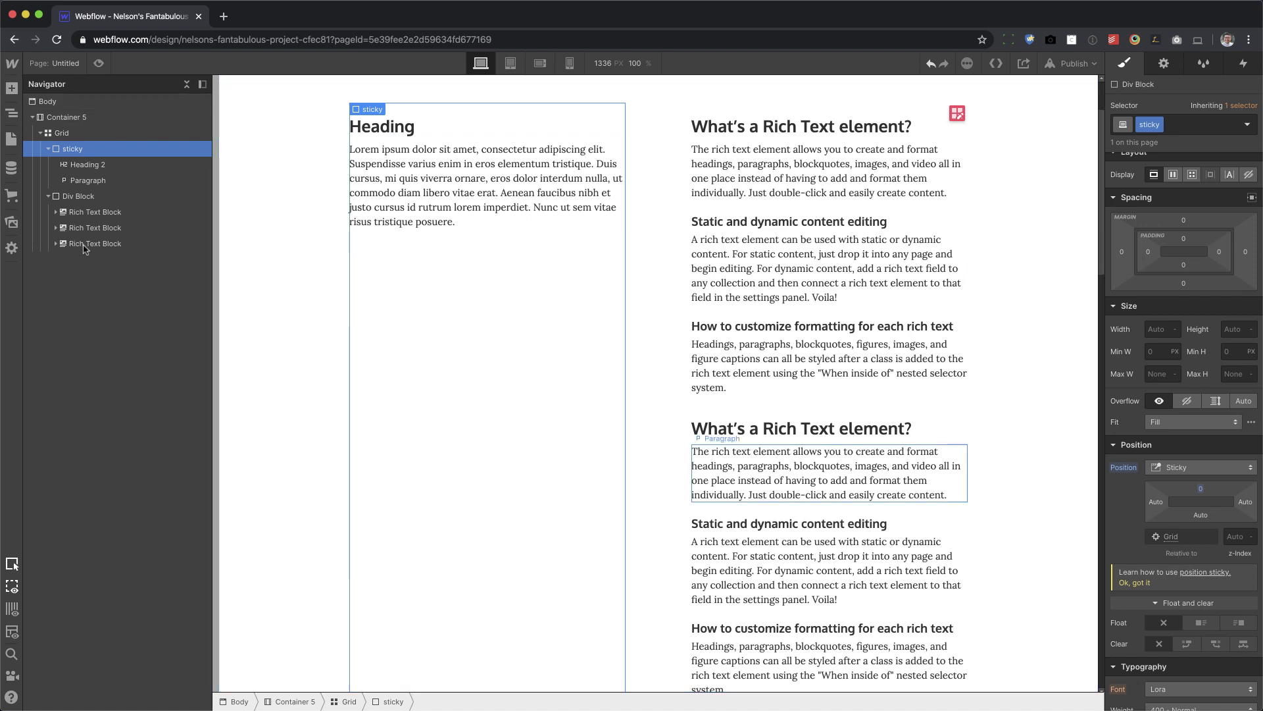
left_click(67, 136)
left_click(74, 119)
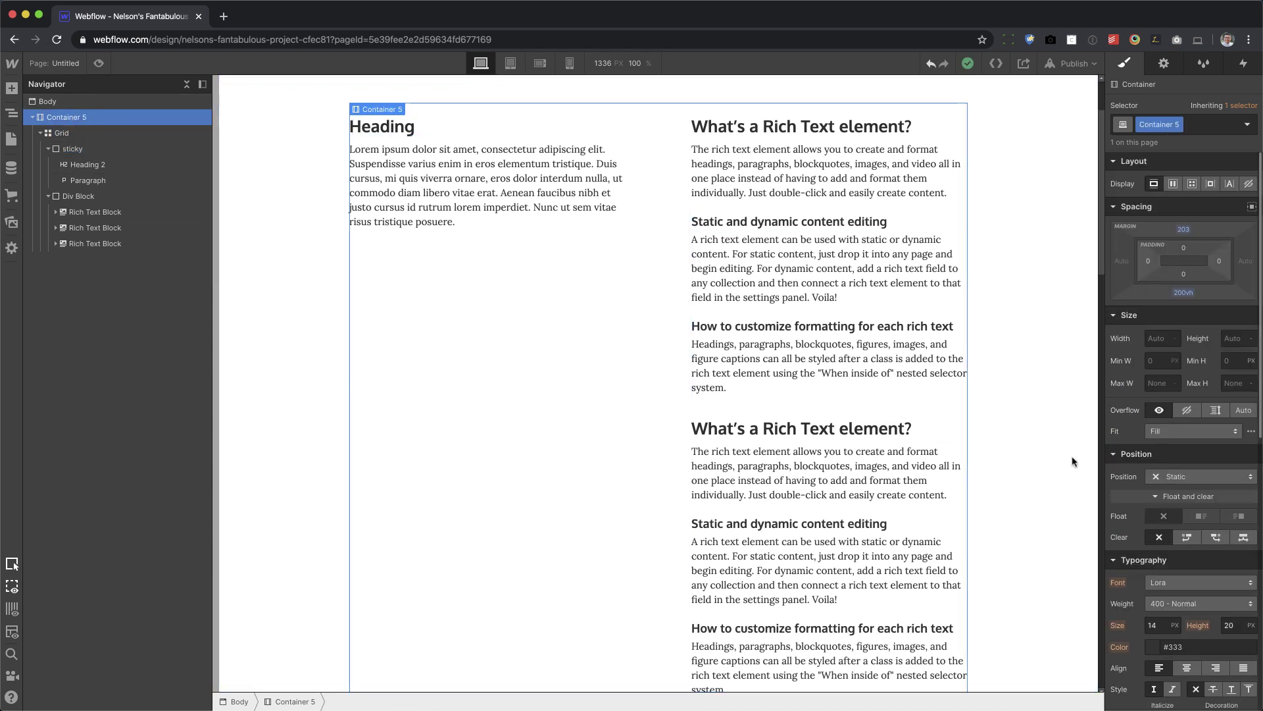
left_click(117, 139)
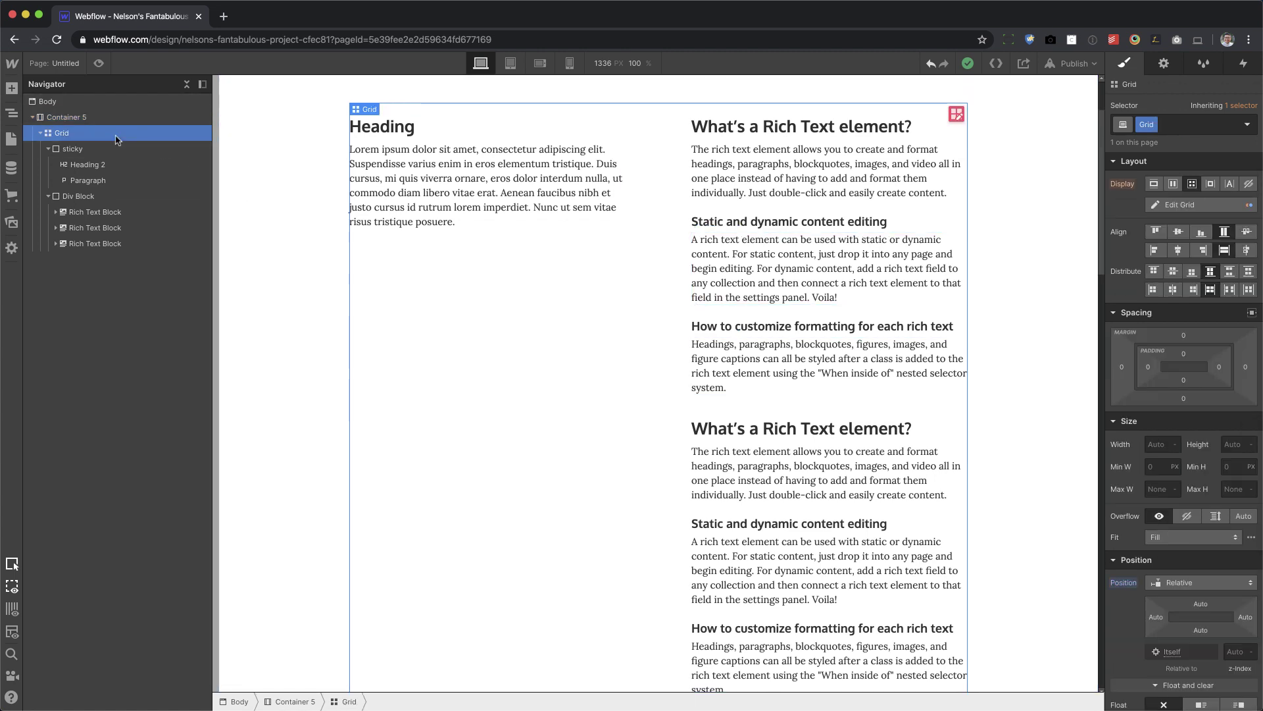
left_click(99, 101)
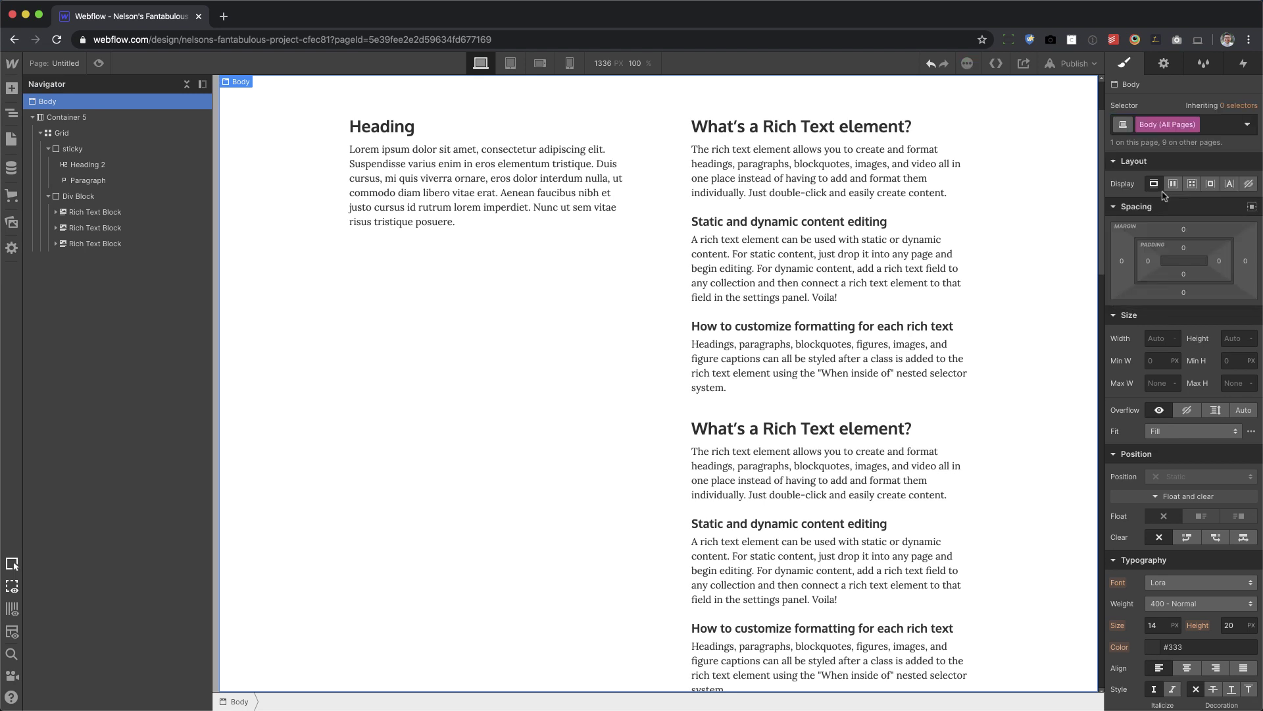
left_click(128, 134)
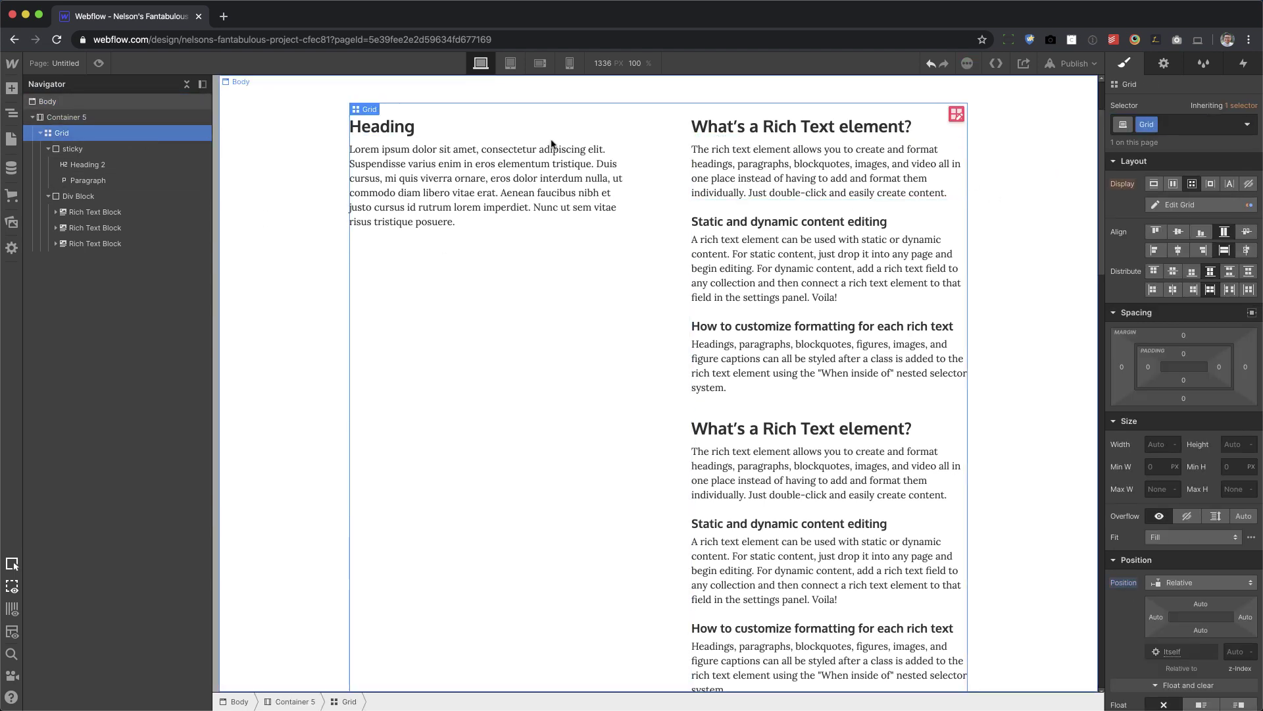
left_click(276, 92)
key("super+shift+p")
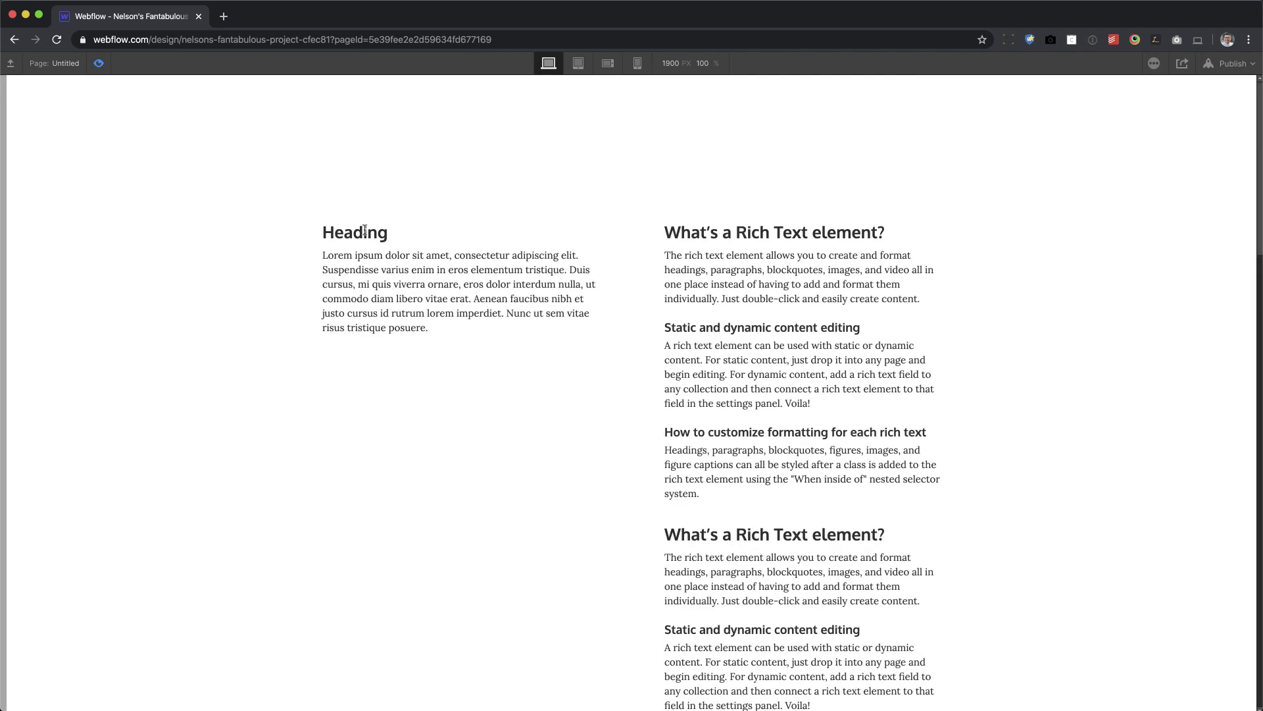
key("super+shift+p")
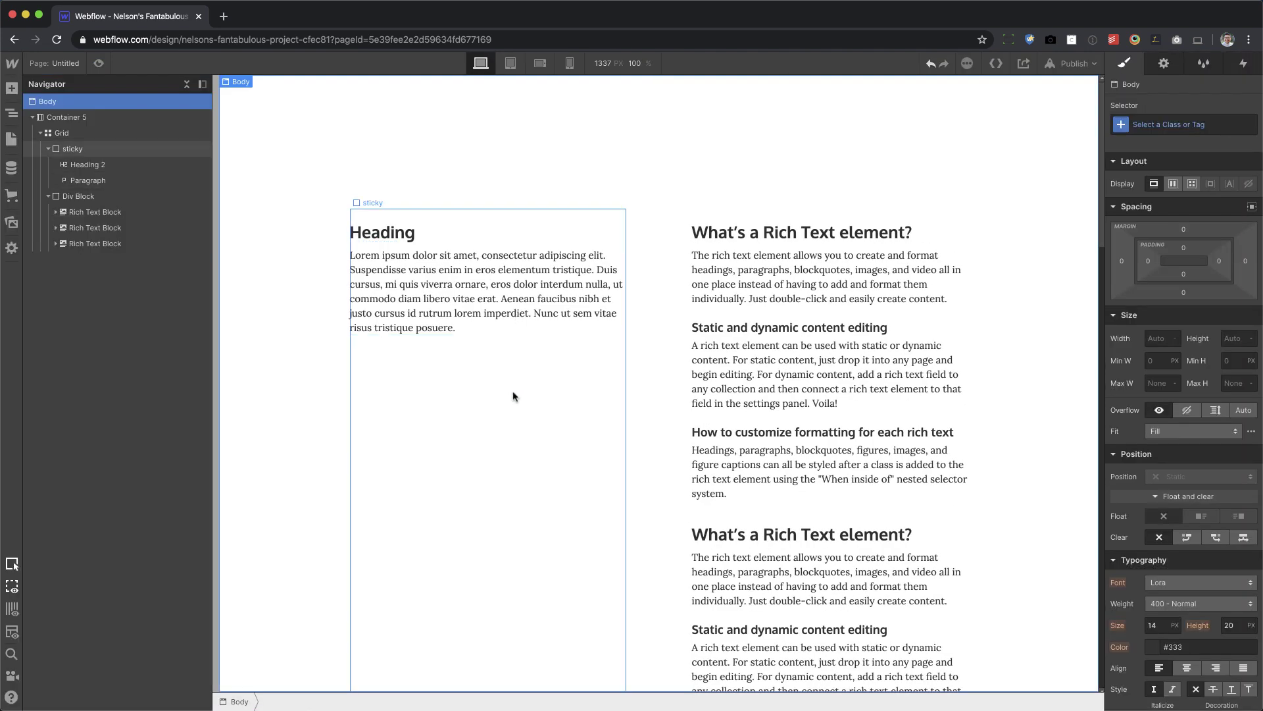
left_click(83, 134)
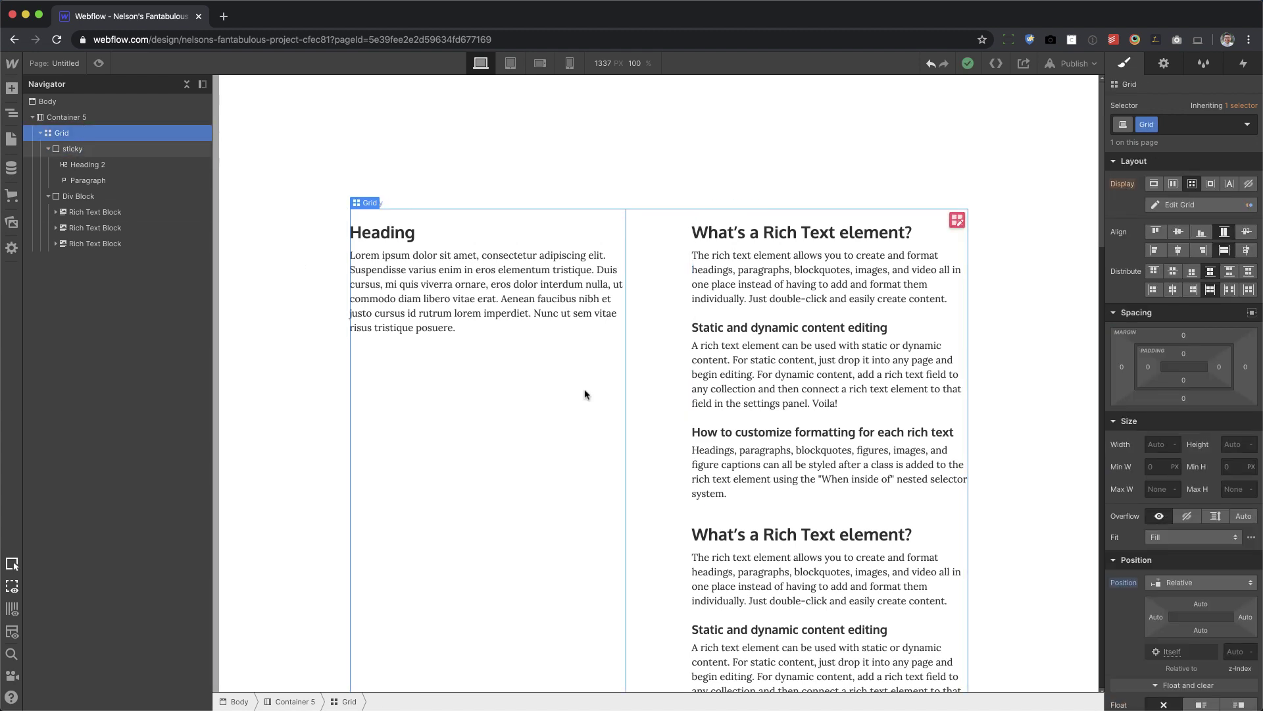
scroll(585, 394, "down", 2)
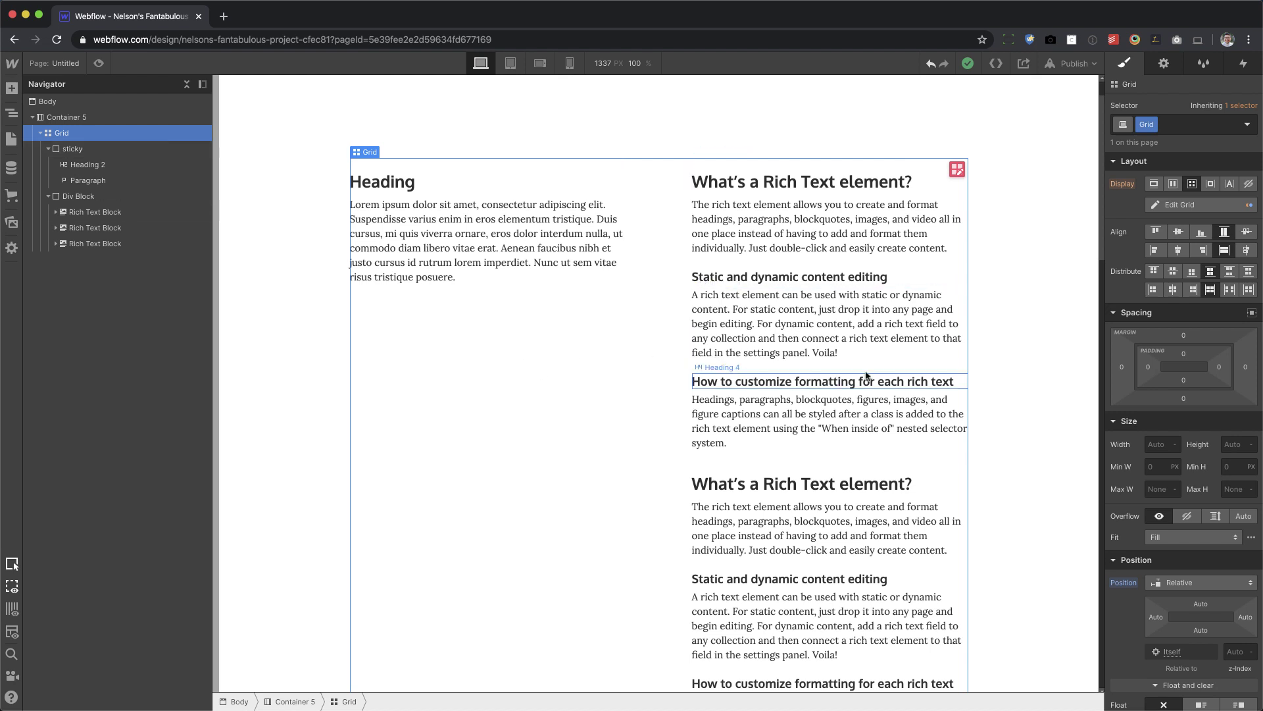
scroll(875, 371, "down", 1)
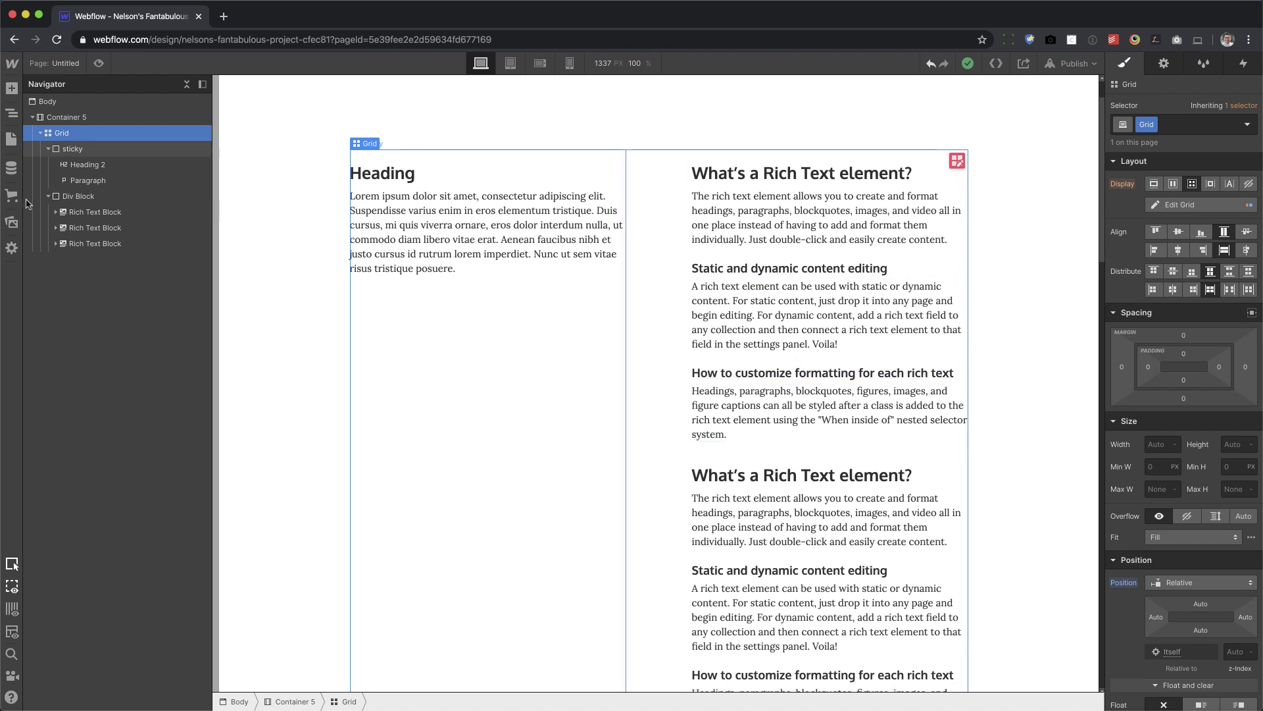
left_click(79, 196)
left_click(84, 150)
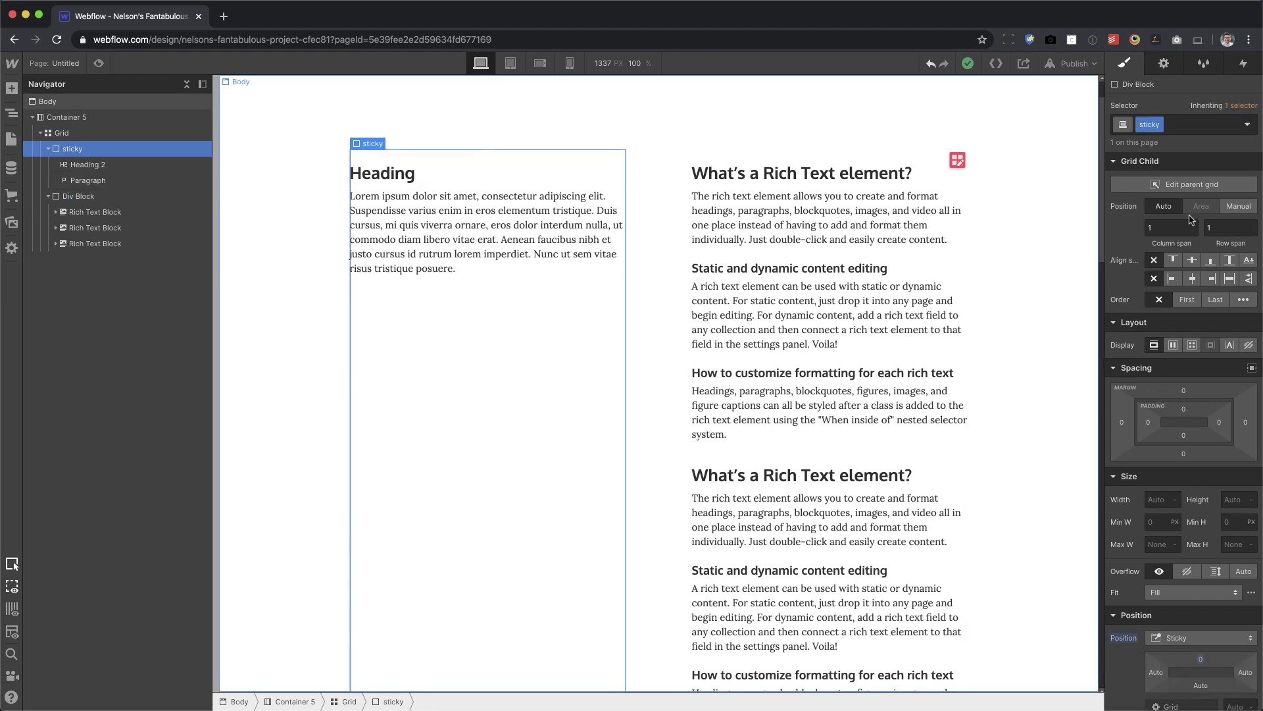
left_click(87, 134)
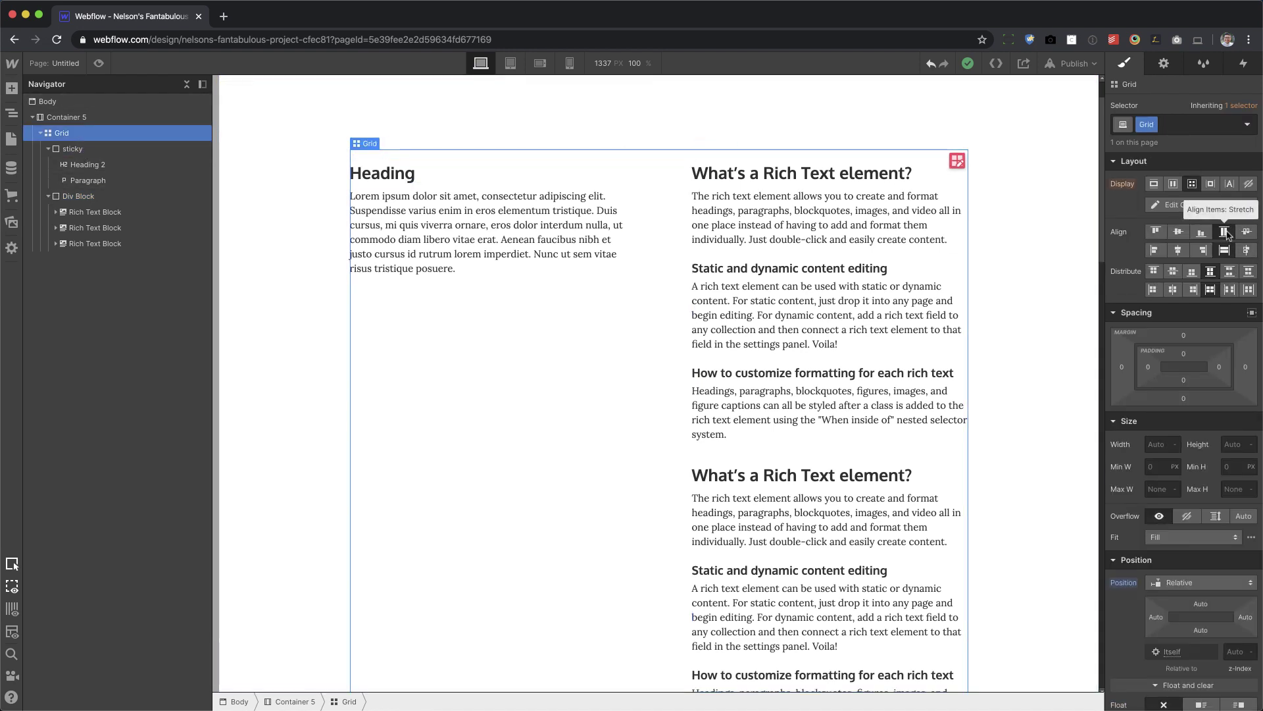
Step: Set the Grid's Align Items to Start, then scroll to check the sticky column's height
left_click(1156, 233)
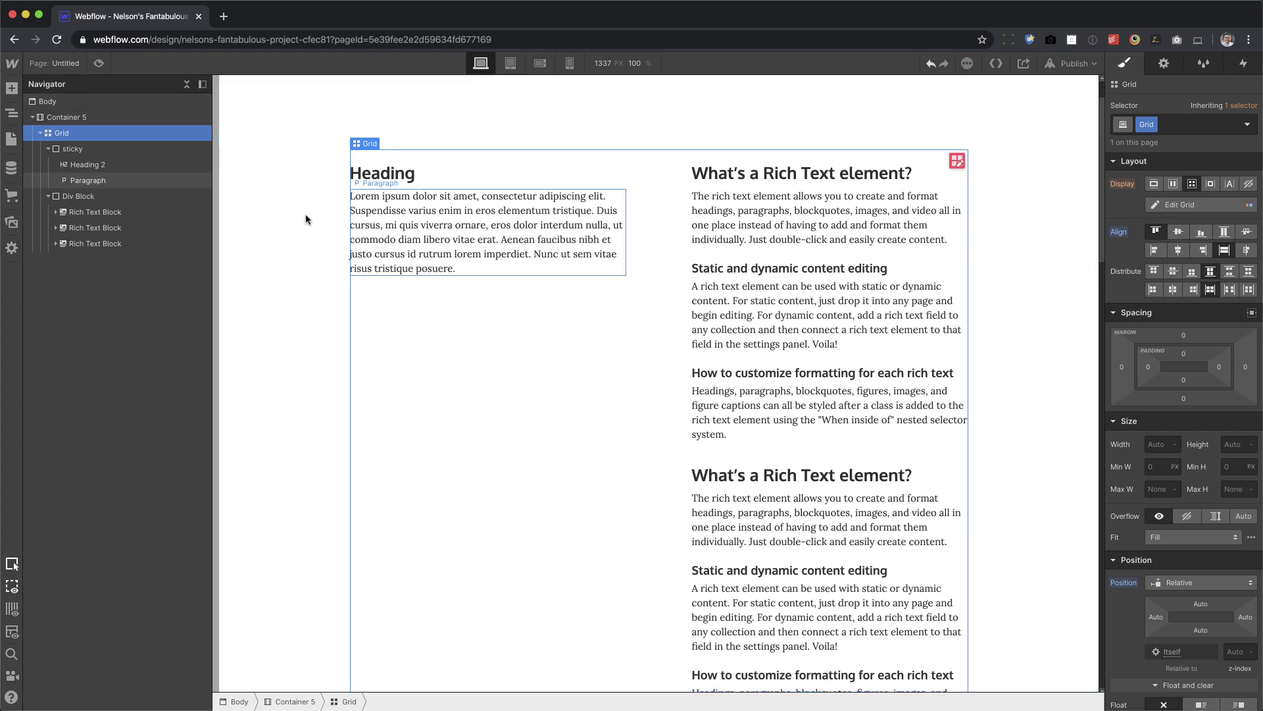
left_click(84, 151)
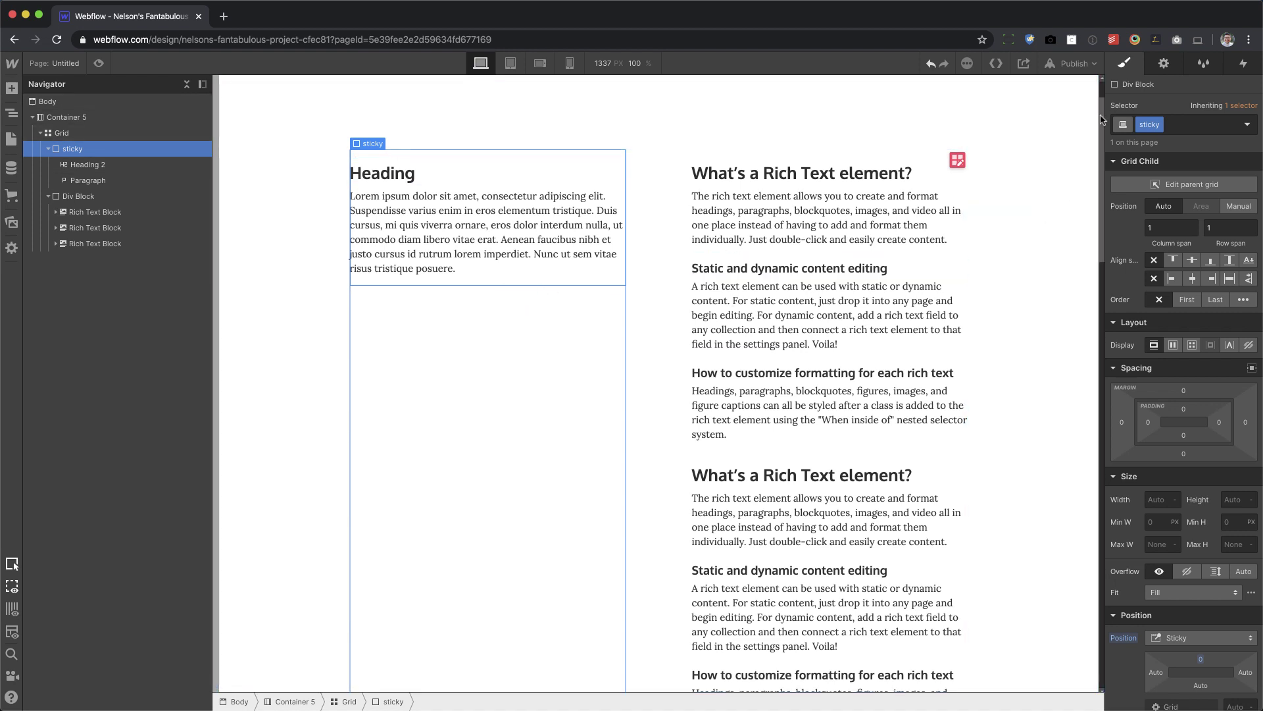
scroll(1103, 119, "up", 1)
scroll(1105, 151, "down", 3)
mouse_move(1106, 177)
left_mouse_down()
mouse_move(1104, 352)
mouse_move(1080, 70)
mouse_move(1084, 173)
left_mouse_up()
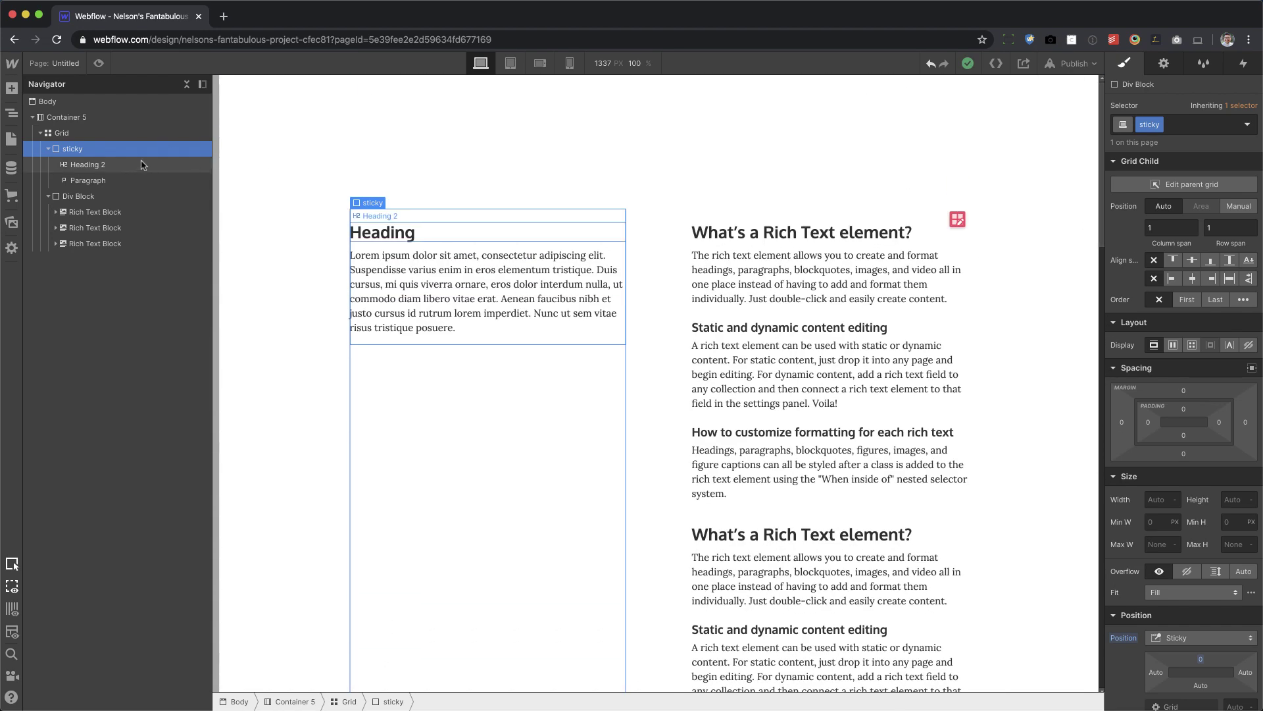
Step: Reselect the Grid and the sticky column to confirm the column only spans its heading and paragraph
left_click(78, 134)
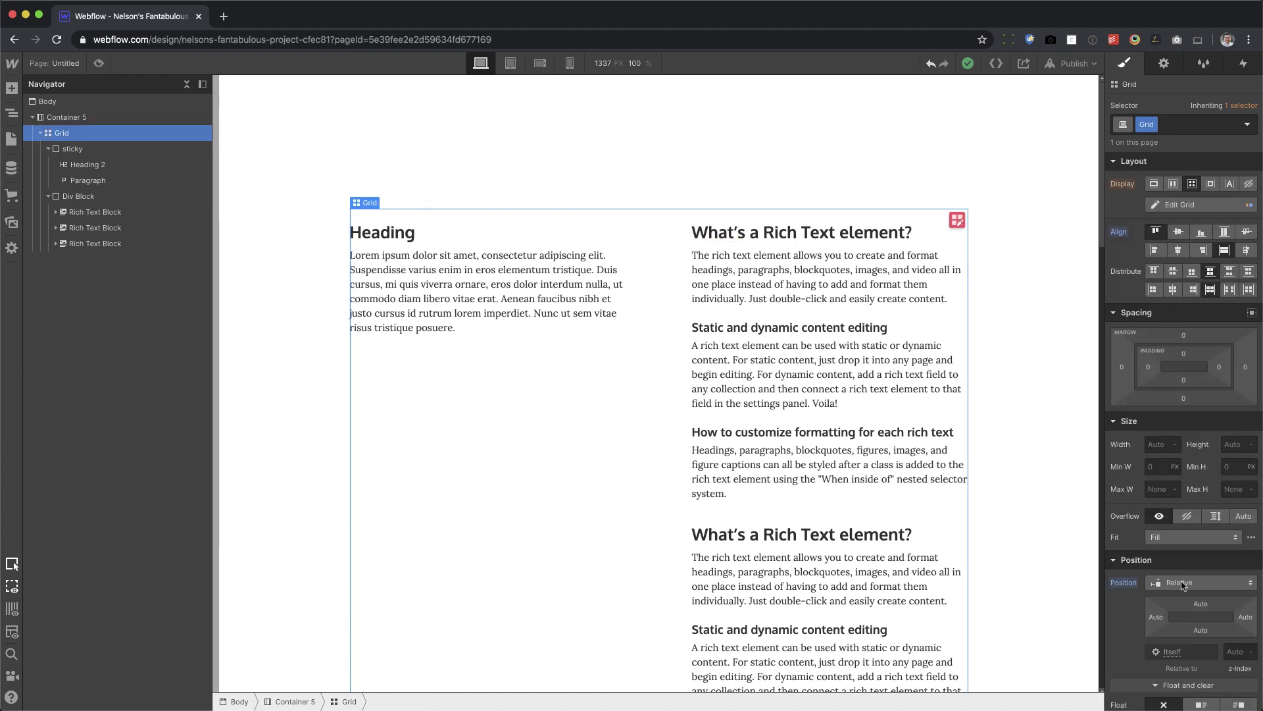
left_click(90, 150)
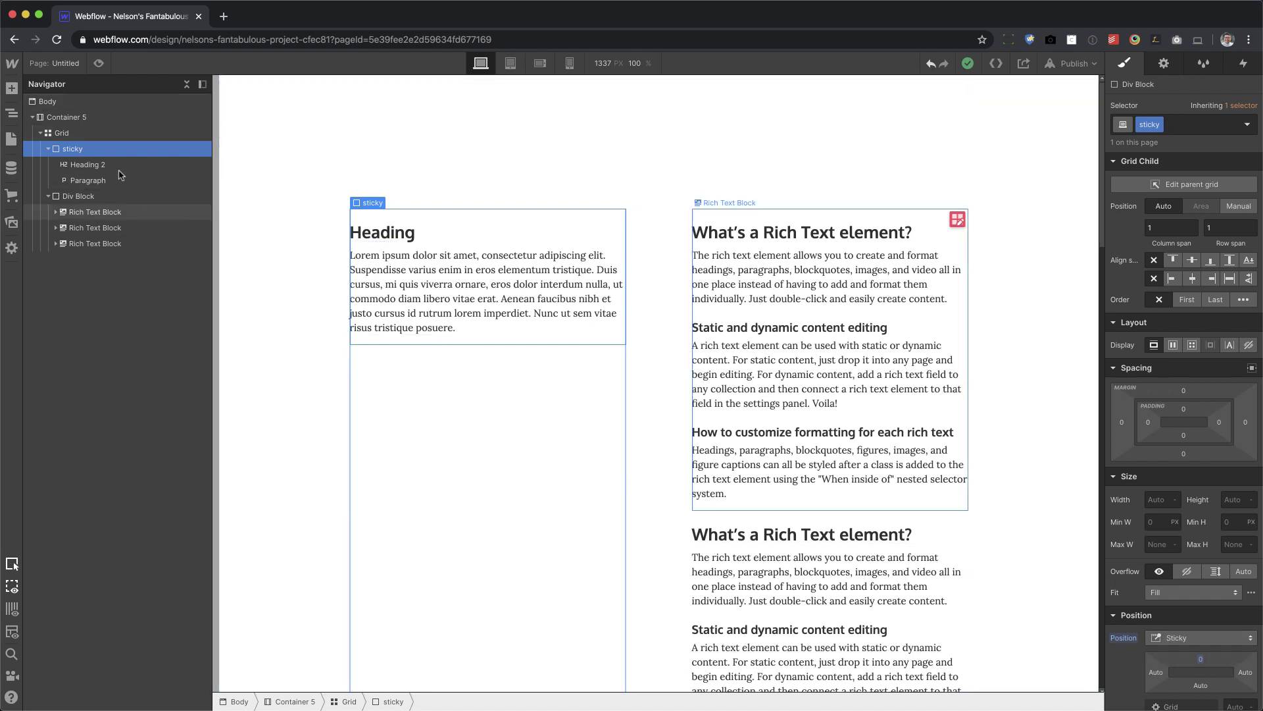
left_click(109, 134)
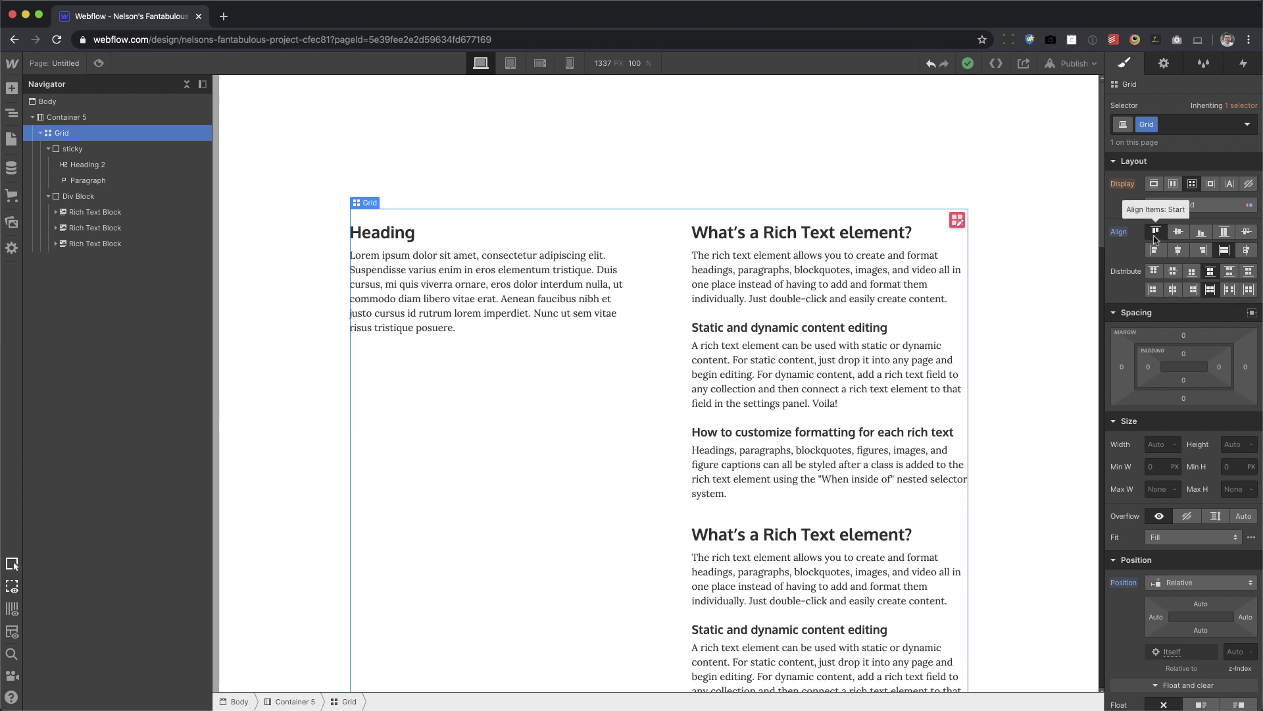
mouse_move(1102, 125)
left_mouse_down()
mouse_move(1094, 453)
mouse_move(1069, 81)
mouse_move(1084, 133)
left_mouse_up()
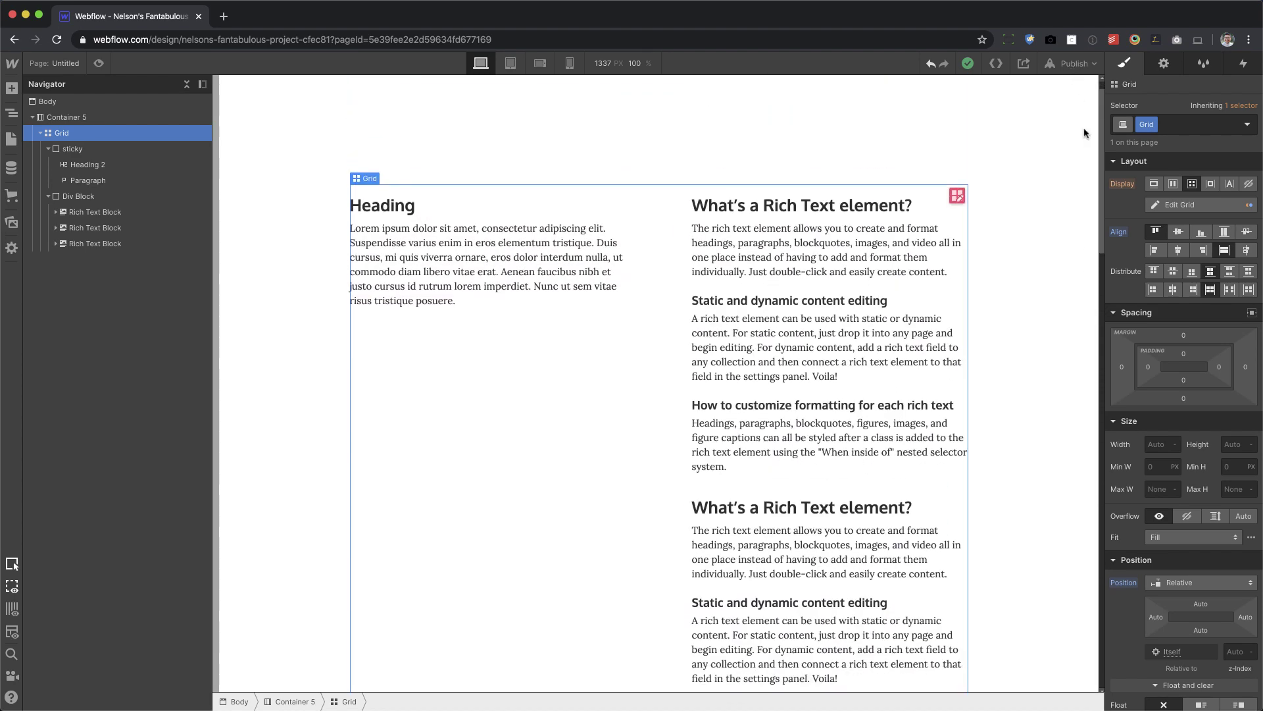